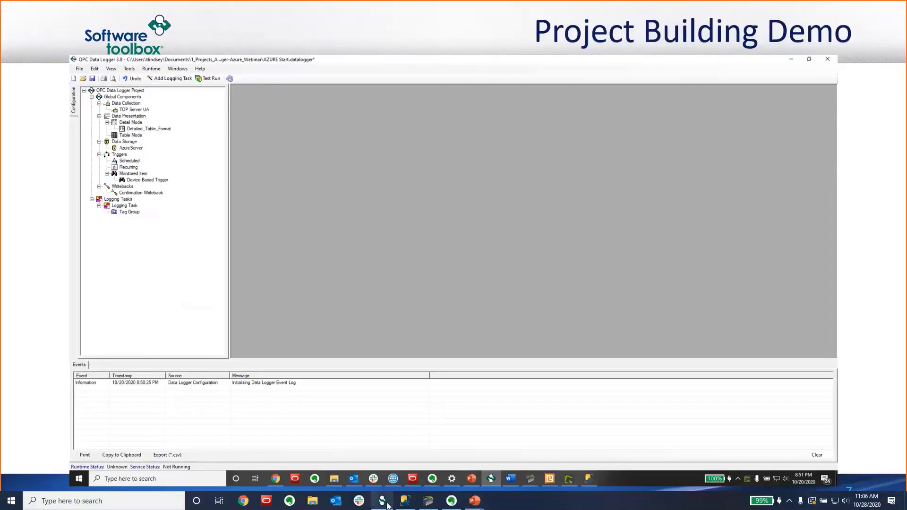
Switch to TOP Server Configuration and inspect the Siemens PLC.S7 tags in OPC Quick Client, then minimize the client.
left_click(383, 501)
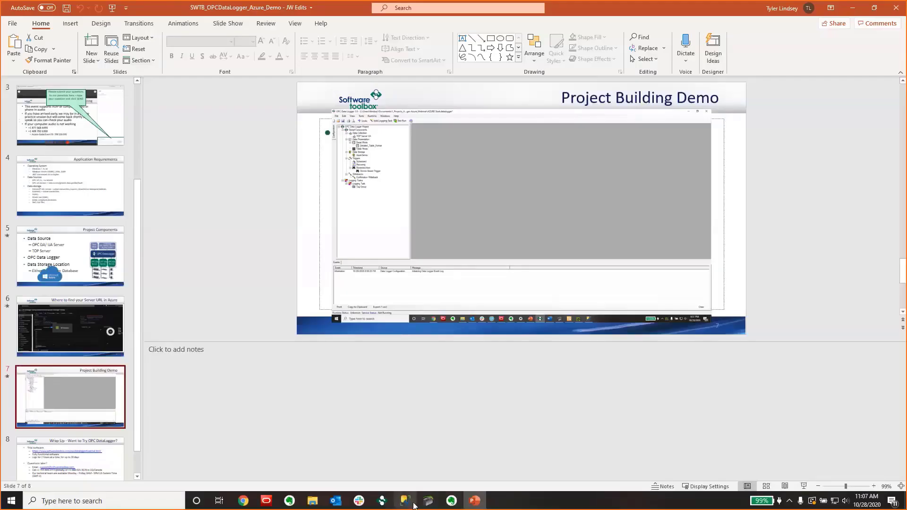
left_click(413, 504)
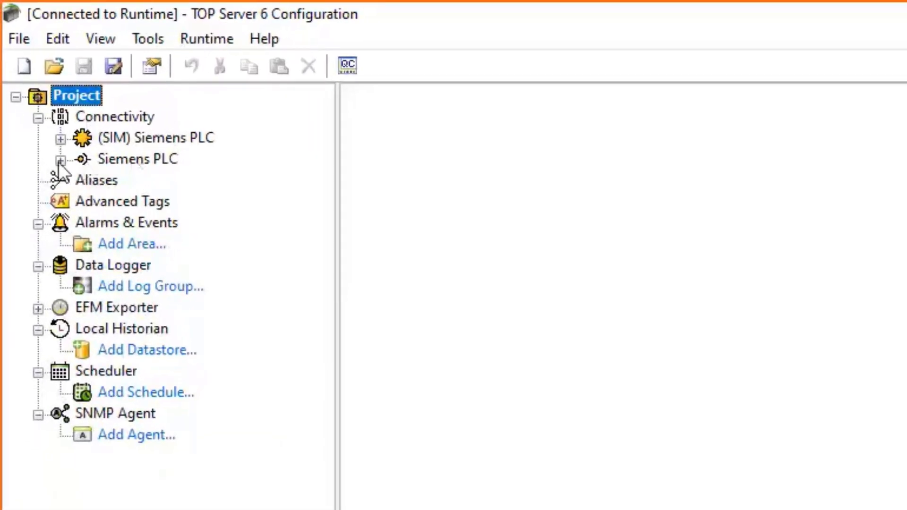
left_click(347, 65)
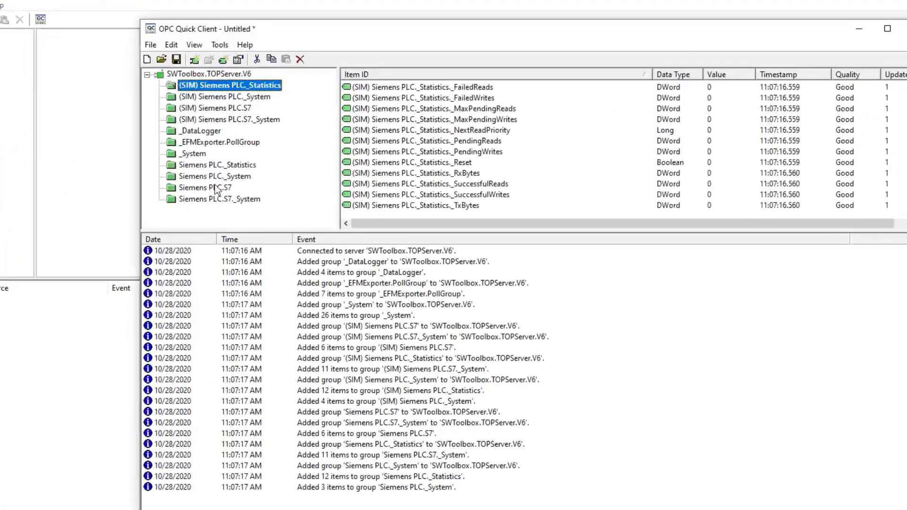
left_click(330, 185)
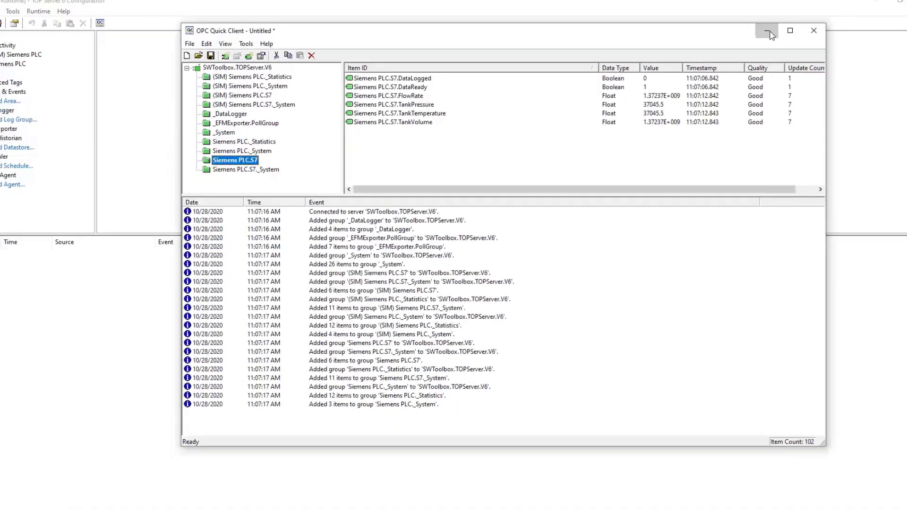
left_click(768, 33)
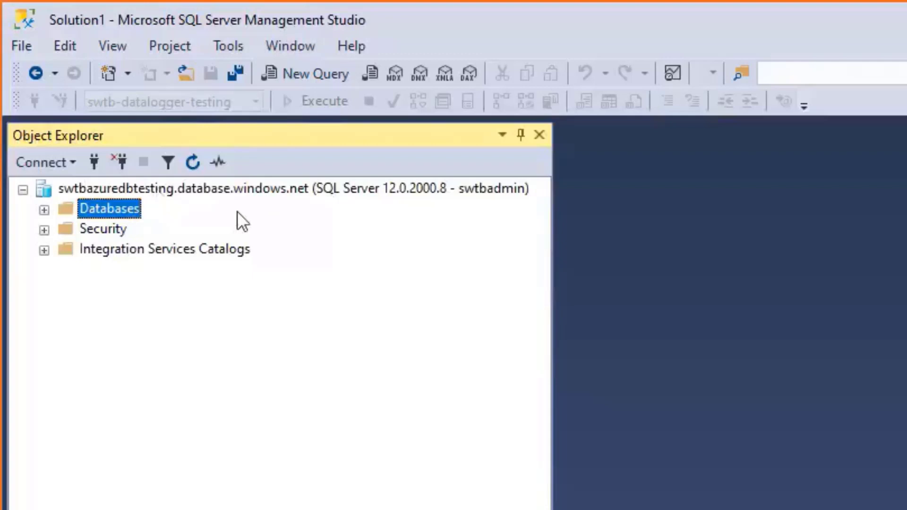
In SQL Server Management Studio, review the server name and authentication in the Connect to Server dialog, then cancel it.
left_click(94, 162)
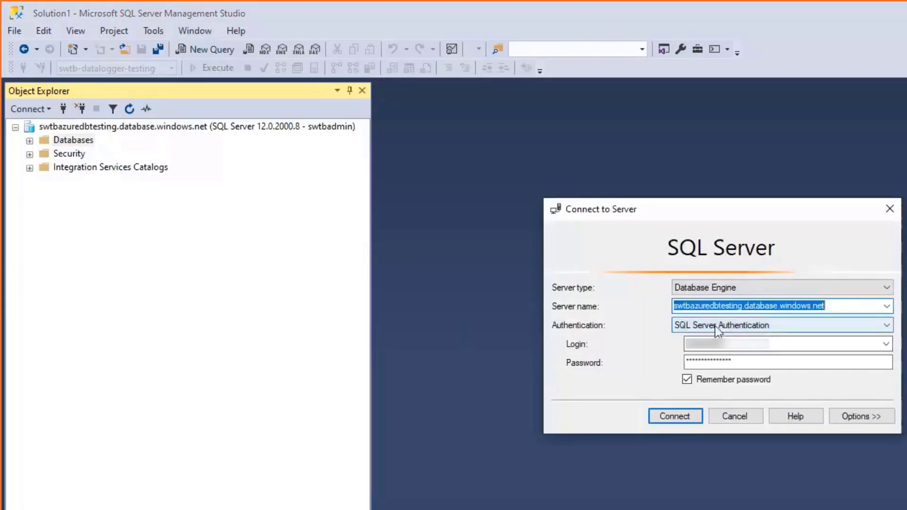
left_click(821, 313)
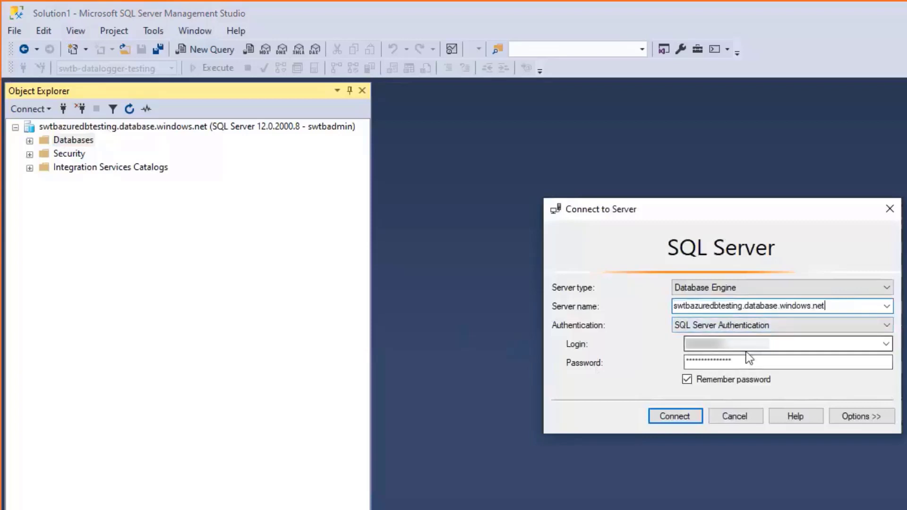
left_click(744, 418)
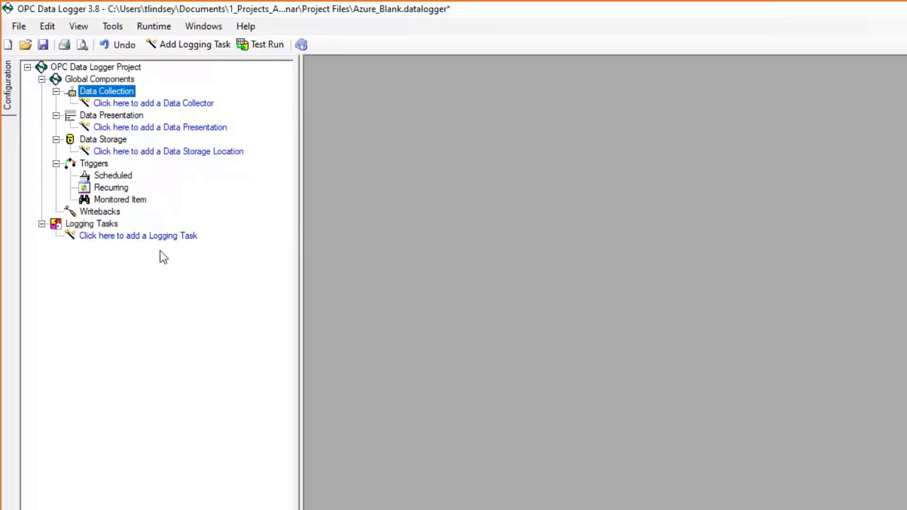
Add a logging task named TestTask without a description and start adding a new data collector for it.
left_click(145, 237)
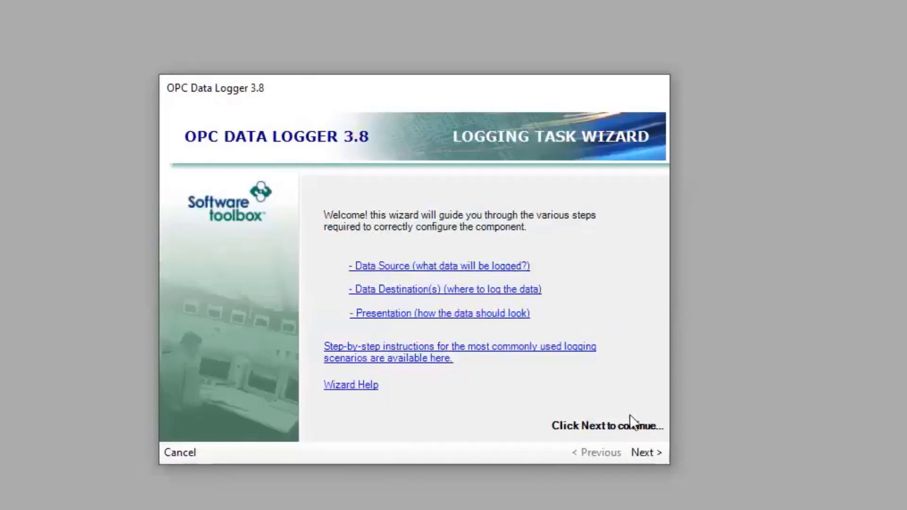
left_click(646, 452)
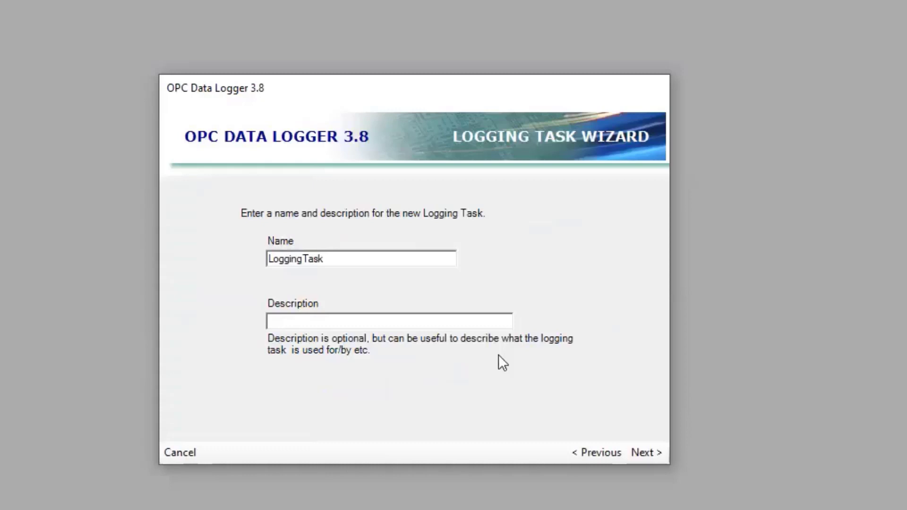
left_click_drag(326, 257, 175, 249)
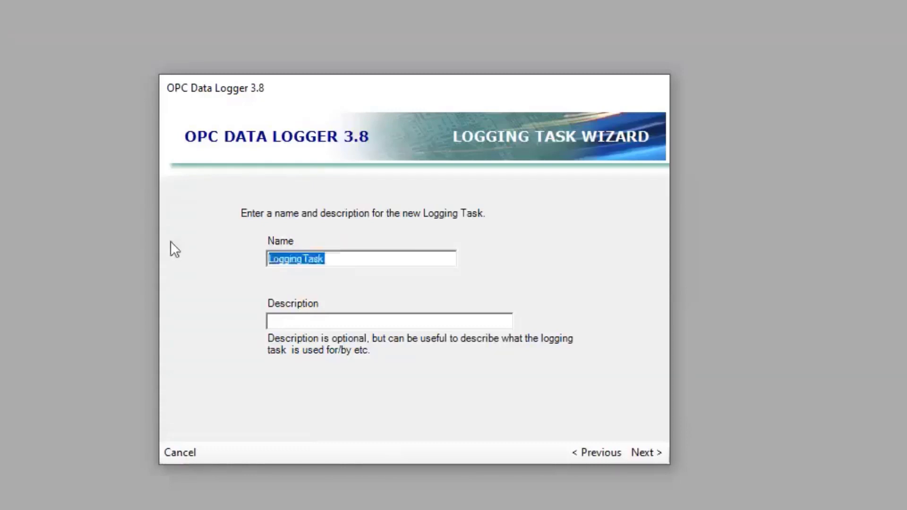
key("BackSpace")
type("Test")
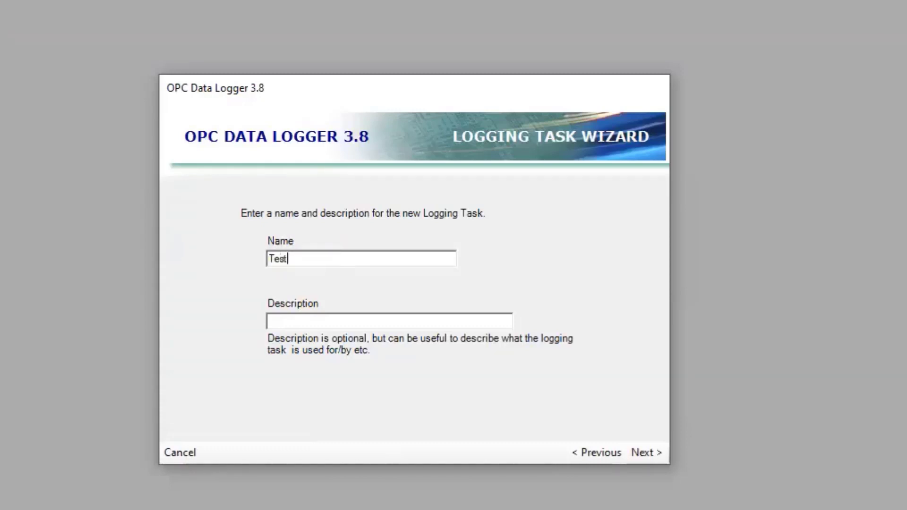
type("Task")
left_click(380, 321)
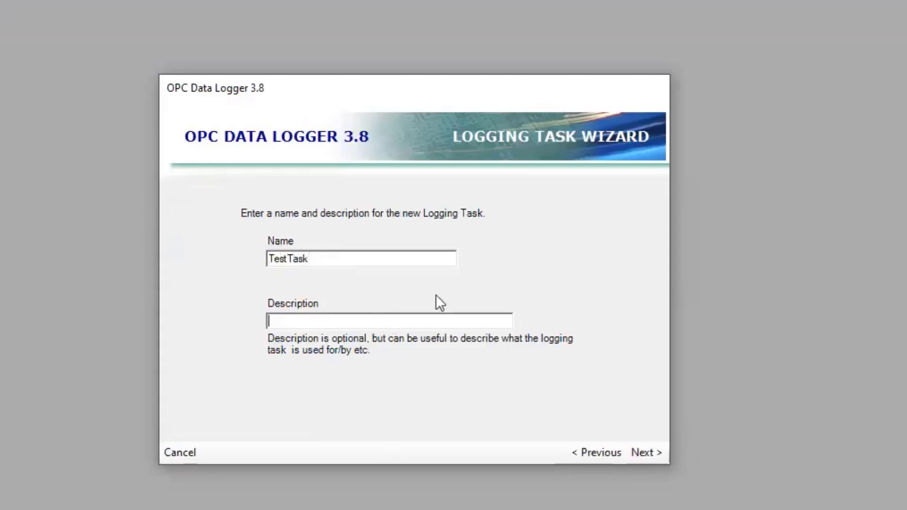
left_click(645, 453)
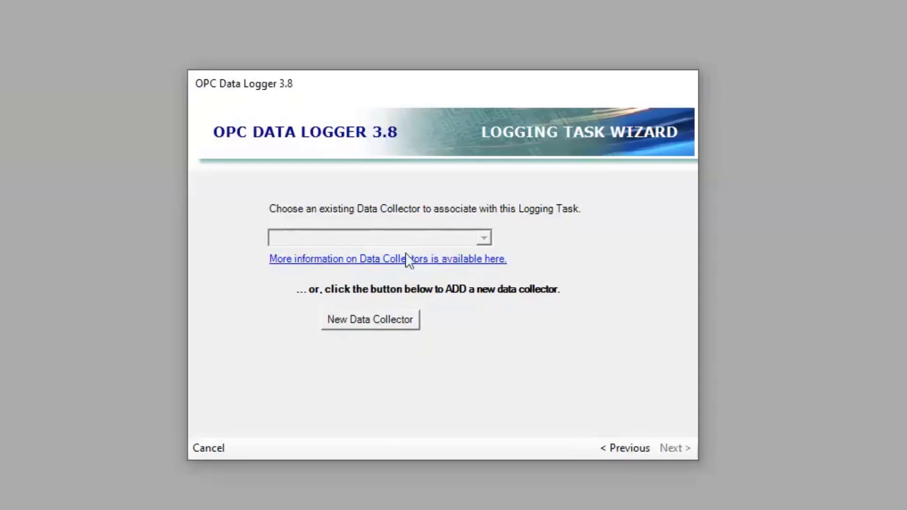
left_click(390, 321)
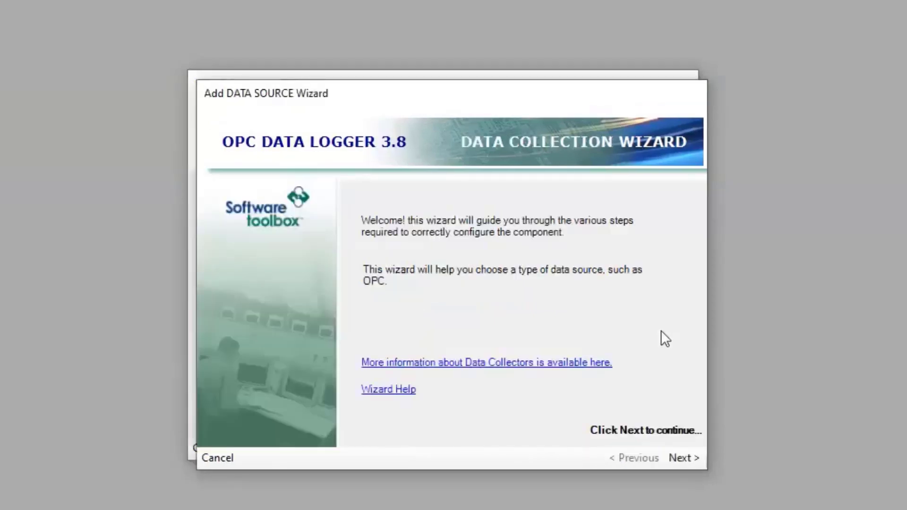
left_click(676, 460)
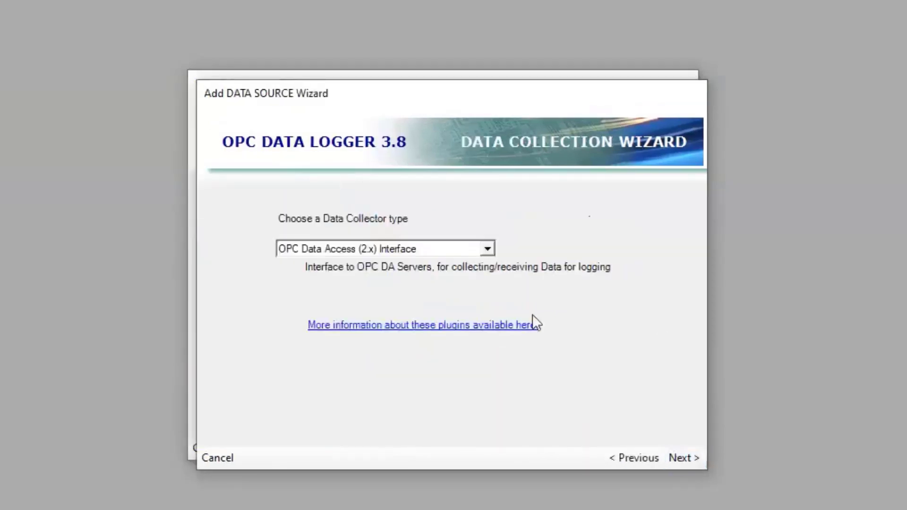
Look through the servers offered for an OPC Data Access (2.x) collector on 127.0.0.1, then return to the collector type choice.
left_click(488, 249)
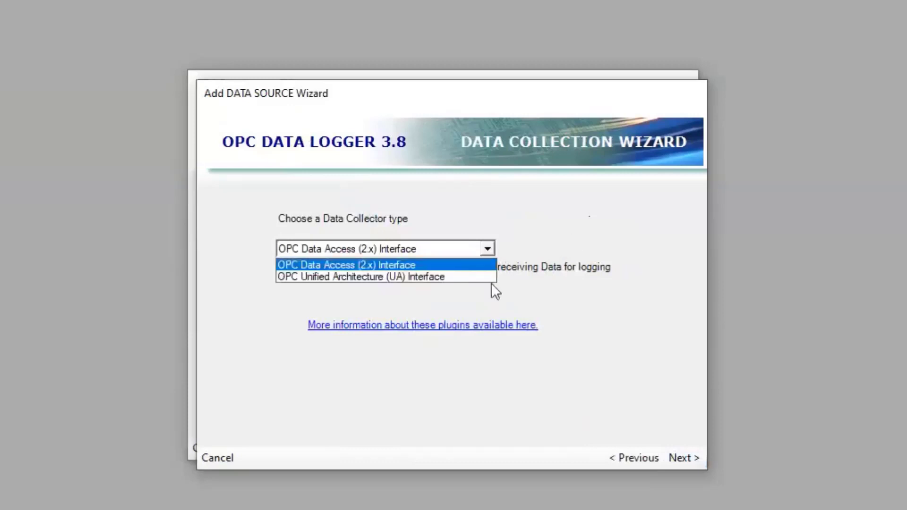
left_click(489, 266)
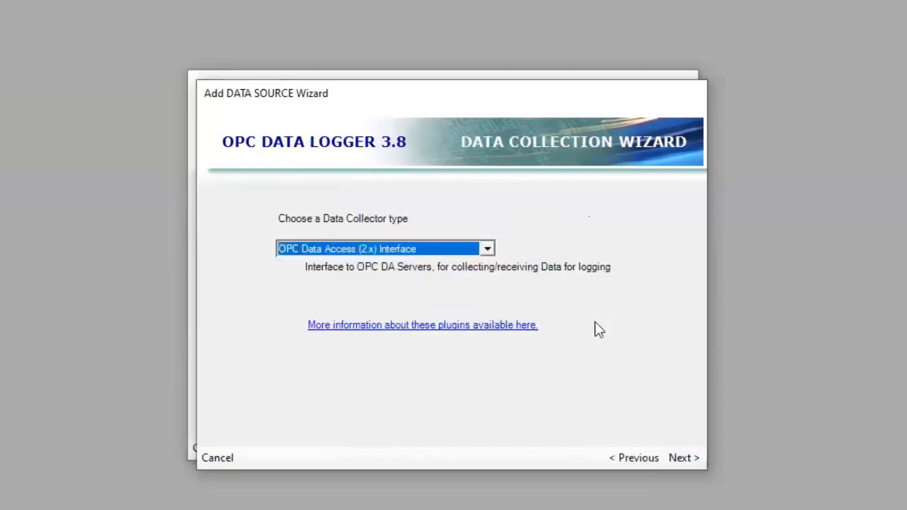
left_click(685, 459)
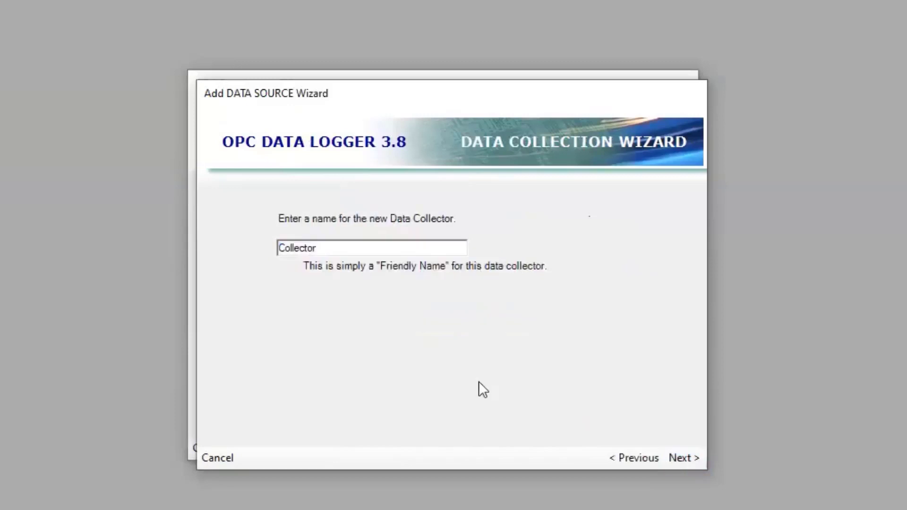
left_click(683, 456)
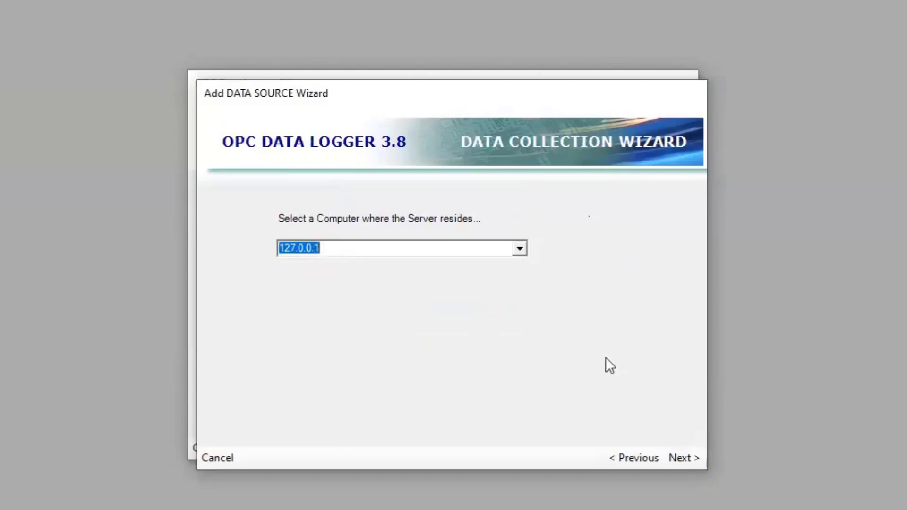
left_click(682, 454)
left_click(517, 249)
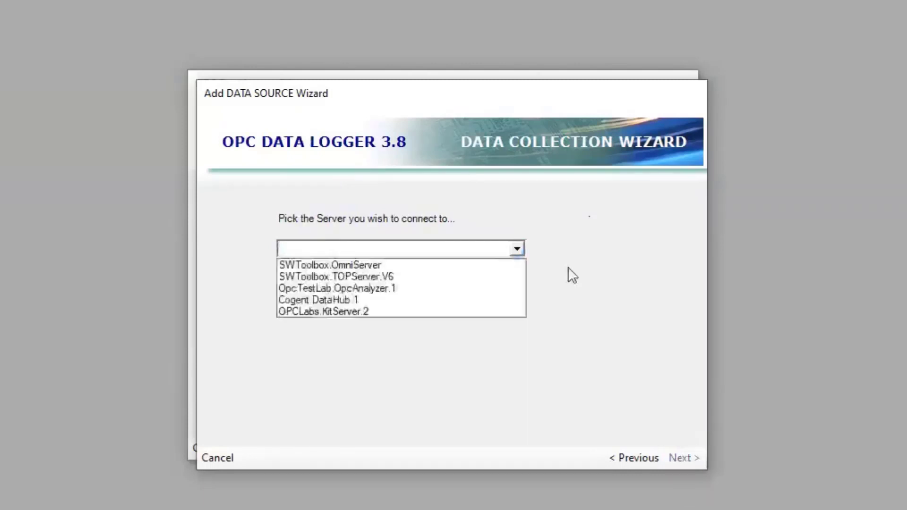
left_click(594, 263)
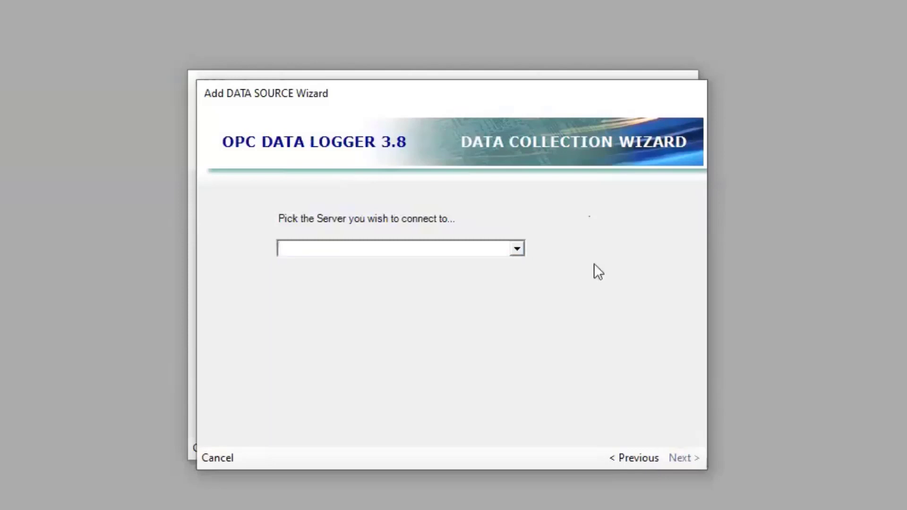
left_click(636, 456)
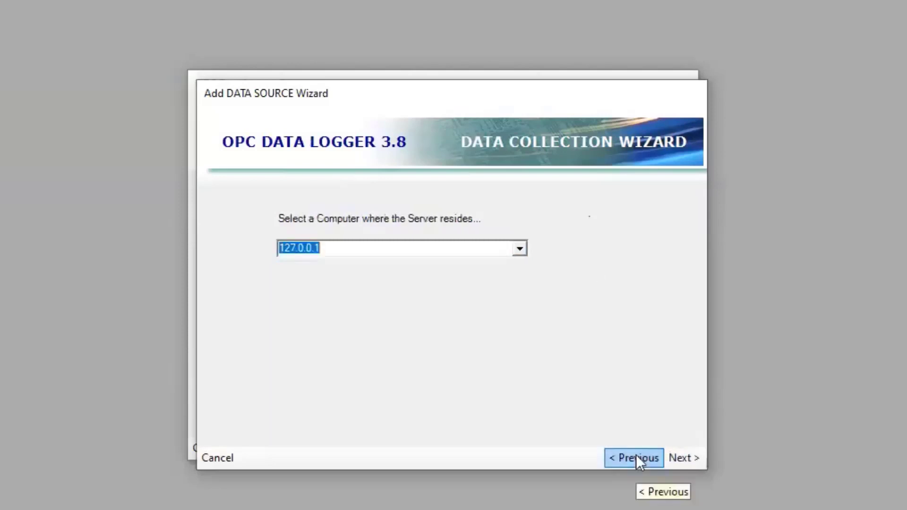
left_click(636, 455)
left_click(636, 455)
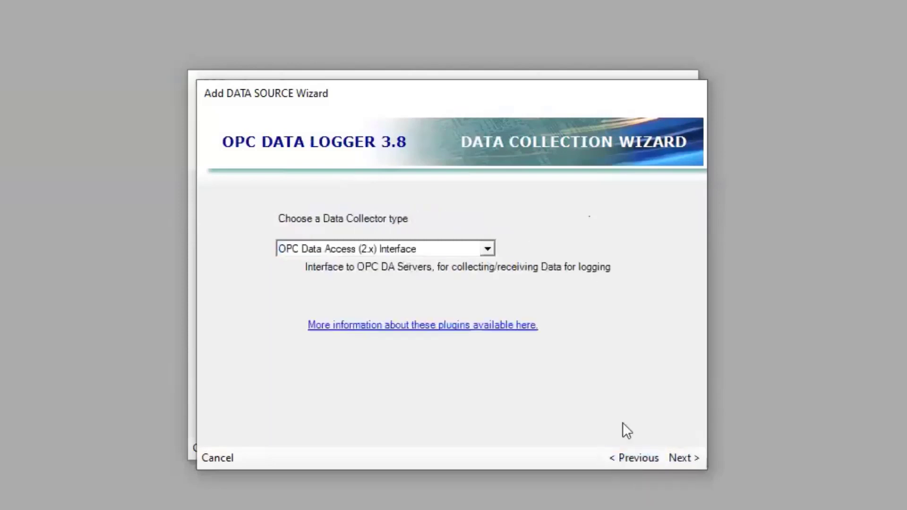
Choose the OPC Unified Architecture (UA) Interface as collector type and name the data collector TOP Server.
left_click(487, 249)
left_click(432, 278)
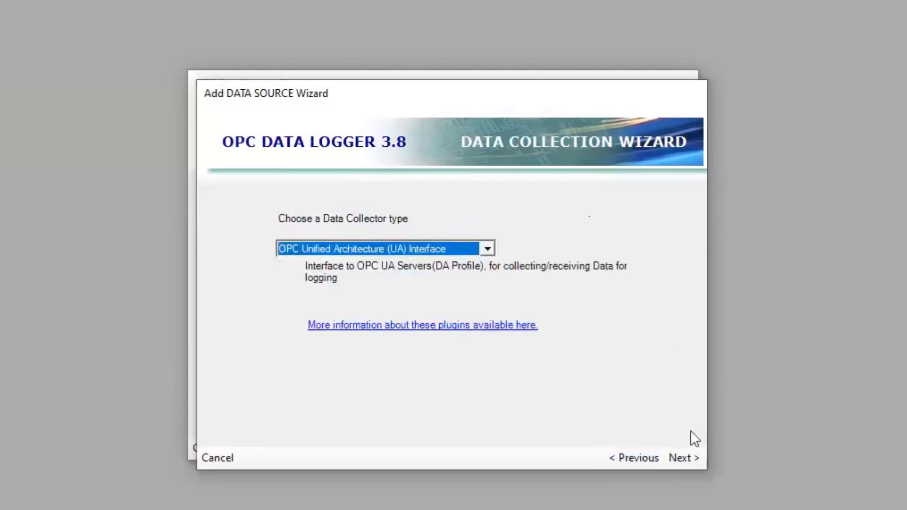
left_click(685, 453)
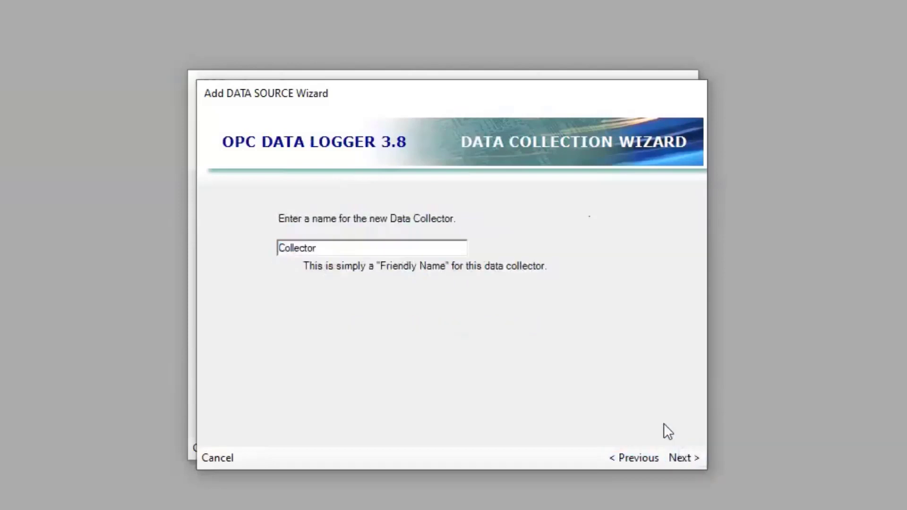
left_click_drag(390, 249, 158, 263)
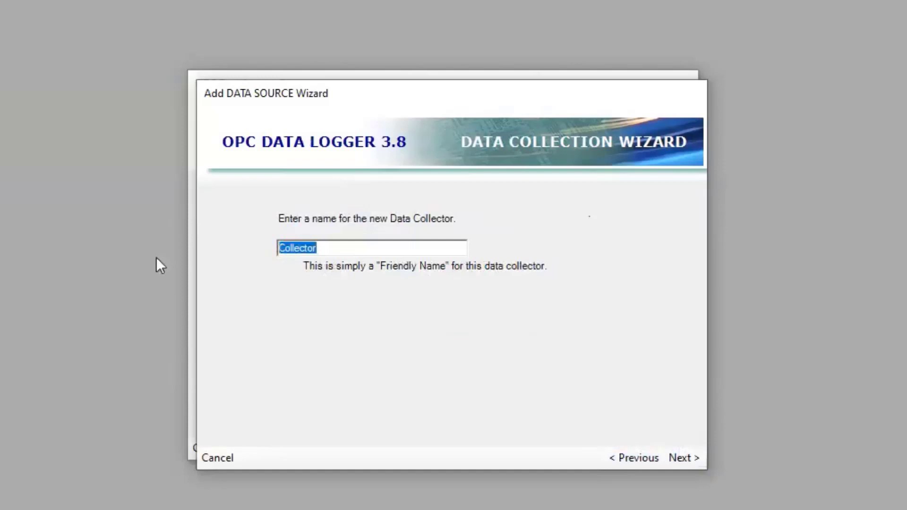
type("TOP Server")
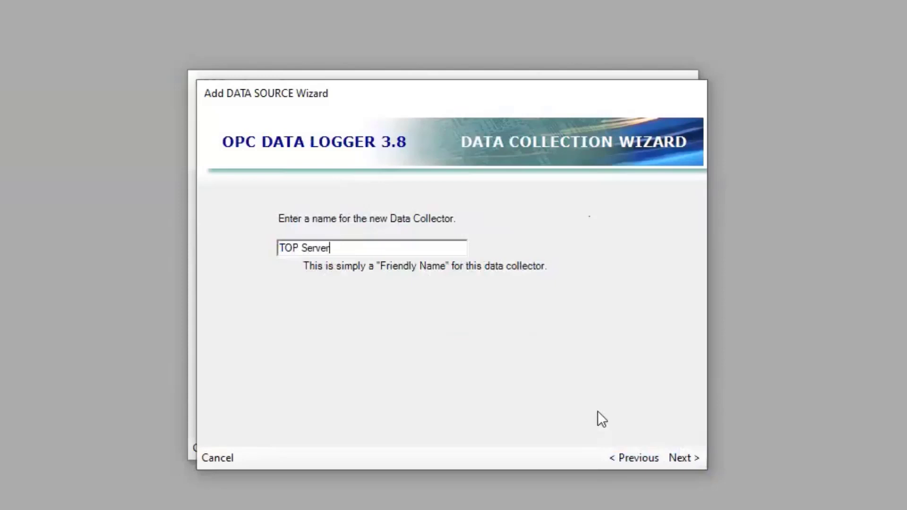
left_click(676, 459)
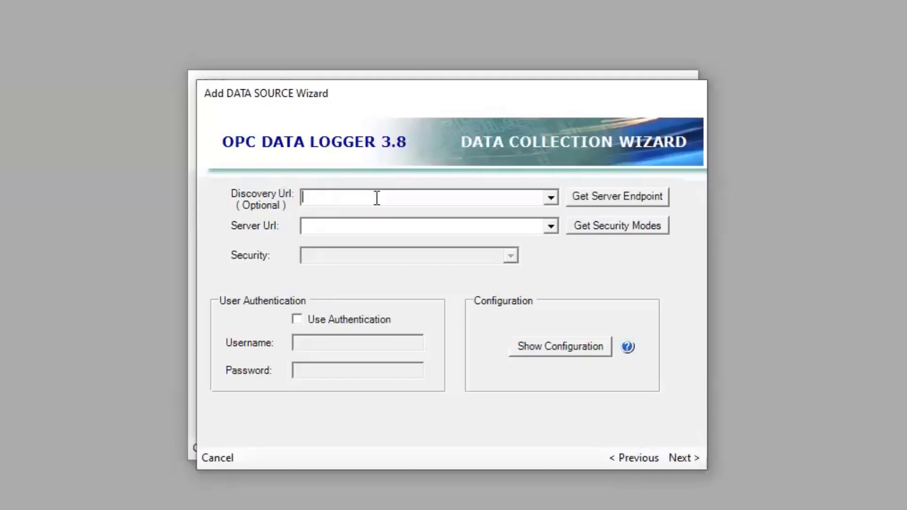
Set the data collector's Server Url to opc.tcp://127.0.0.1:49380, pasting the copied address and adding the opc. prefix.
left_click(383, 221)
key("alt+Tab")
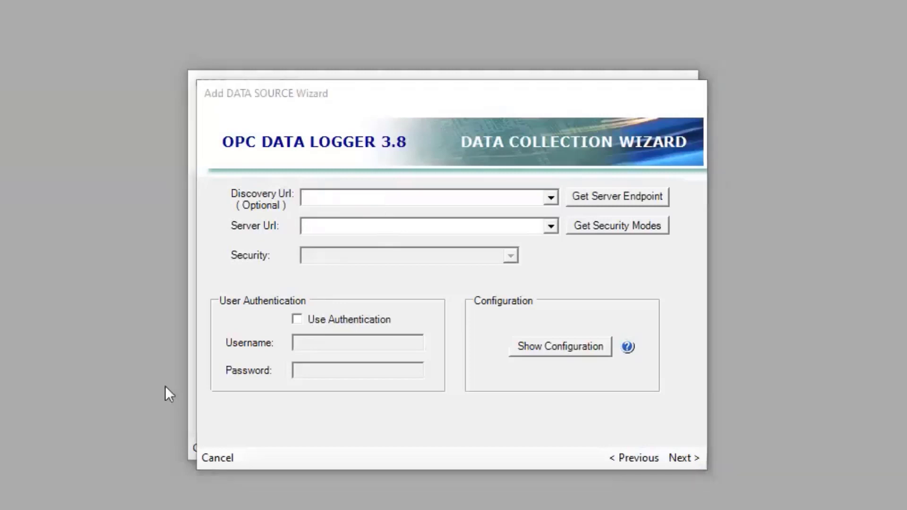
left_click(328, 224)
right_click(328, 226)
left_click(376, 303)
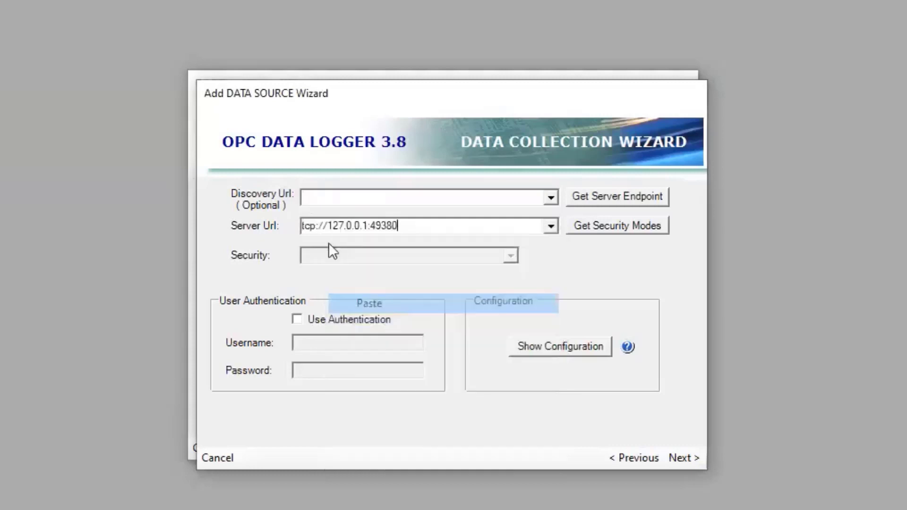
left_click(320, 230)
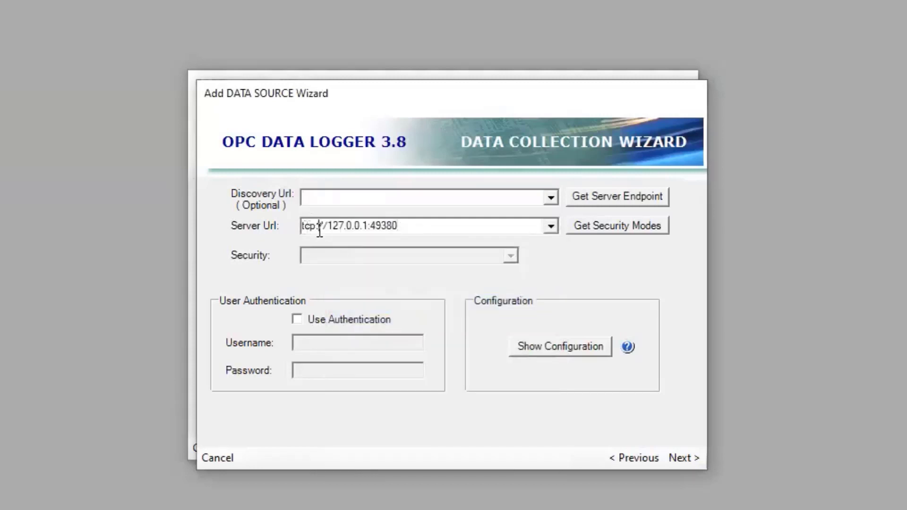
key("Home")
type("opc")
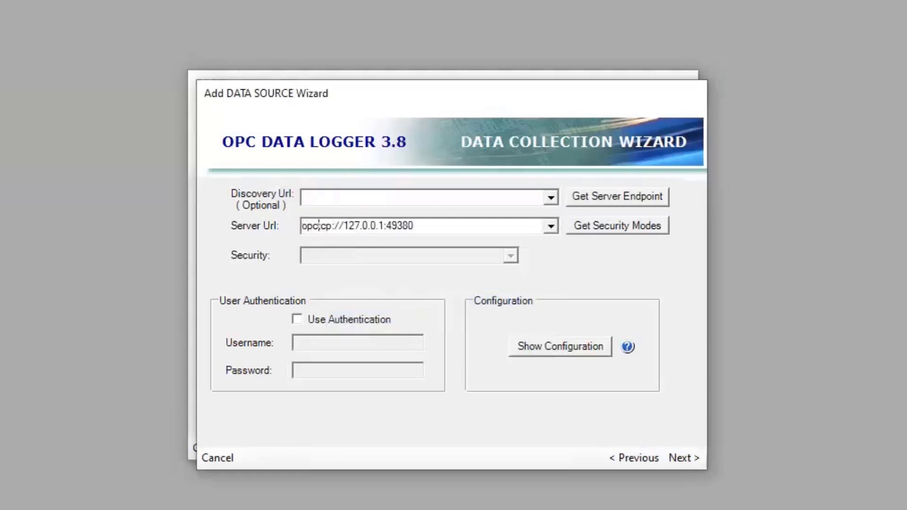
type(".tp")
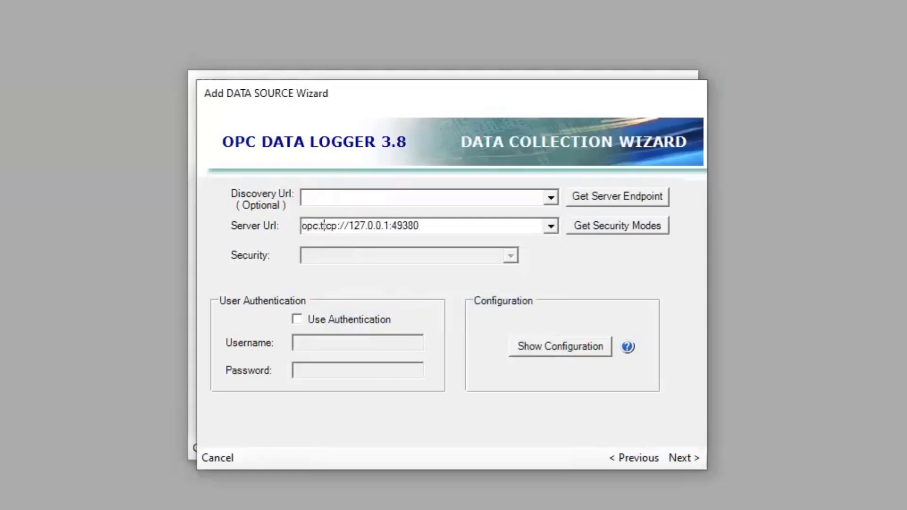
key("BackSpace")
key("BackSpace")
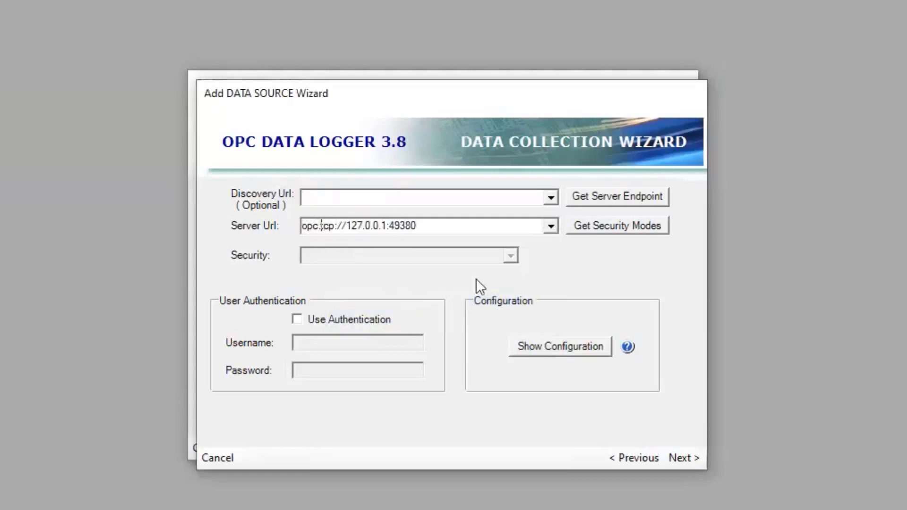
Retrieve the server's security modes, review the available options and keep Security on Auto Select - Recommended.
left_click(627, 225)
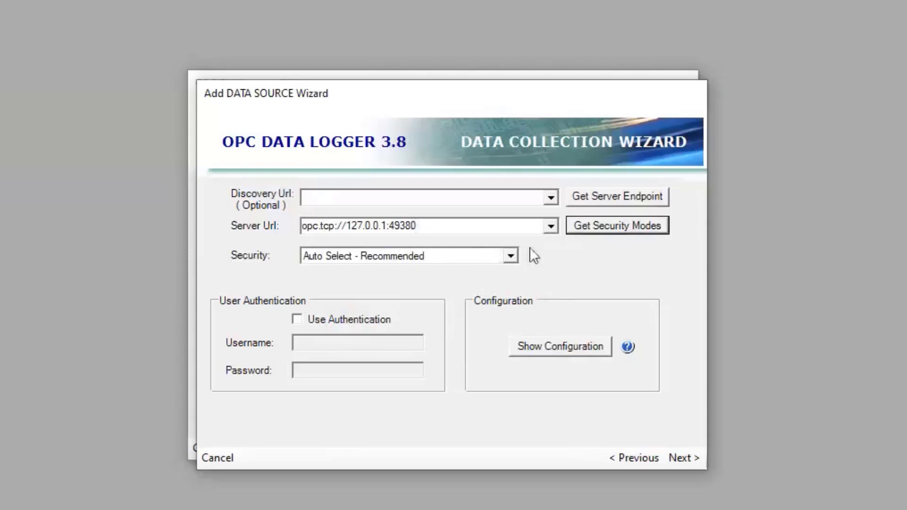
left_click(510, 256)
left_click(598, 272)
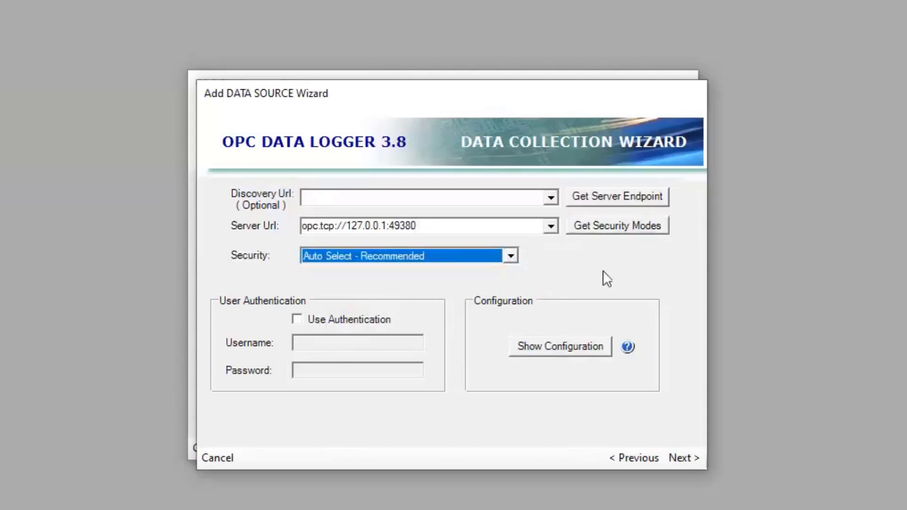
left_click(511, 257)
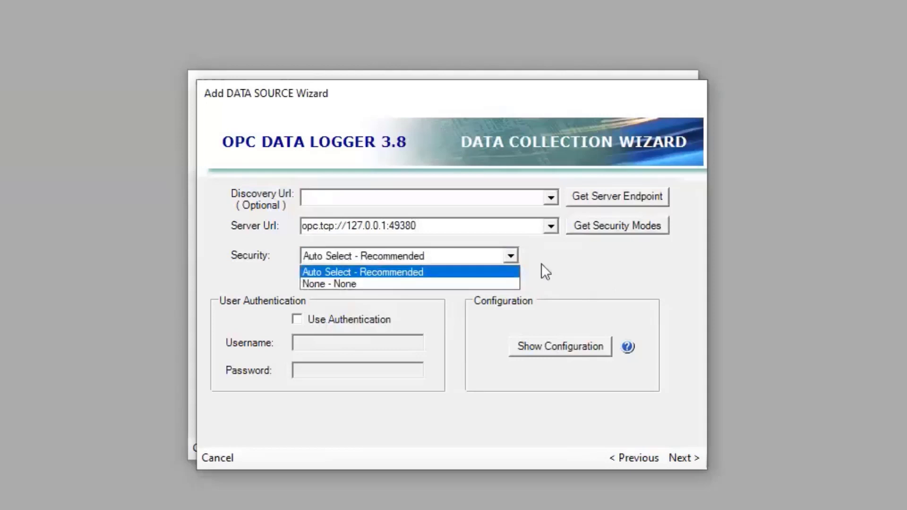
left_click(541, 265)
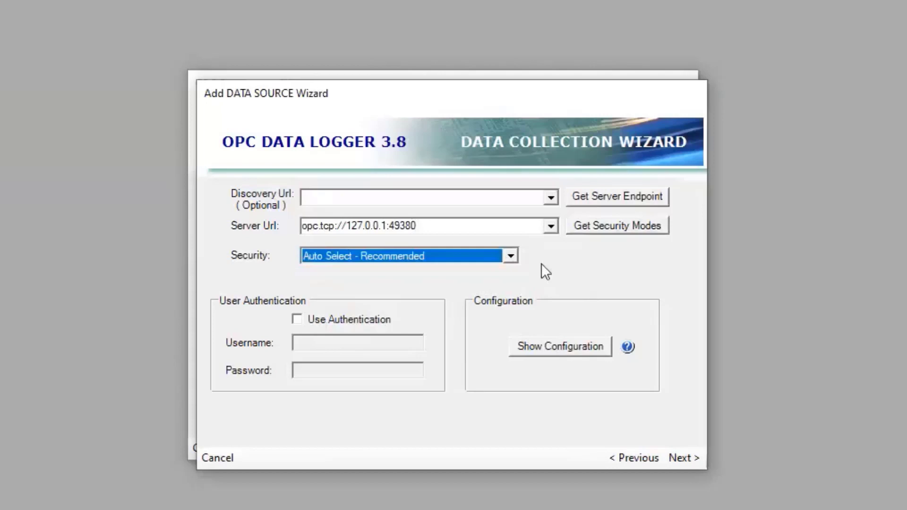
Leave user authentication disabled and finish adding the data collector for opc.tcp://127.0.0.1:49380.
left_click(298, 319)
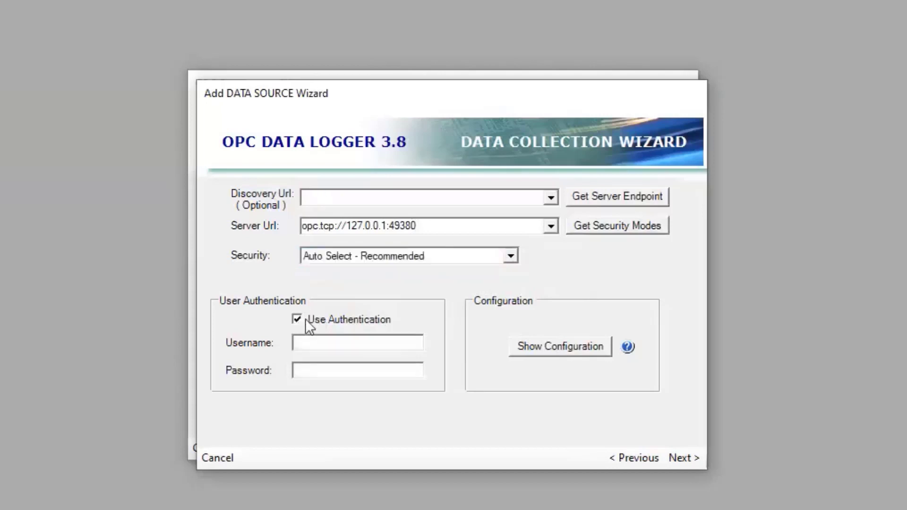
left_click(297, 319)
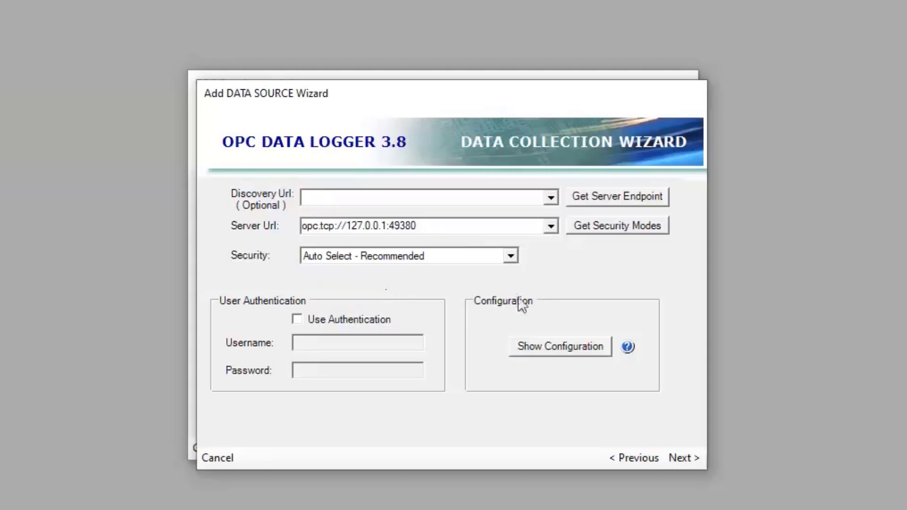
left_click(673, 460)
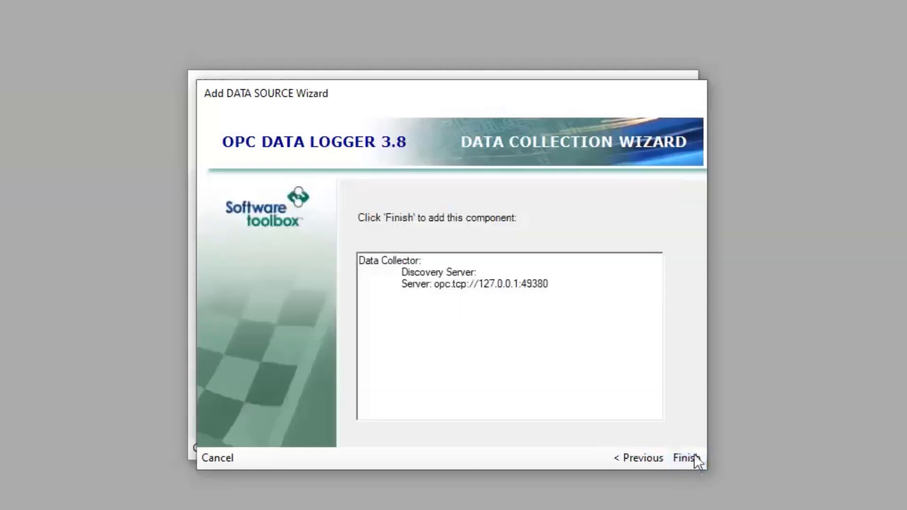
left_click(692, 457)
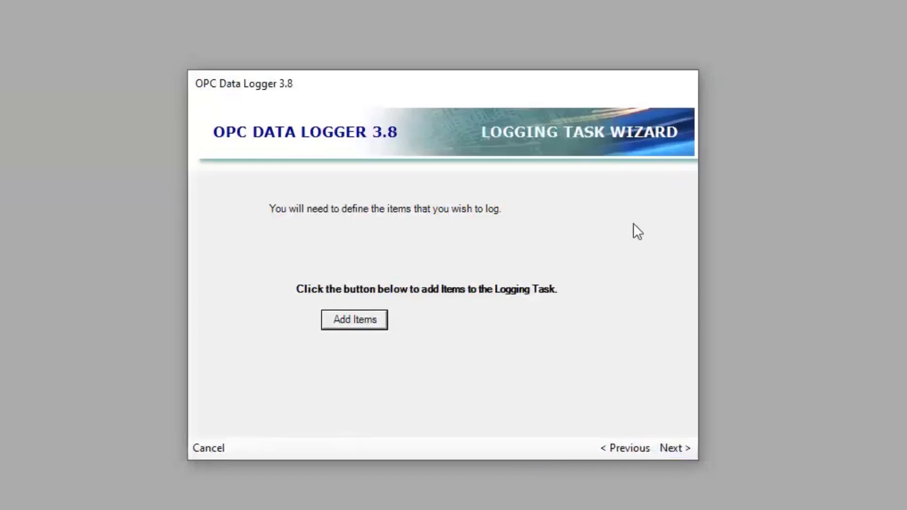
Start adding a new item group to the logging task and confirm its name and description settings.
left_click(382, 324)
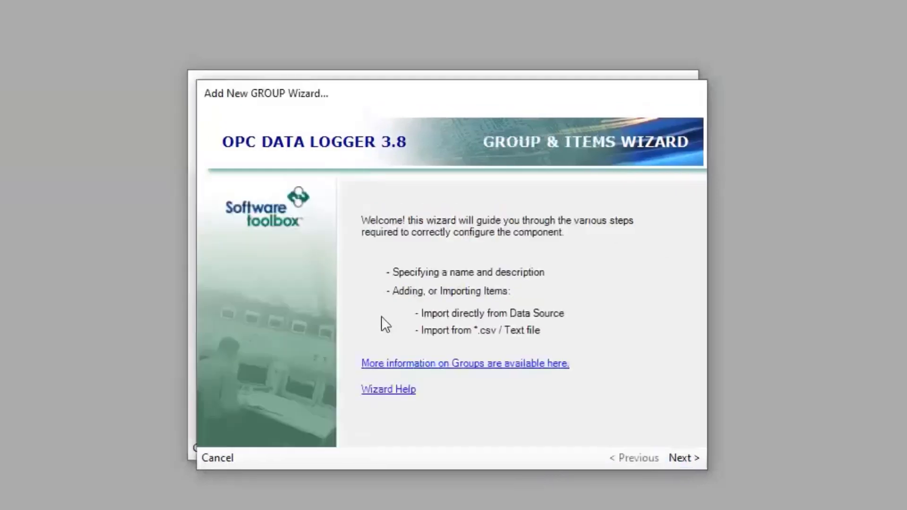
left_click(680, 457)
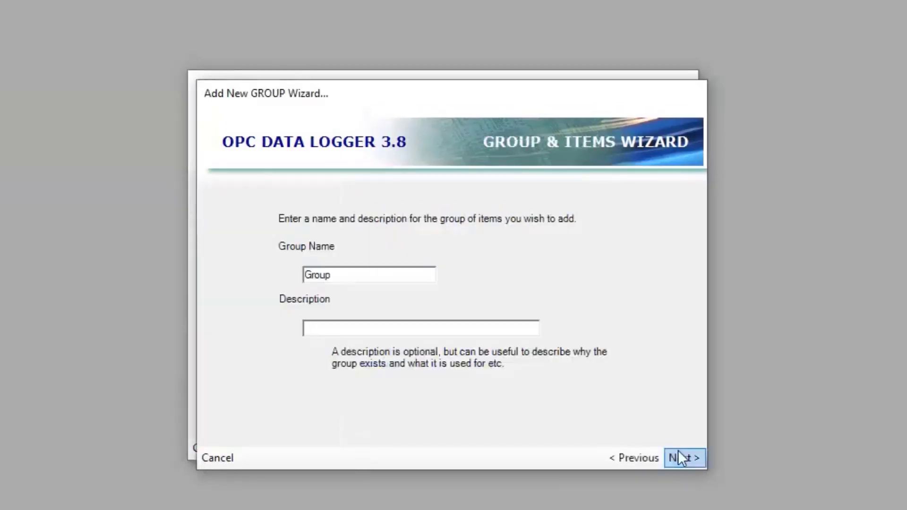
left_click(372, 273)
left_click(690, 457)
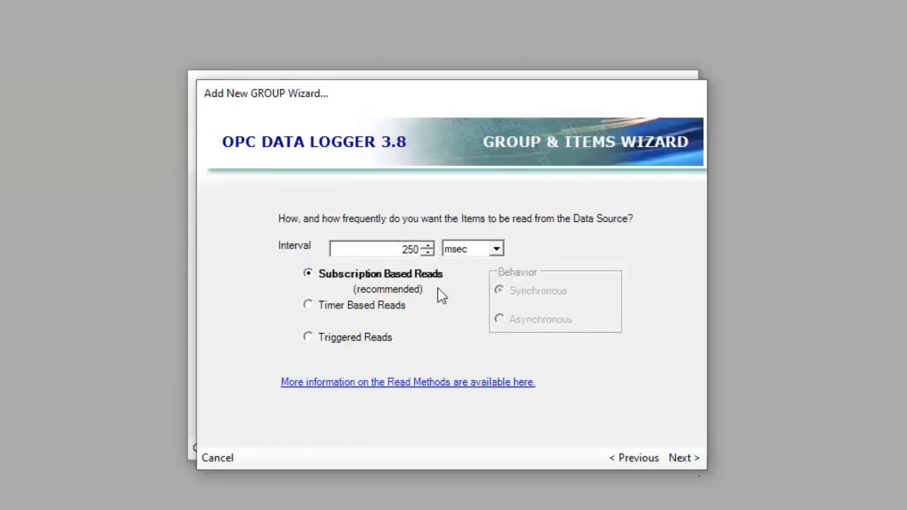
Review the timer based and triggered read methods and set the group to Subscription Based Reads with a 250 msec interval.
left_click(381, 305)
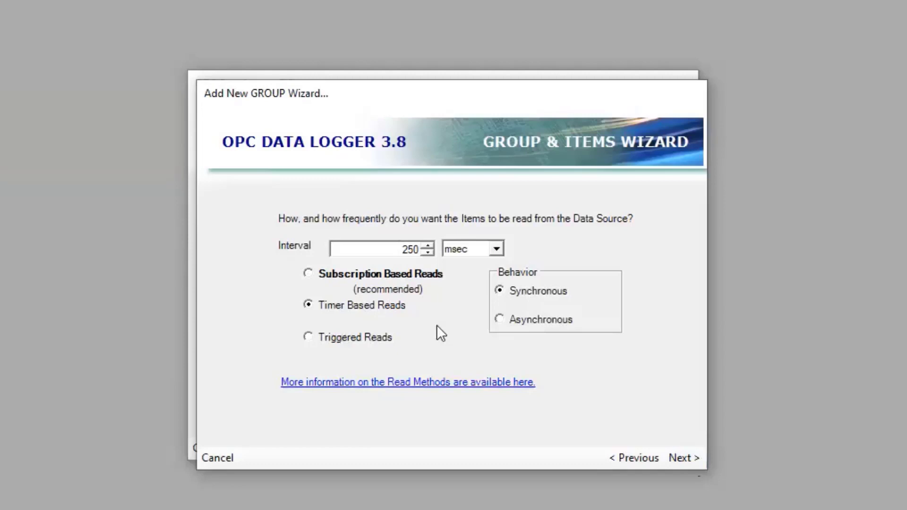
left_click(370, 345)
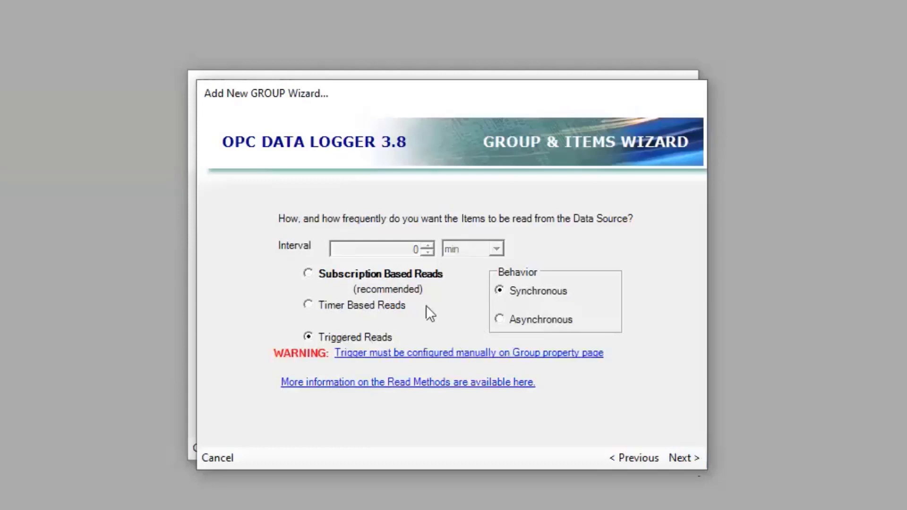
left_click(308, 274)
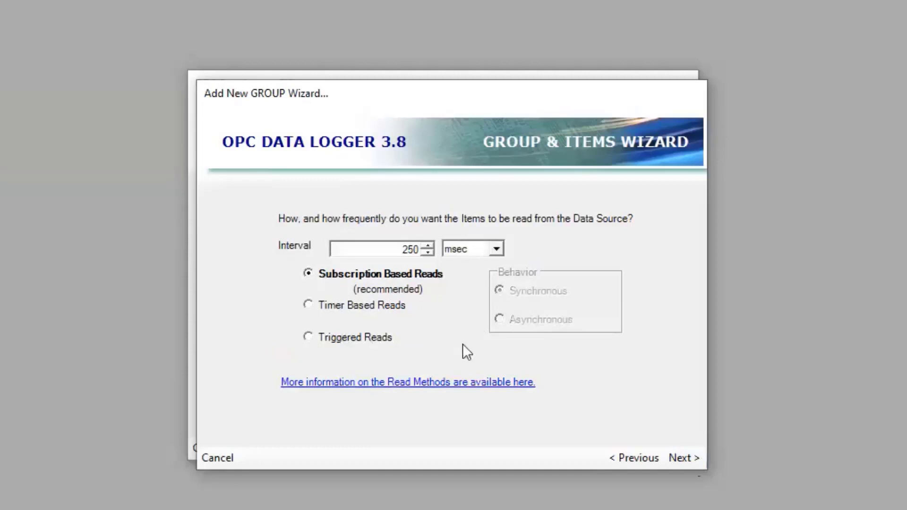
left_click(678, 461)
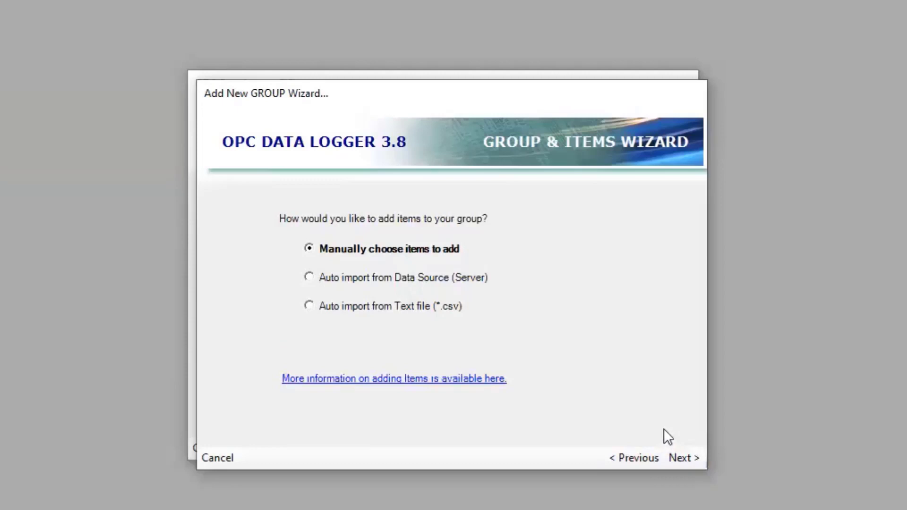
Choose to add items manually and browse the OPC UA server to the S7 device under Siemens PLC.
left_click(684, 459)
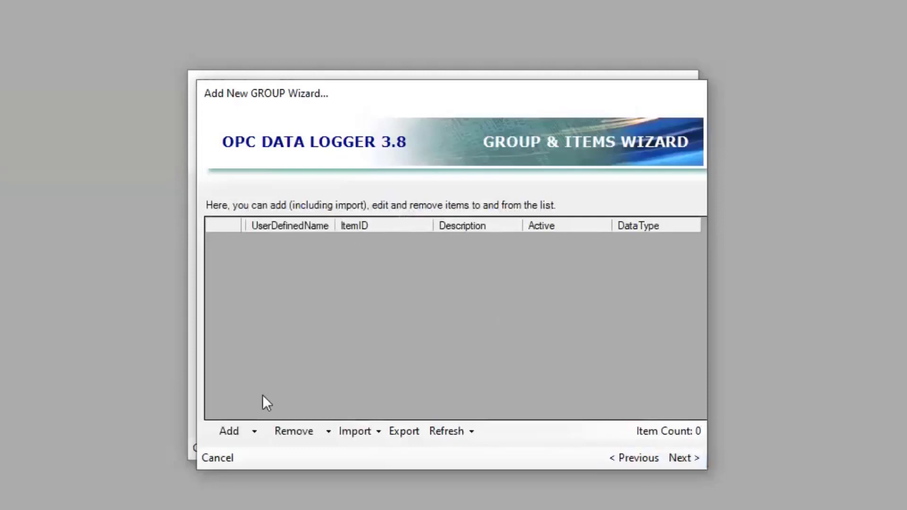
left_click(254, 430)
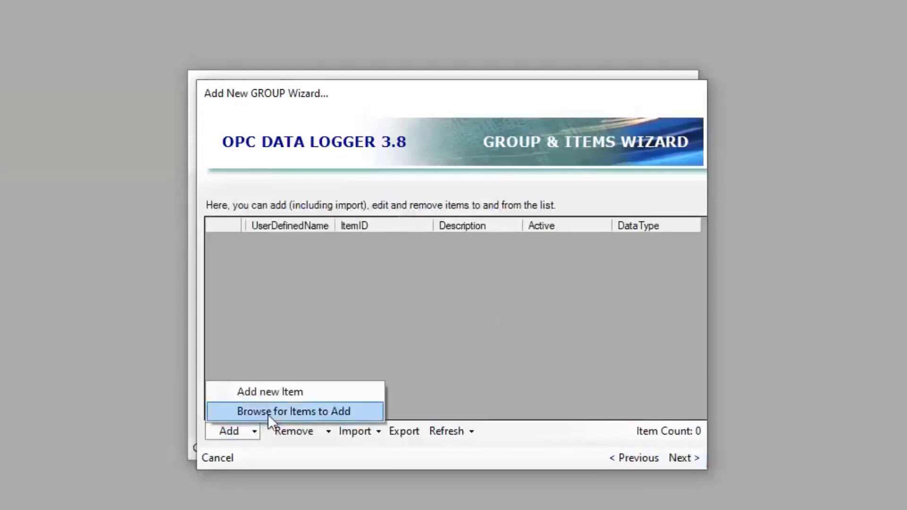
left_click(267, 412)
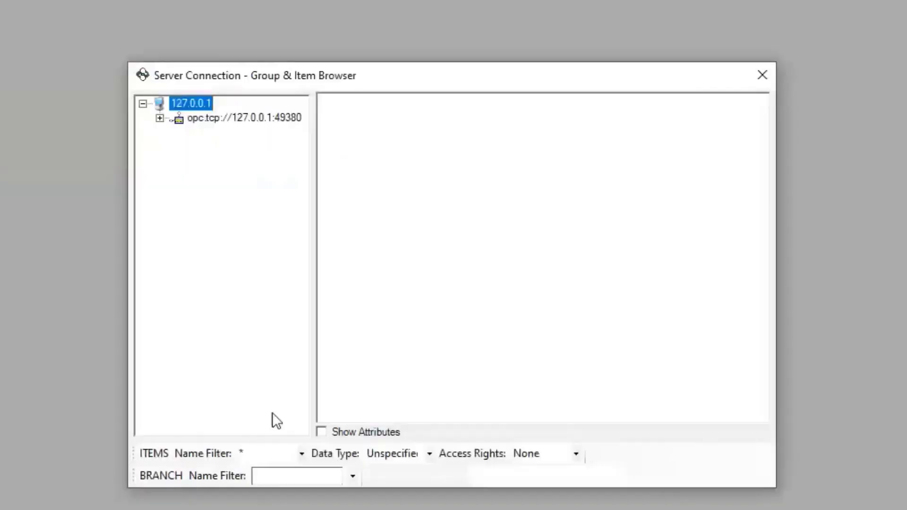
left_click(160, 118)
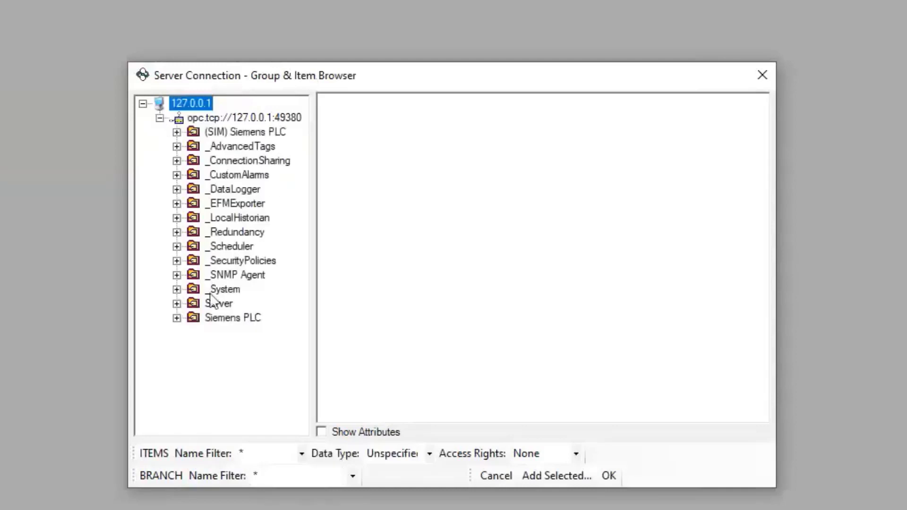
left_click(210, 318)
left_click(178, 318)
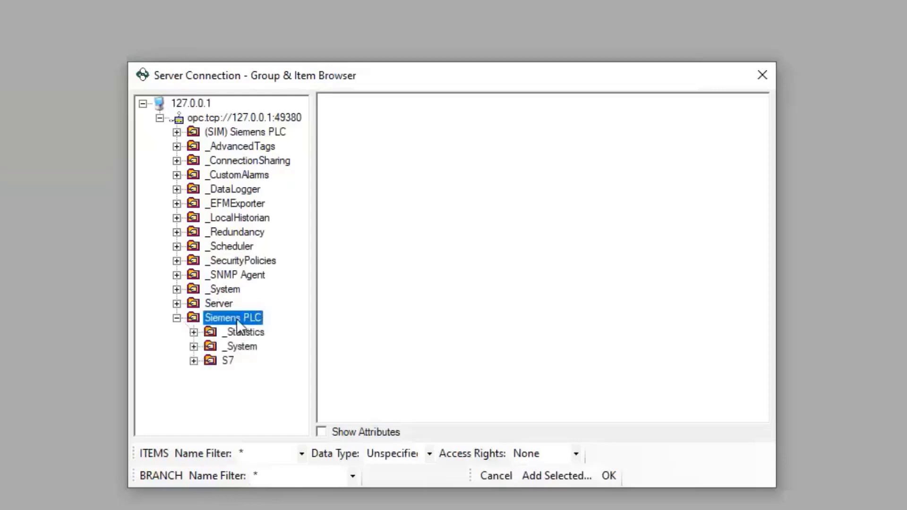
left_click(226, 361)
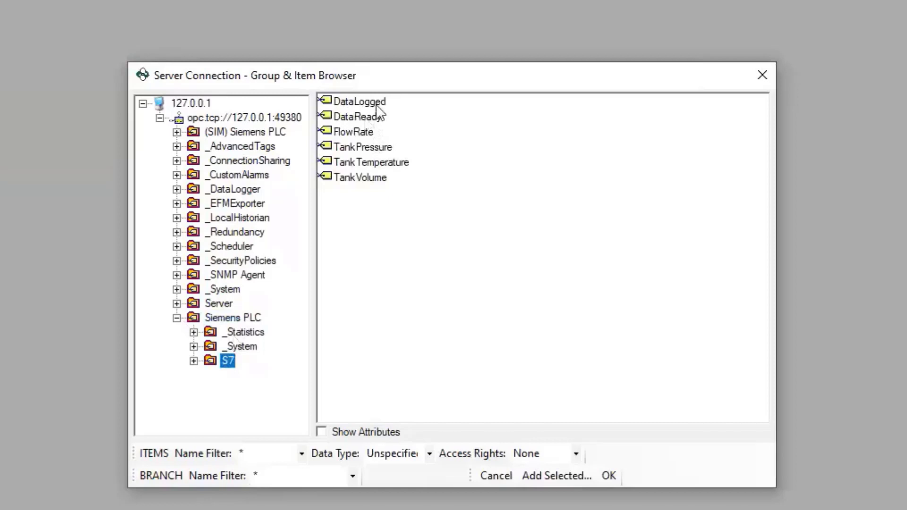
Try to add the FlowRate, TankPressure, TankTemperature and TankVolume tags together in one selection.
left_click(371, 131)
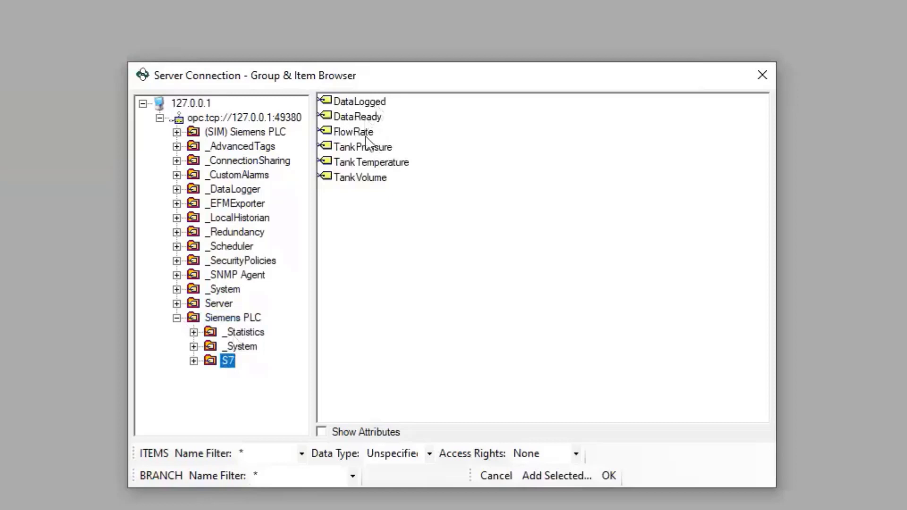
left_click(367, 178, "shift")
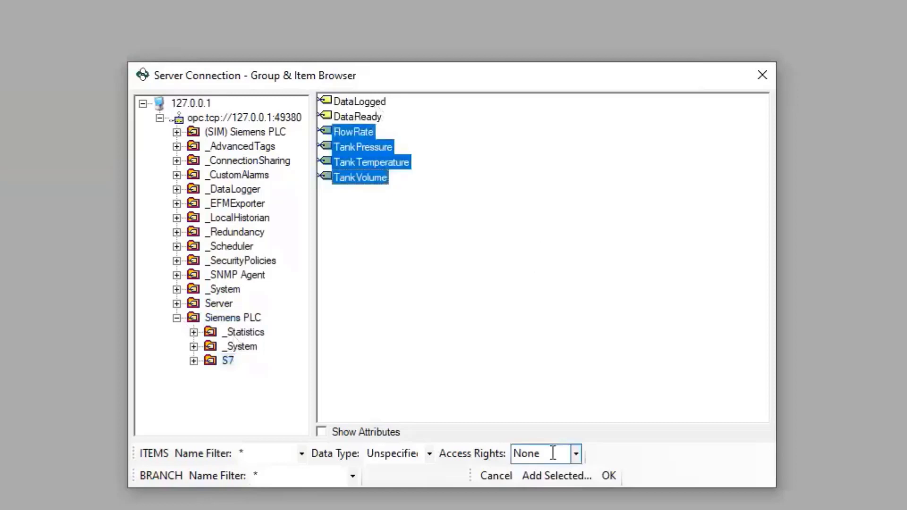
left_click(361, 132)
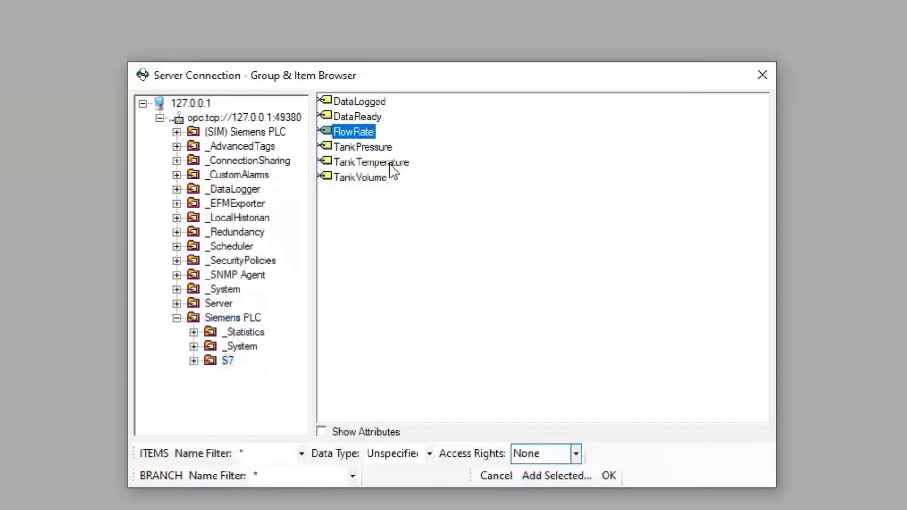
left_click(365, 180, "shift")
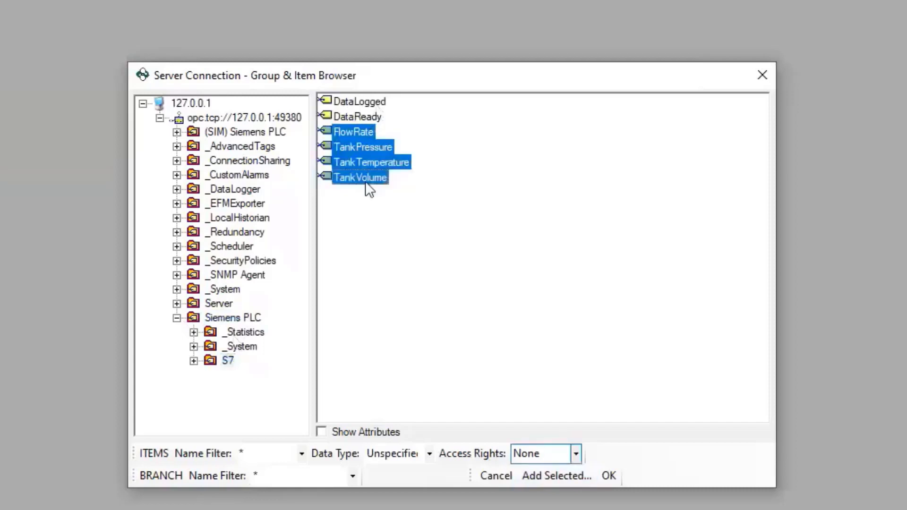
left_click(562, 473)
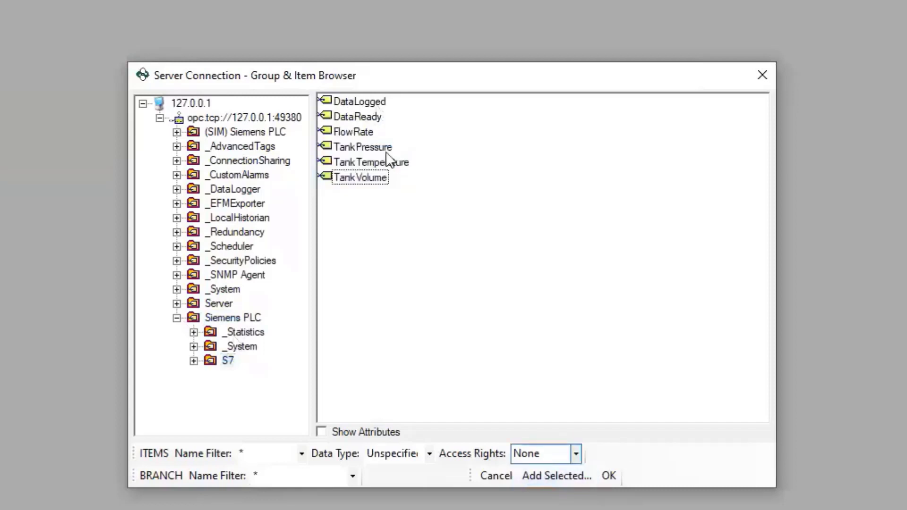
Add FlowRate, followed by TankPressure, TankTemperature and TankVolume, to the adding list and confirm them as the group's items.
double_click(354, 133)
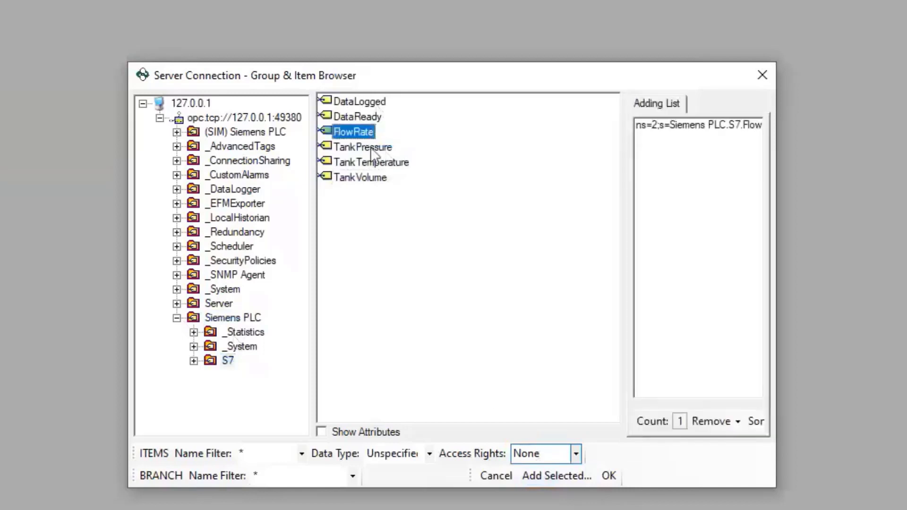
left_click(371, 146)
left_click(358, 179, "shift")
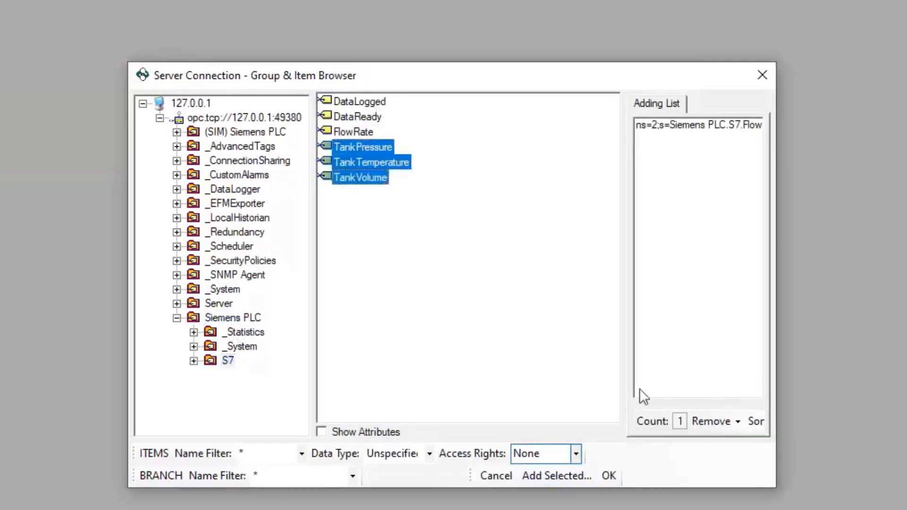
left_click(552, 476)
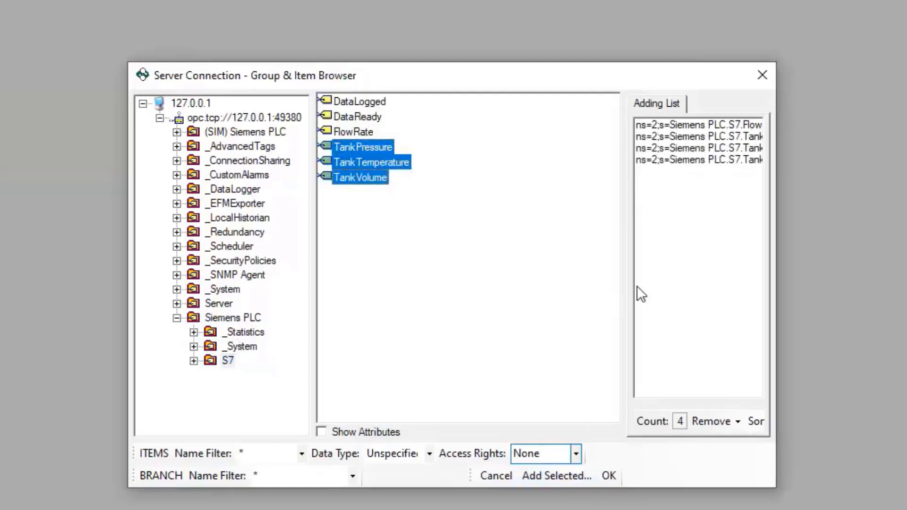
left_click(609, 475)
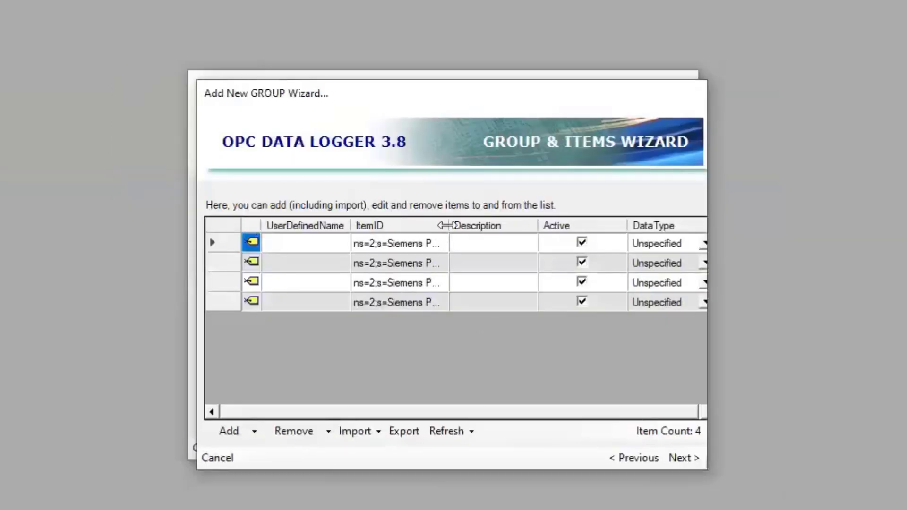
Fit the ItemID column to its contents and set the first two items' user-defined names to FlowRate and TankPressure.
double_click(448, 225)
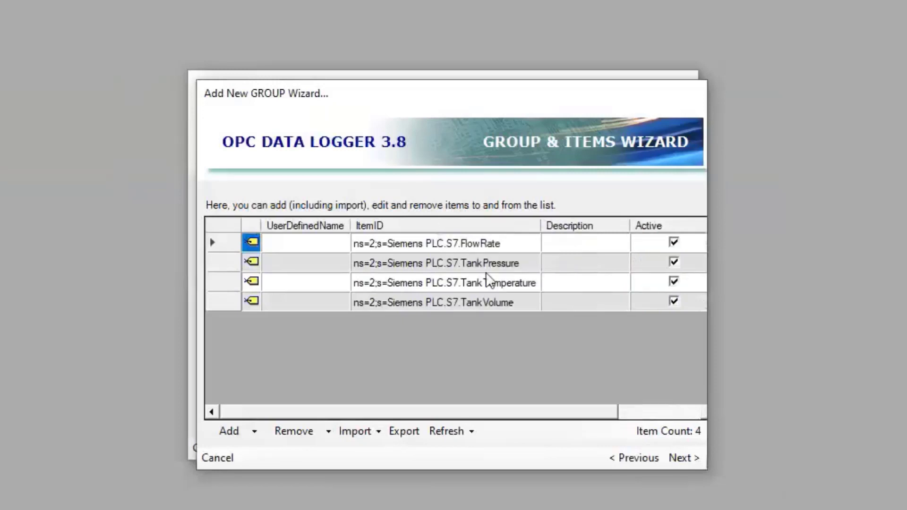
left_click(314, 248)
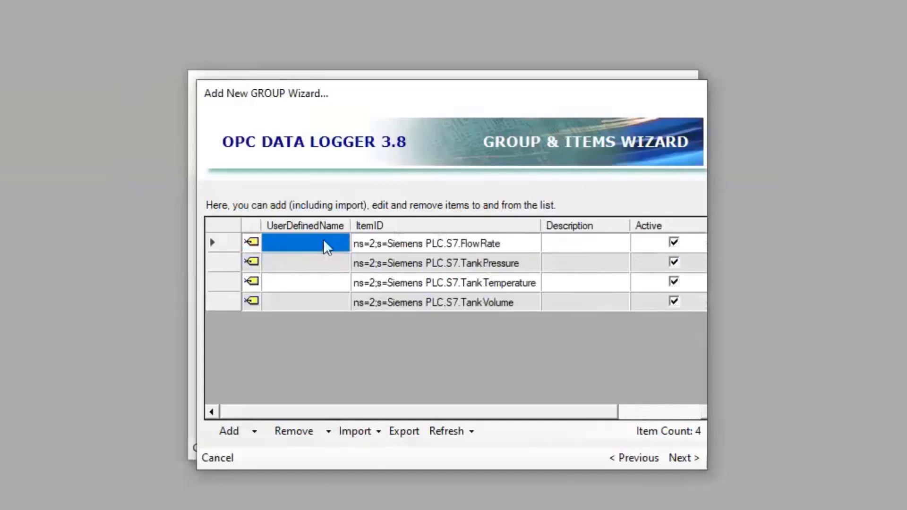
type("FlowRate")
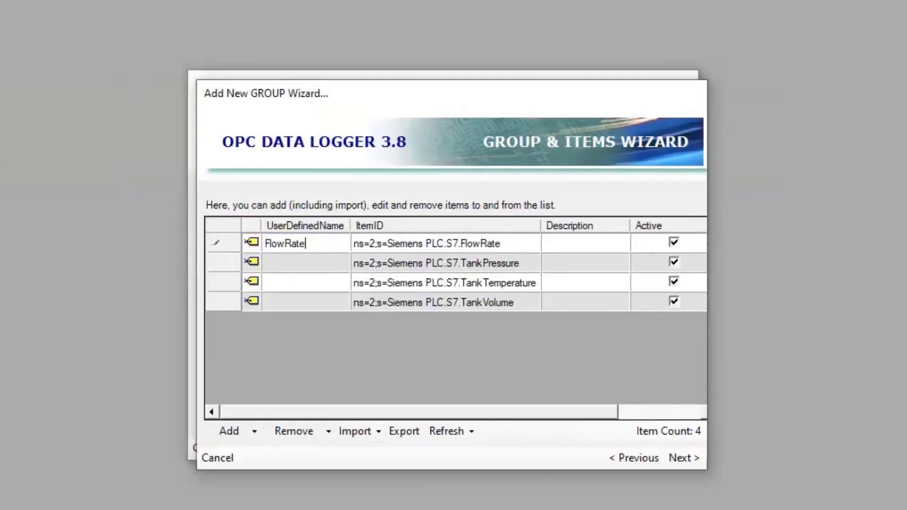
key("Return")
type("TankPressure")
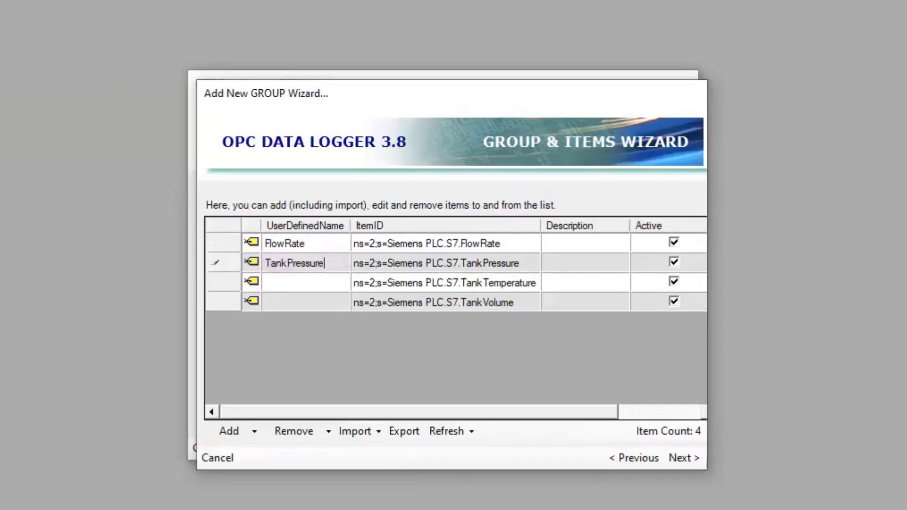
Set the remaining two items' user-defined names to TankTemperature and TankVolume and complete the group.
left_click(290, 279)
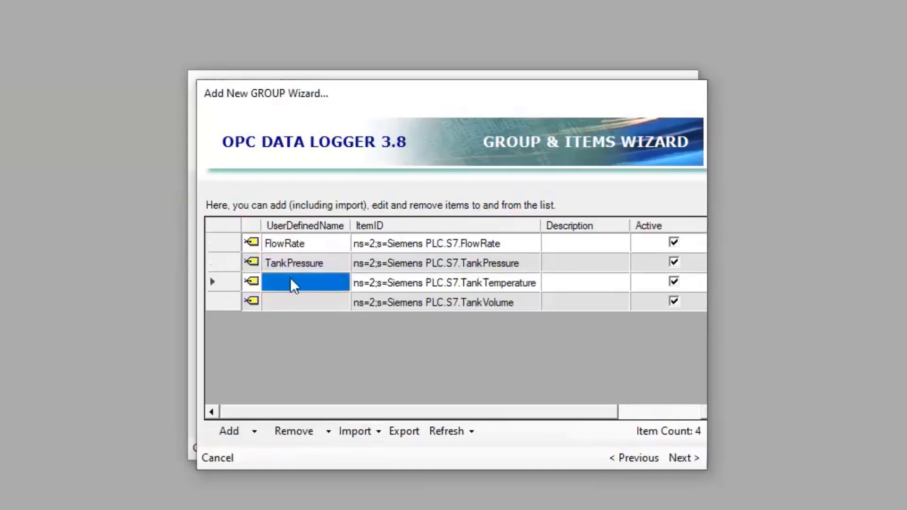
type("TankTe")
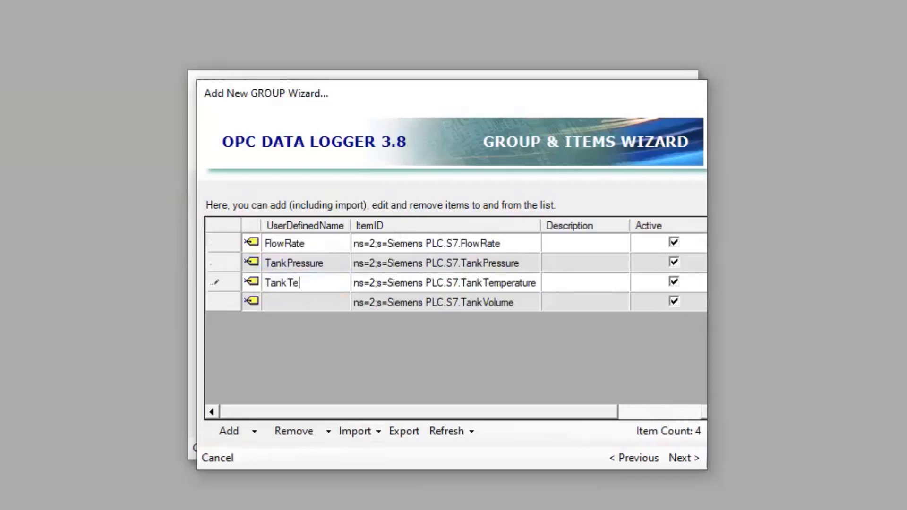
type("mperature")
left_click(303, 300)
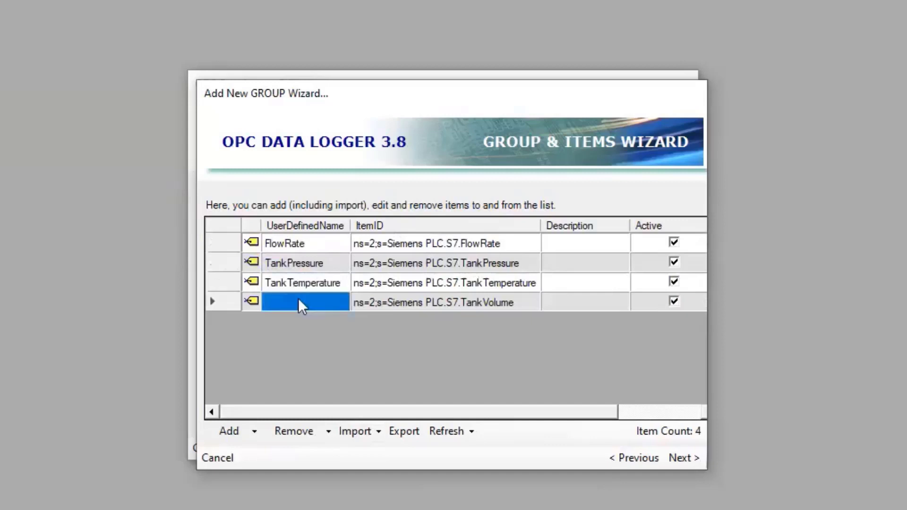
type("TankVolu")
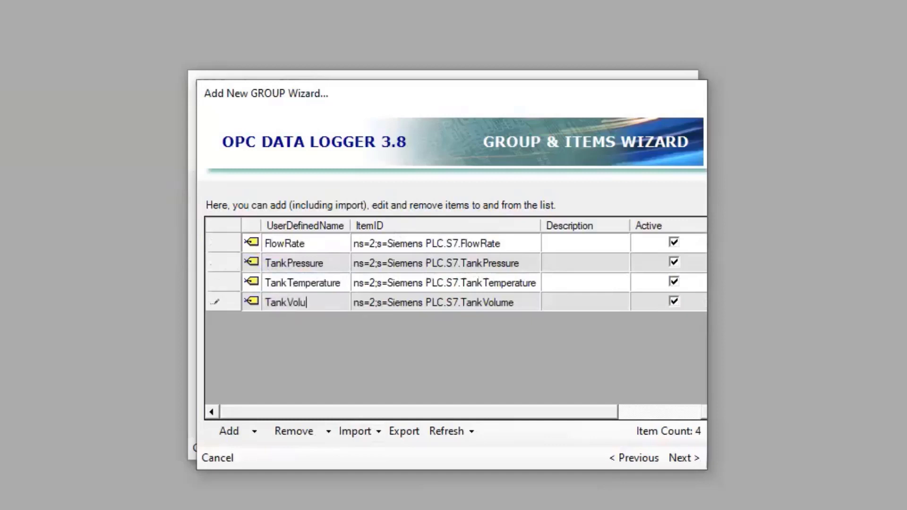
type("me")
left_click(676, 461)
left_click(675, 459)
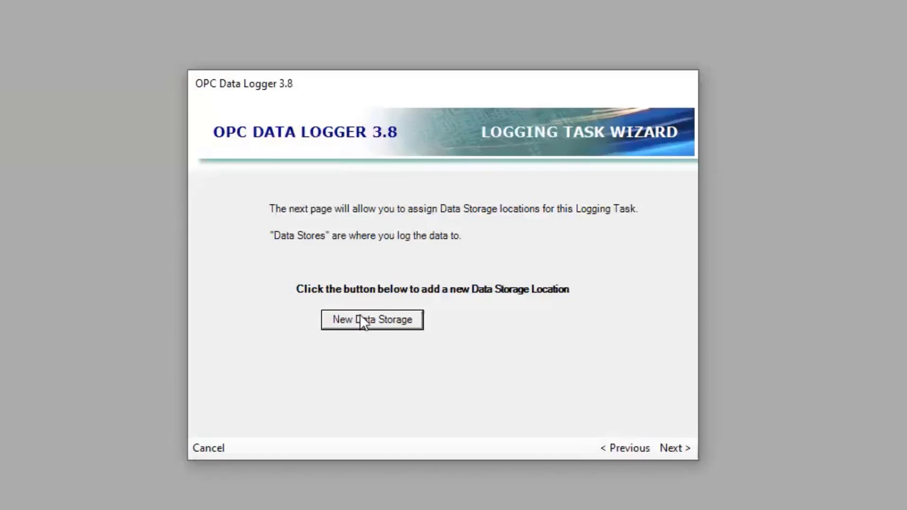
Add a new data storage location of type SQL-Server and name it AzureSQL.
left_click(374, 320)
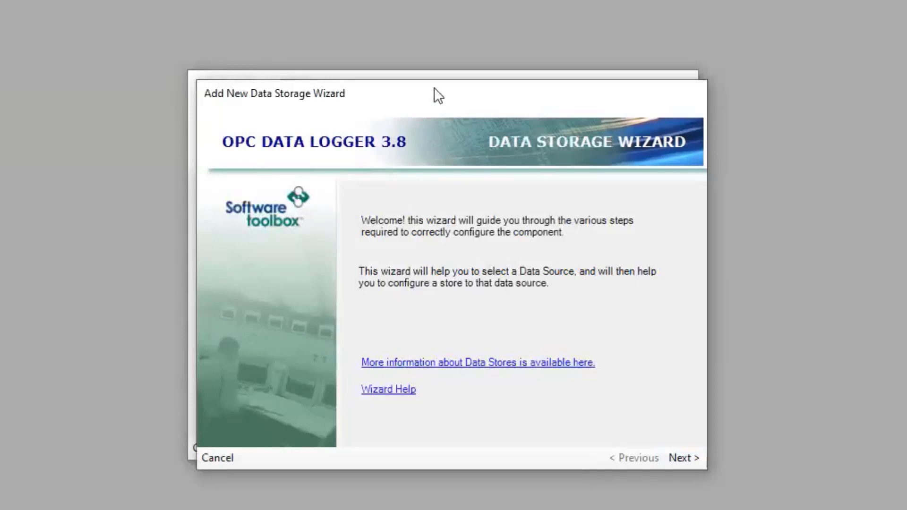
left_click(683, 449)
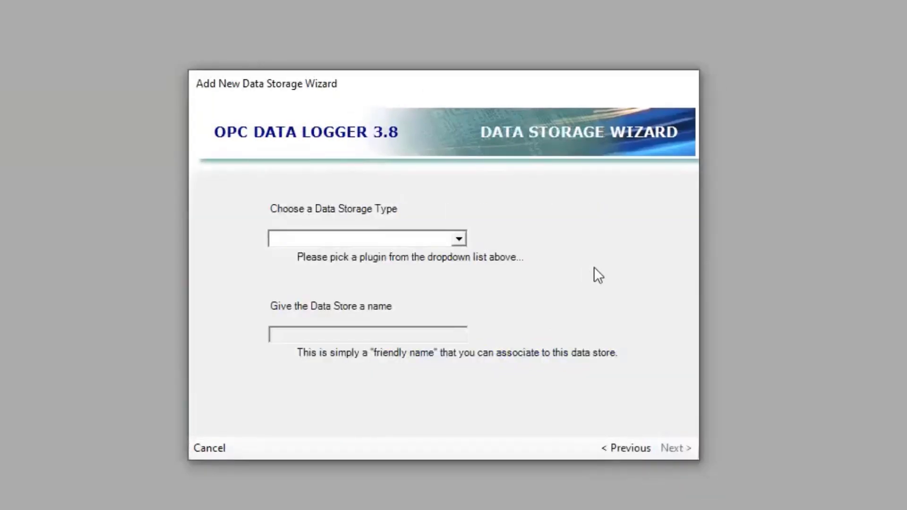
left_click(457, 239)
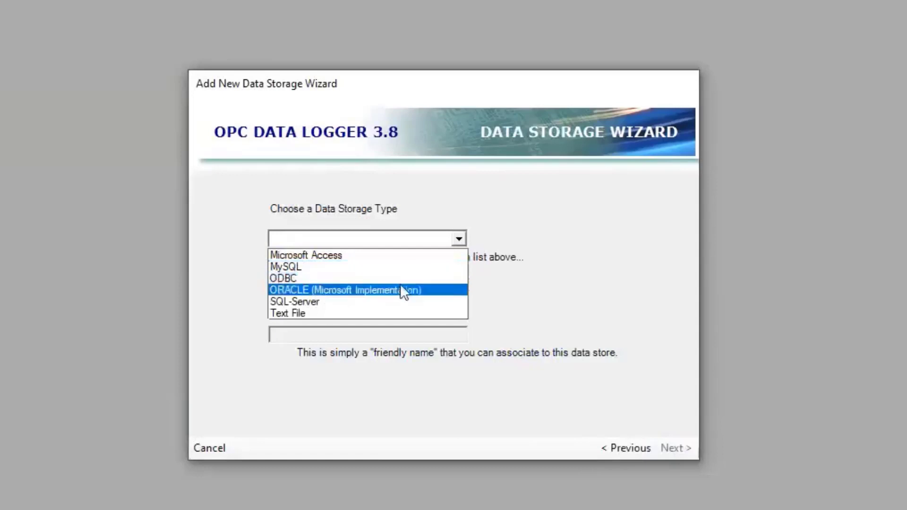
left_click(364, 301)
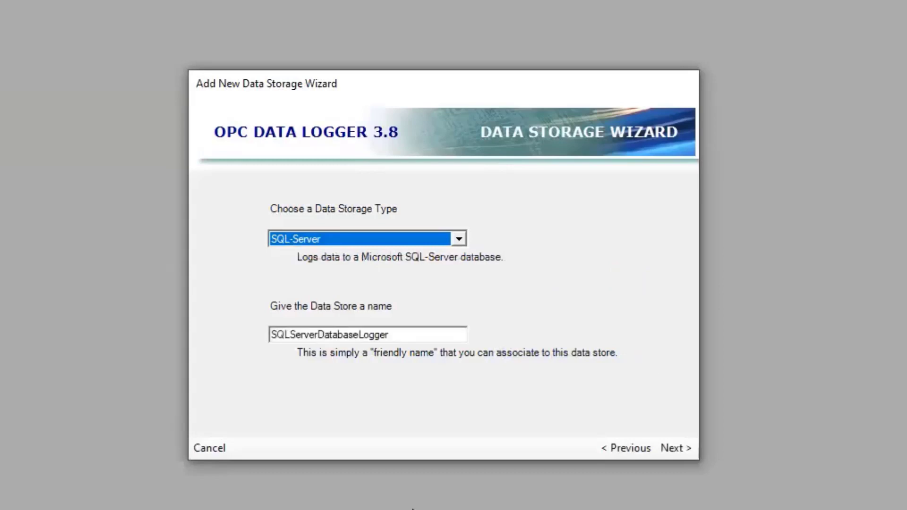
left_click(438, 336)
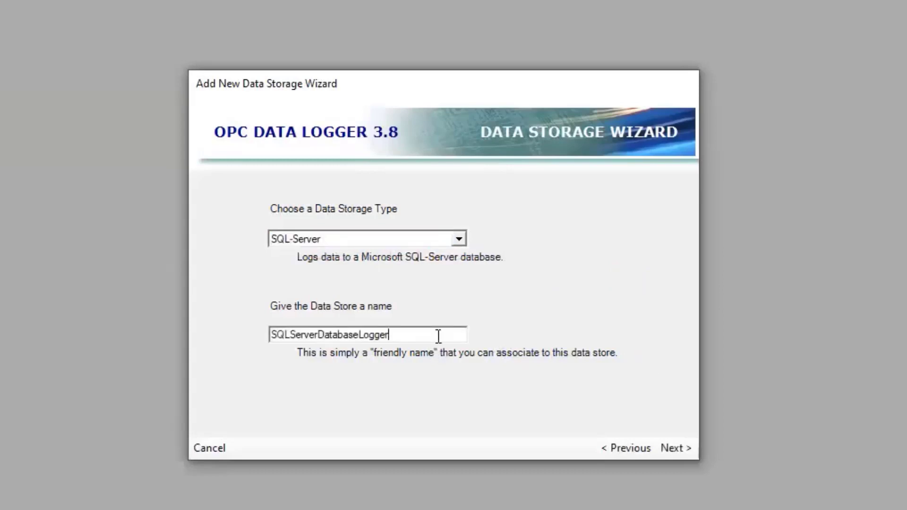
double_click(428, 335)
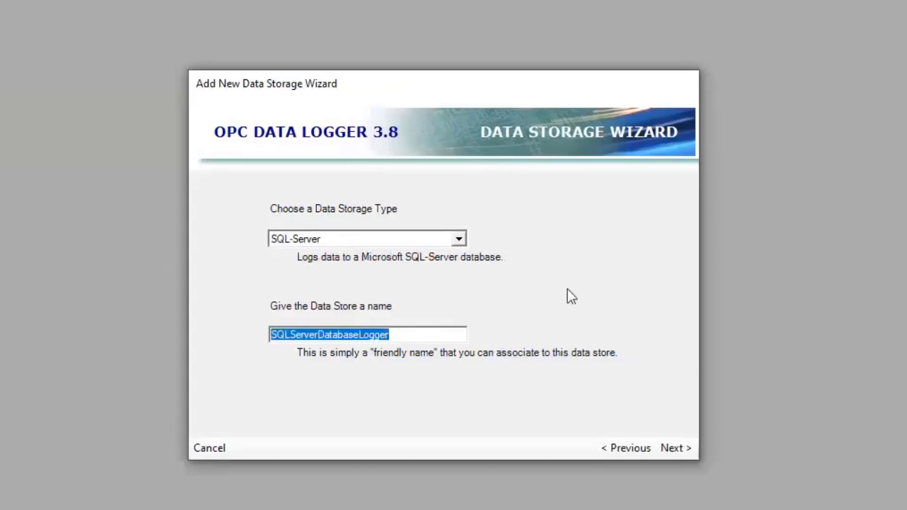
type("AzureSQL")
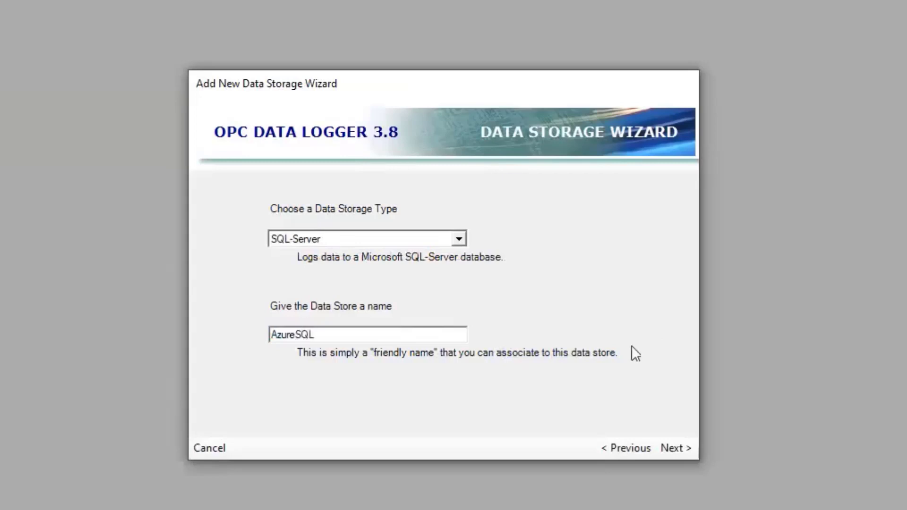
left_click(681, 446)
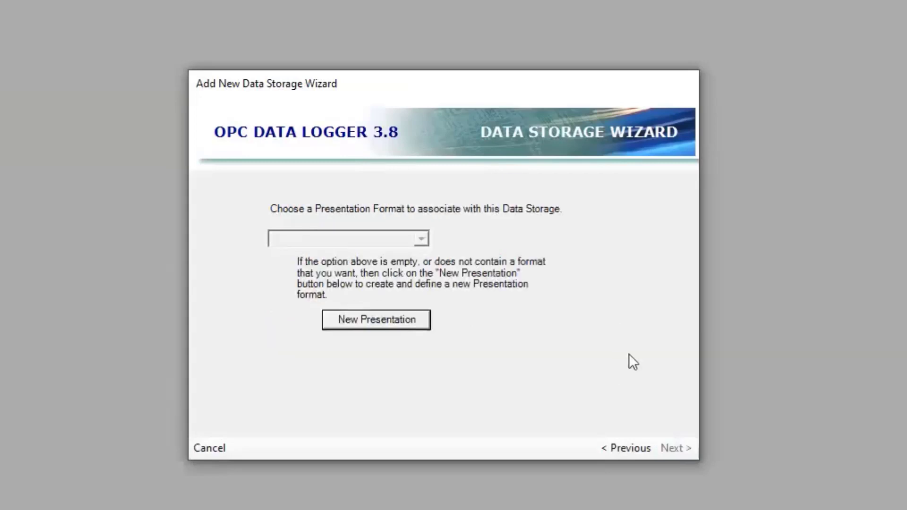
Start a new Detail-style presentation for the data store, keeping the name DetailPresentation and automatically adding the pictured columns.
left_click(367, 320)
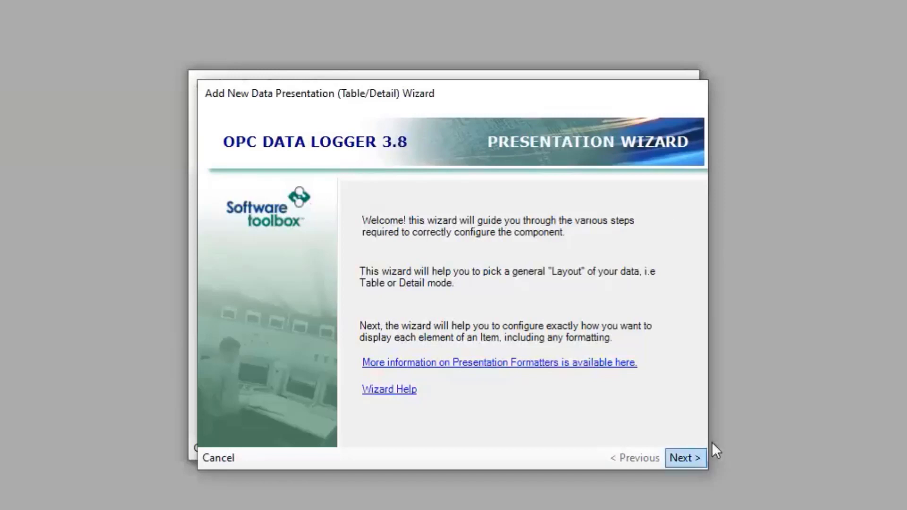
left_click(680, 458)
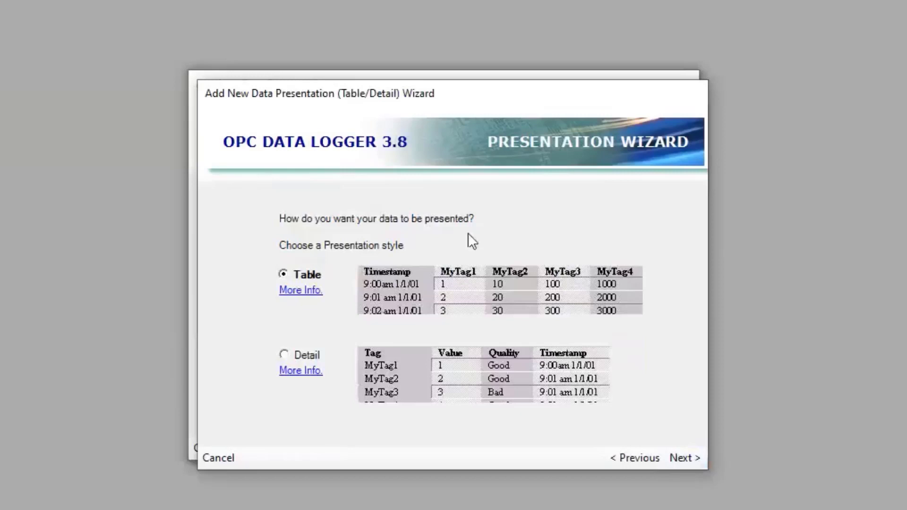
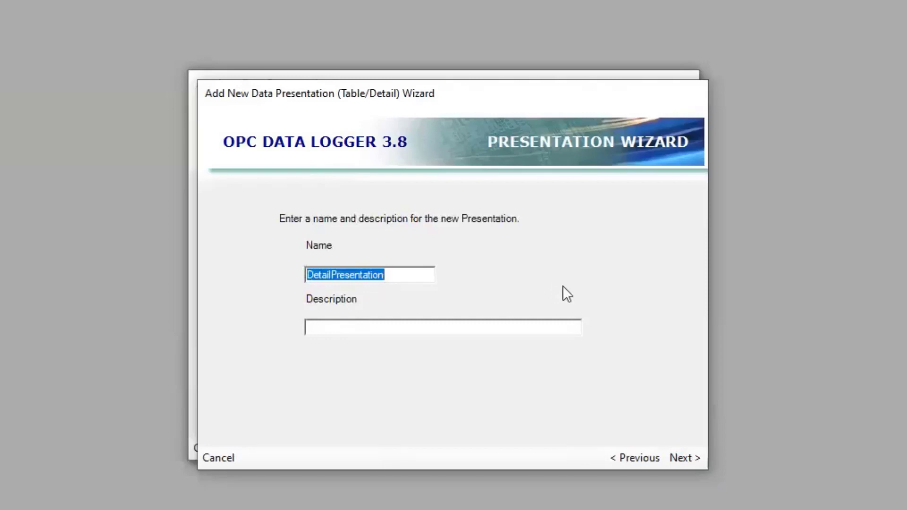
left_click(690, 460)
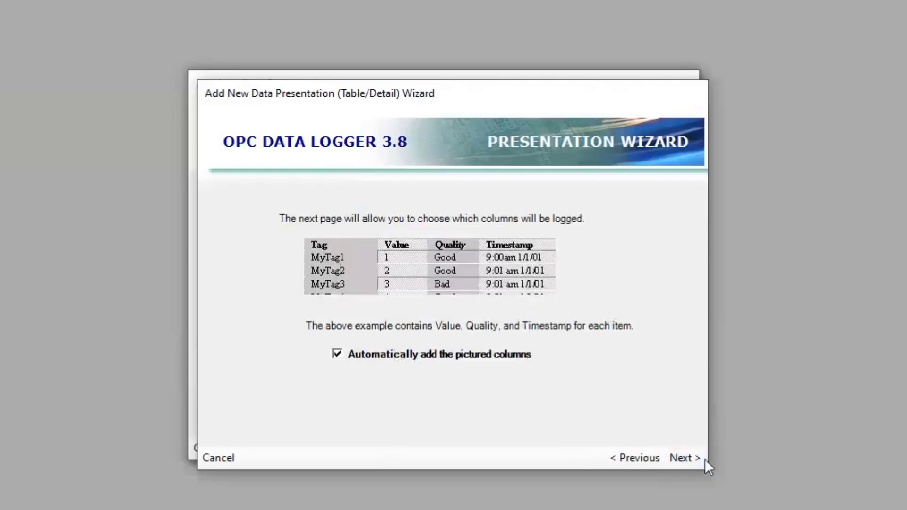
left_click(685, 457)
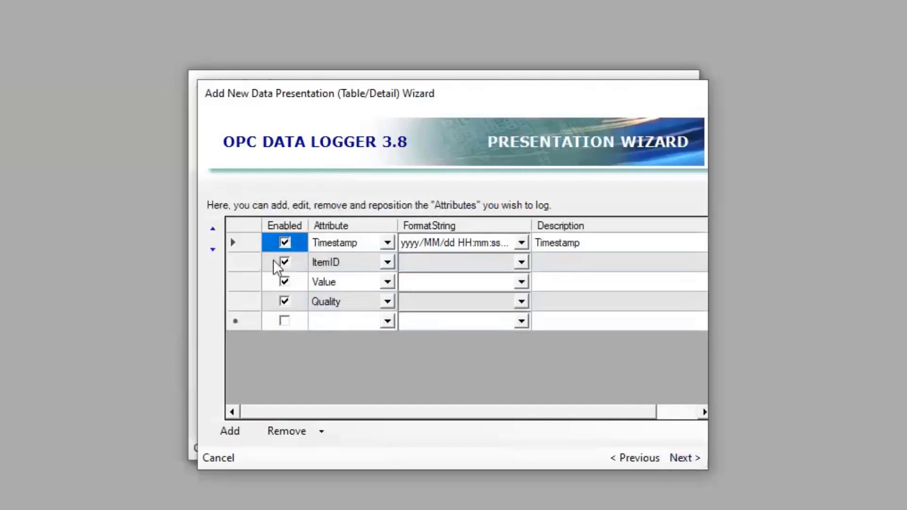
Replace the presentation's ItemID attribute with UserDefinedName and finish creating the presentation.
left_click(388, 260)
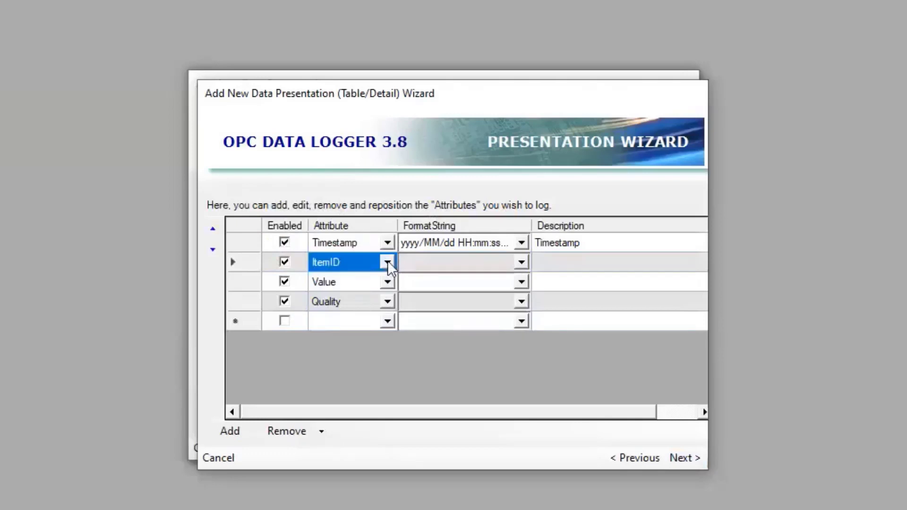
left_click(387, 261)
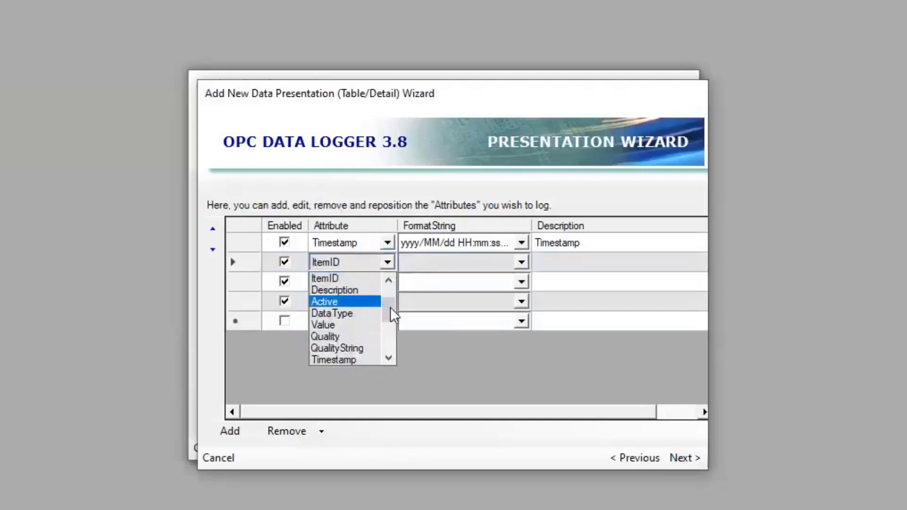
left_click_drag(390, 307, 392, 325)
left_click(357, 336)
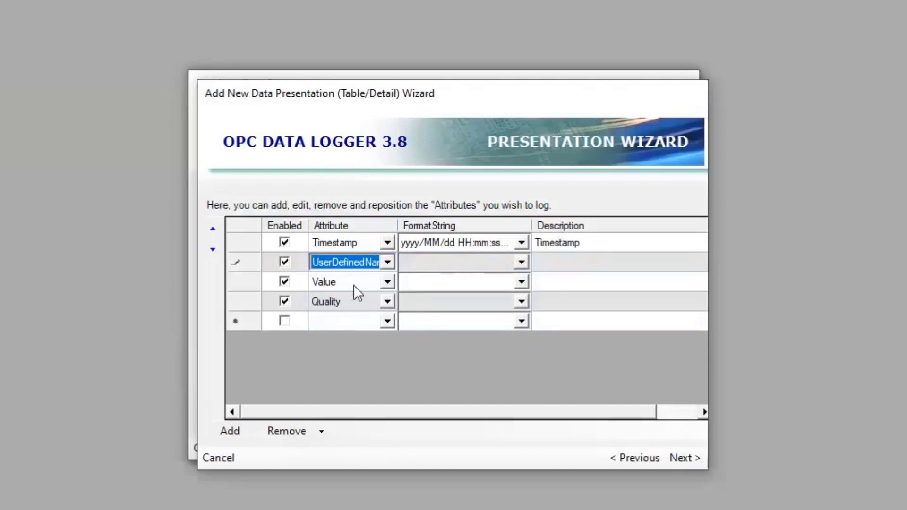
left_click(673, 459)
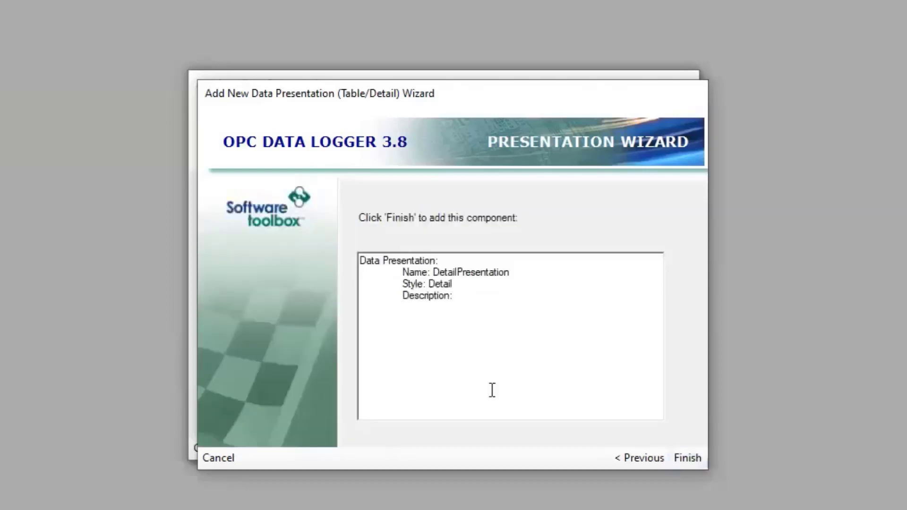
left_click(684, 458)
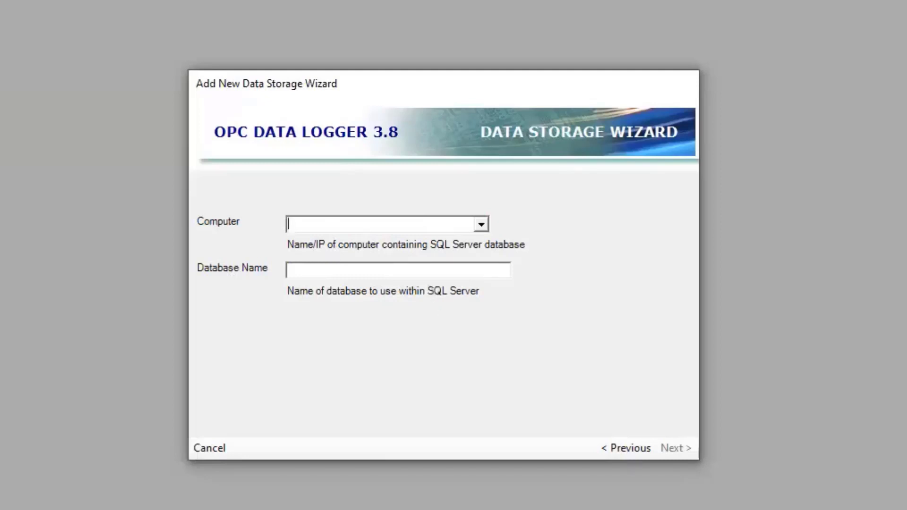
Set the SQL Server computer to tcp:swtbazuredbtesting.database.windows.net, including the tcp: prefix.
key("alt+Tab")
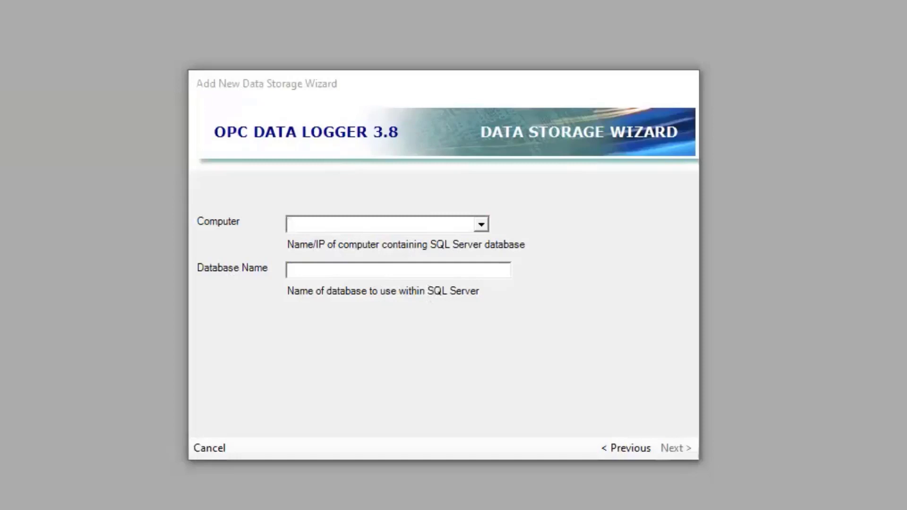
left_click(332, 222)
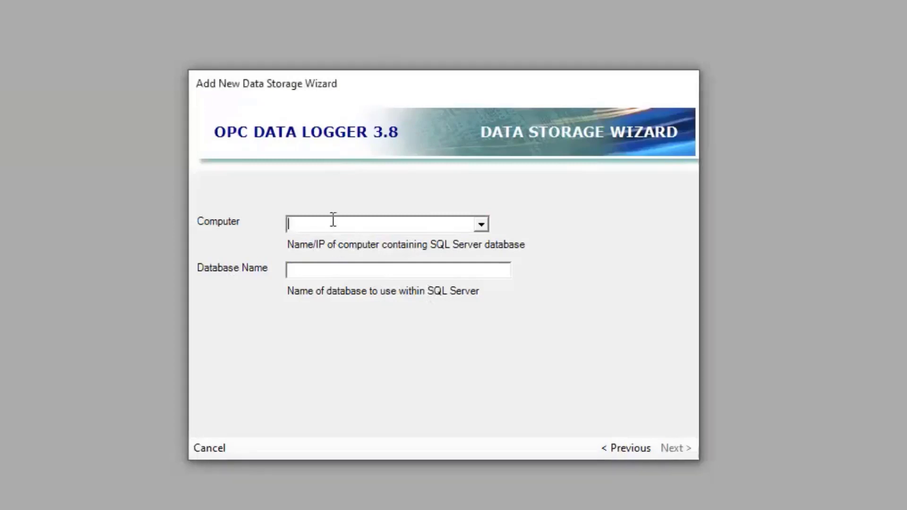
type("tcp:swtbazuredbtesting.database.windows.net")
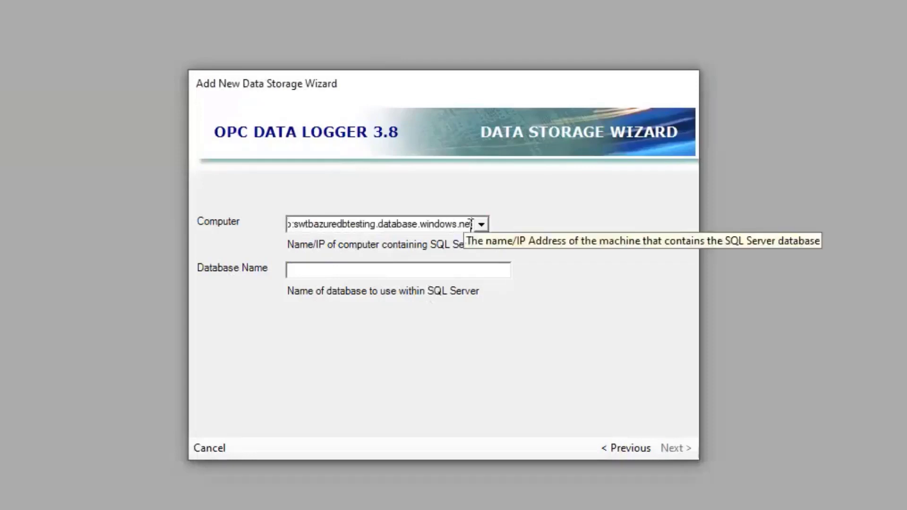
left_click_drag(472, 224, 257, 221)
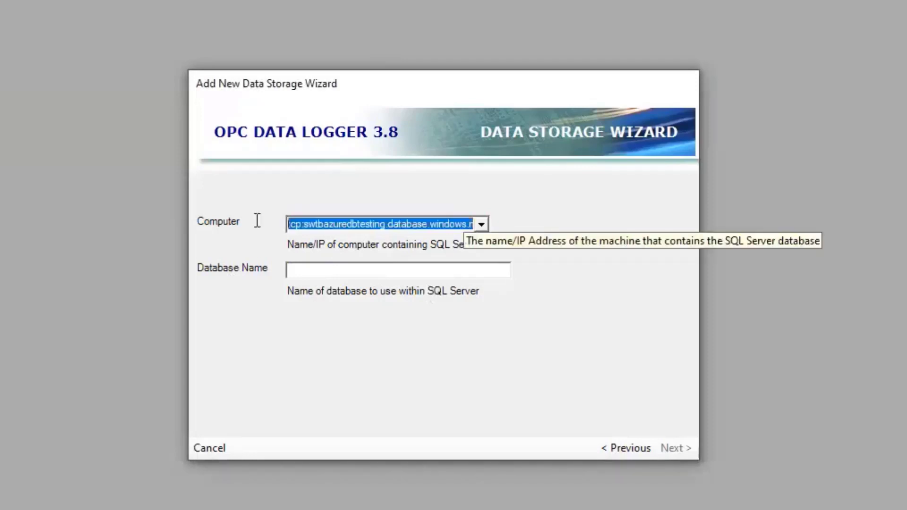
left_click(308, 225)
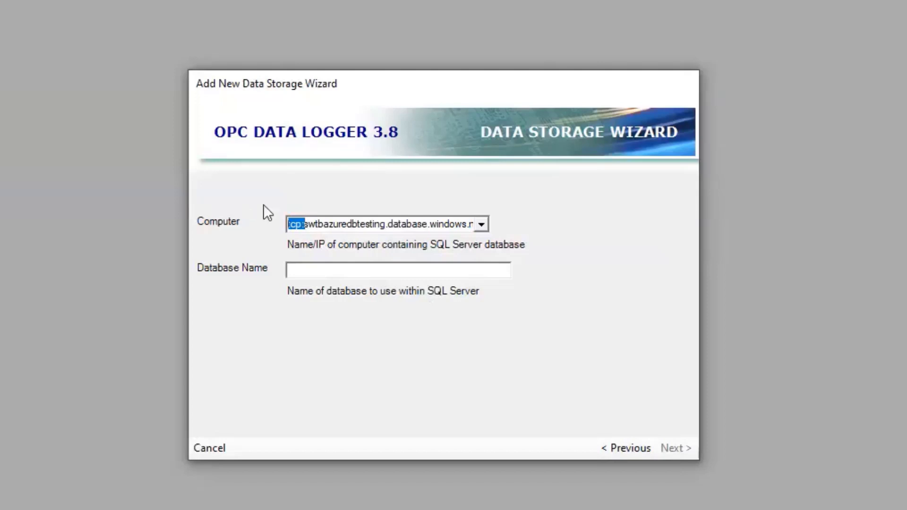
Set the database name to swtb-datalogger-testing and proceed to the login settings.
left_click(348, 271)
key("alt+Tab")
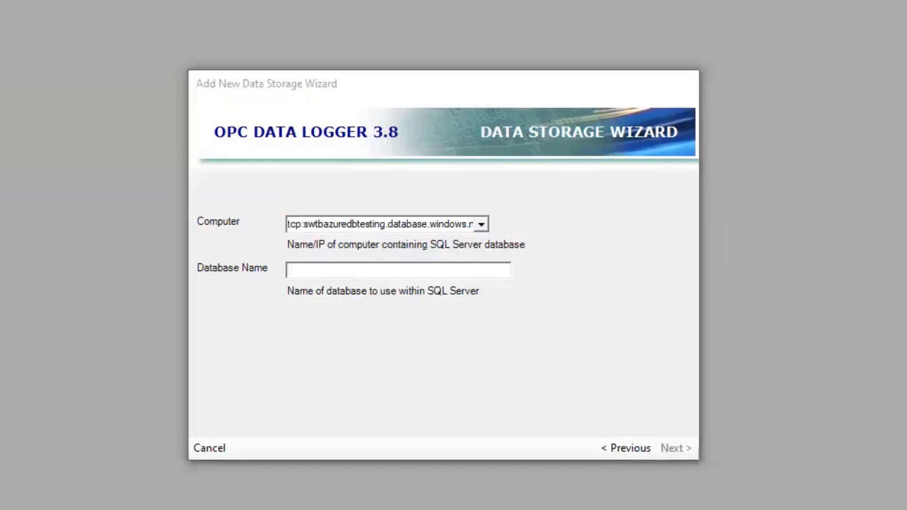
left_click(368, 269)
type("swtb-datalogger-testing")
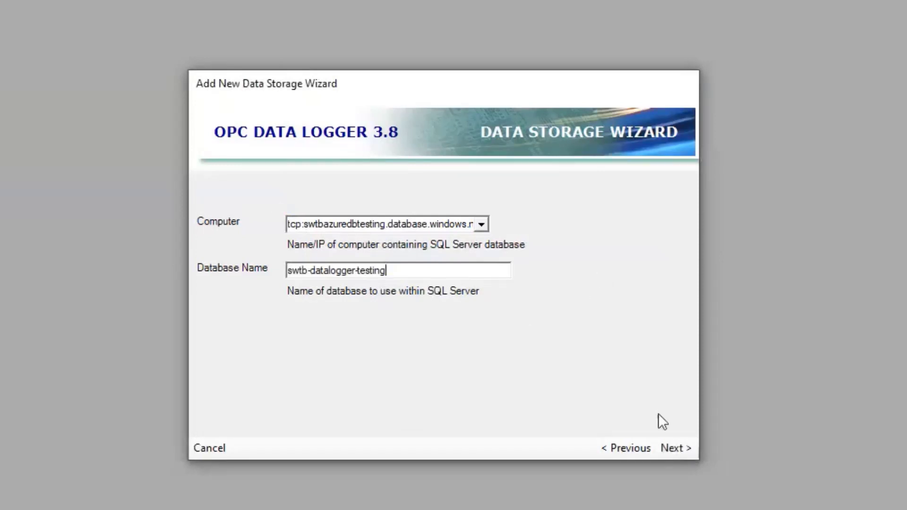
left_click(672, 449)
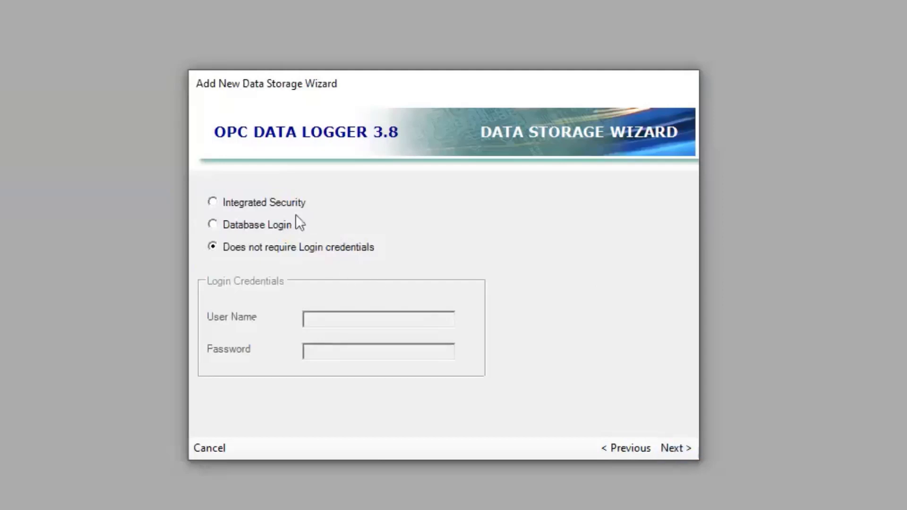
Choose Database Login authentication, set the user name to swtbadmin and enter the account password.
left_click(249, 226)
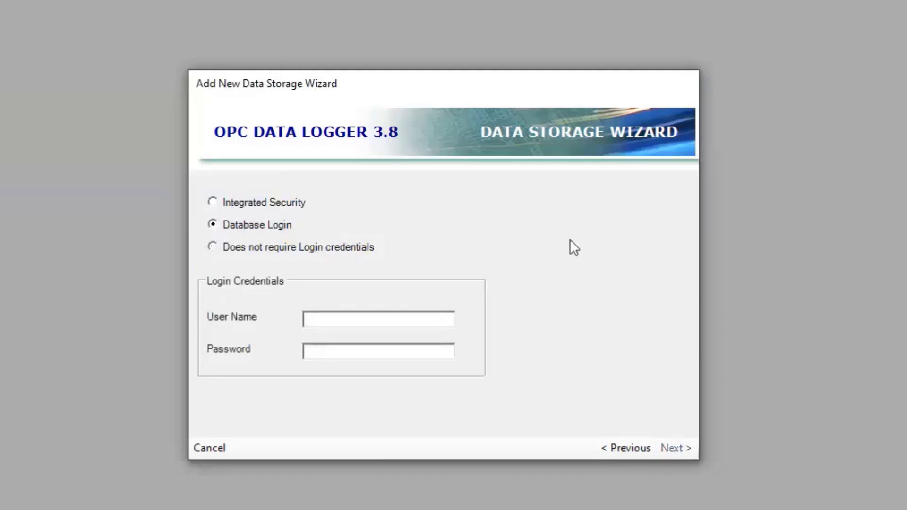
left_click(284, 207)
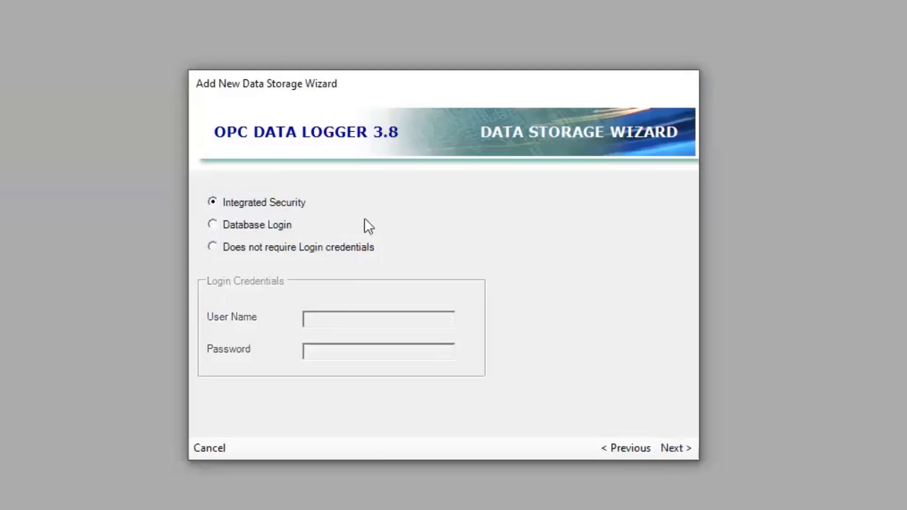
left_click(265, 225)
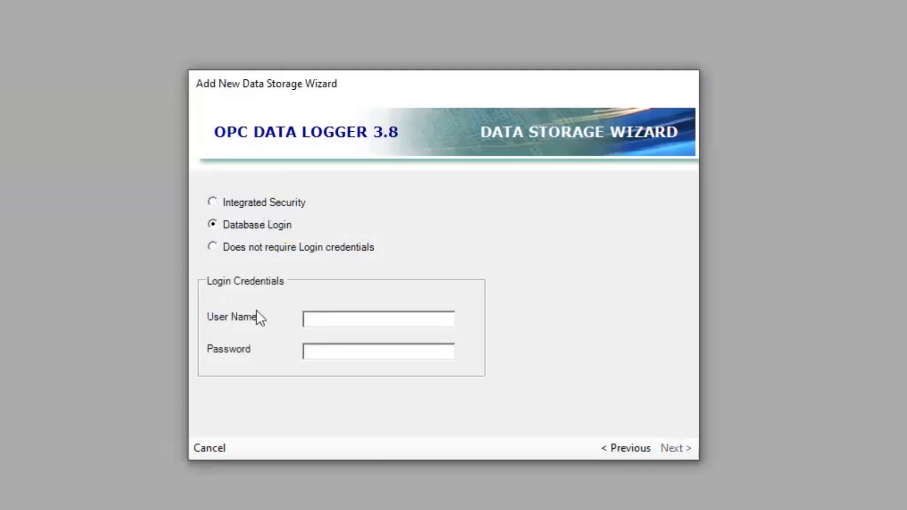
left_click(341, 316)
type("swtbadmin")
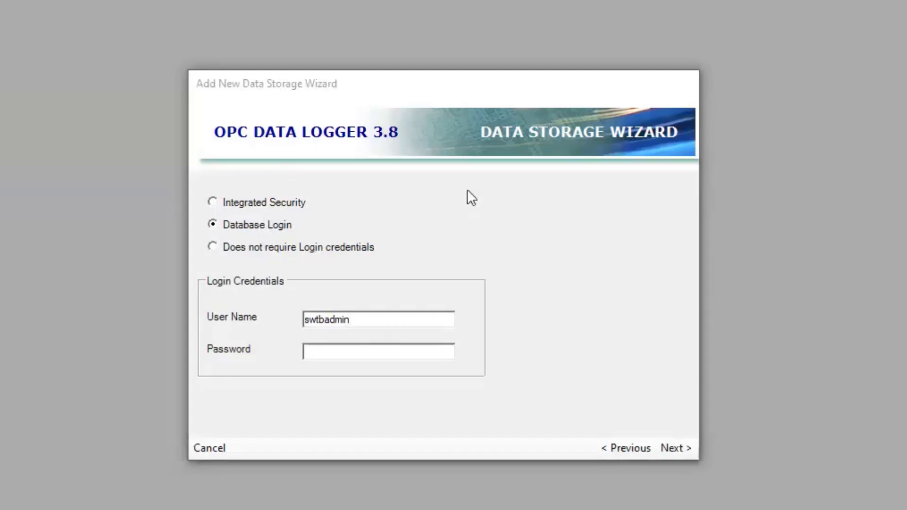
left_click(344, 348)
key("ctrl+v")
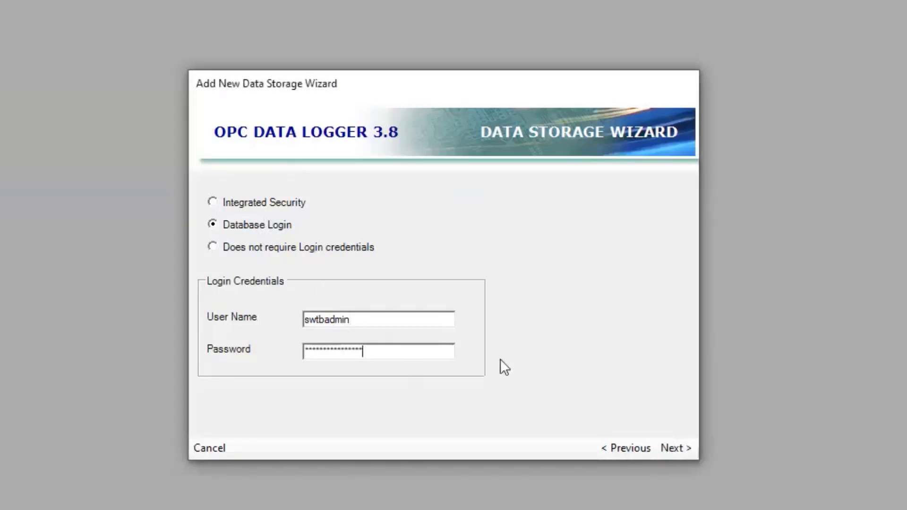
Test the connection to the Azure database and proceed to the data insertion settings.
left_click(675, 449)
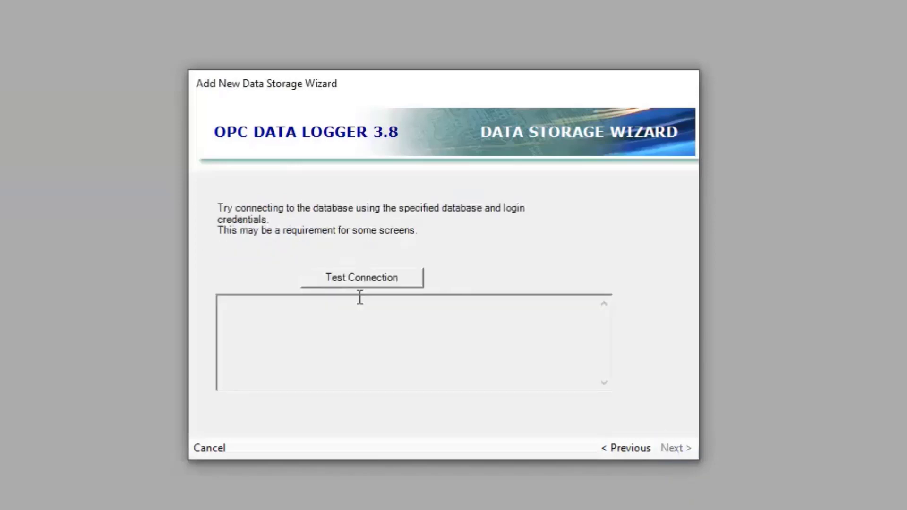
left_click(349, 274)
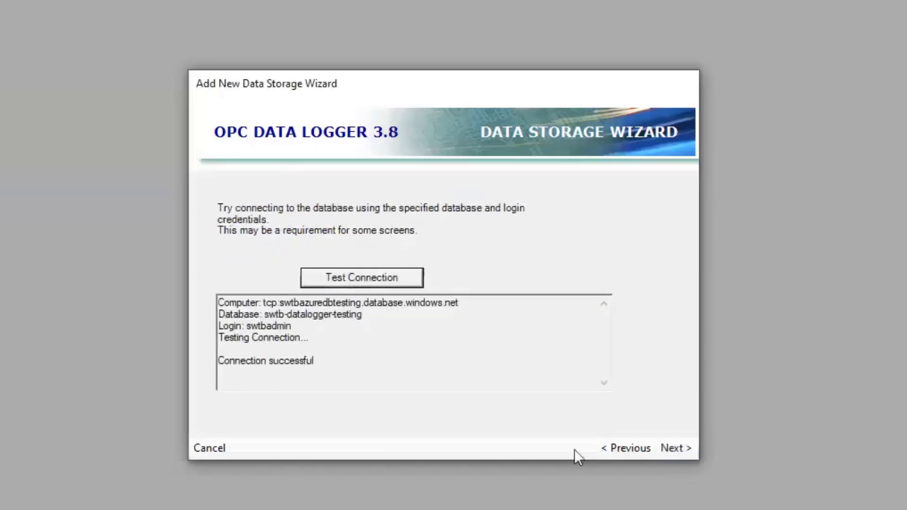
left_click(669, 445)
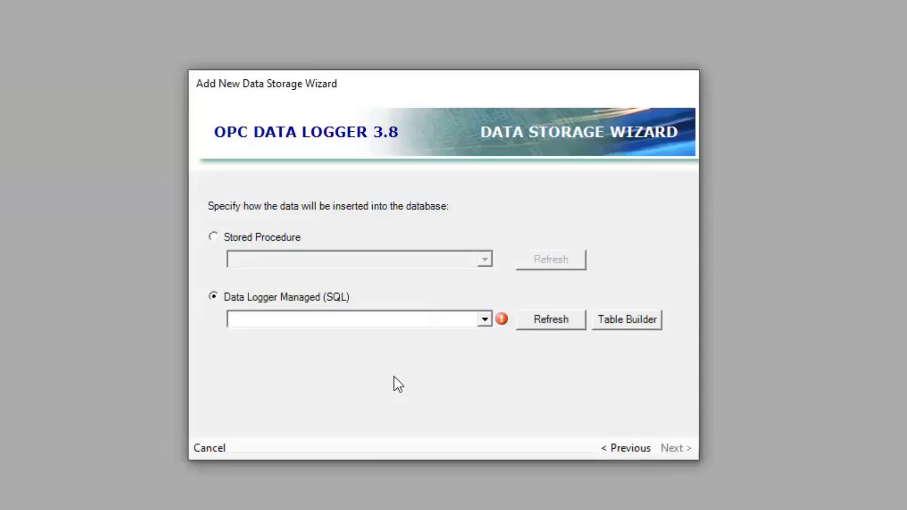
Open the table builder for Data Logger Managed (SQL) insertion and auto-generate the table columns from DetailPresentation.
left_click(484, 319)
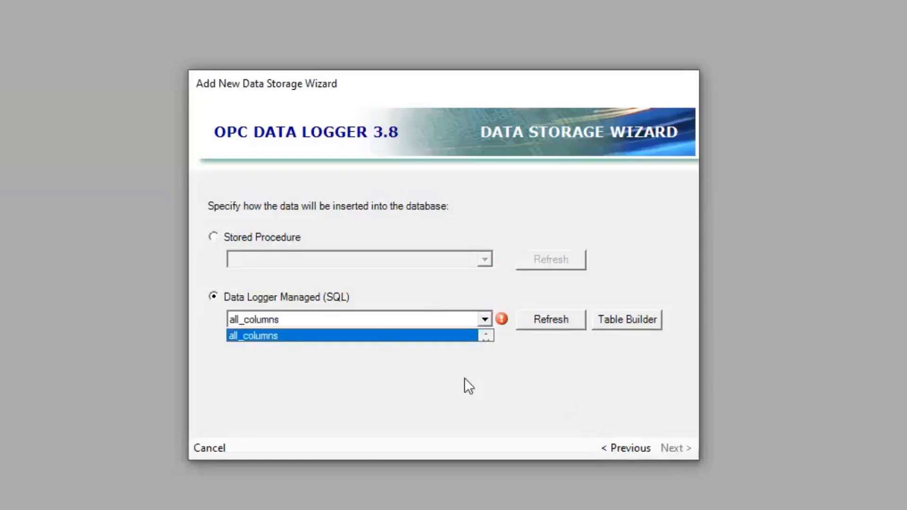
left_click(484, 321)
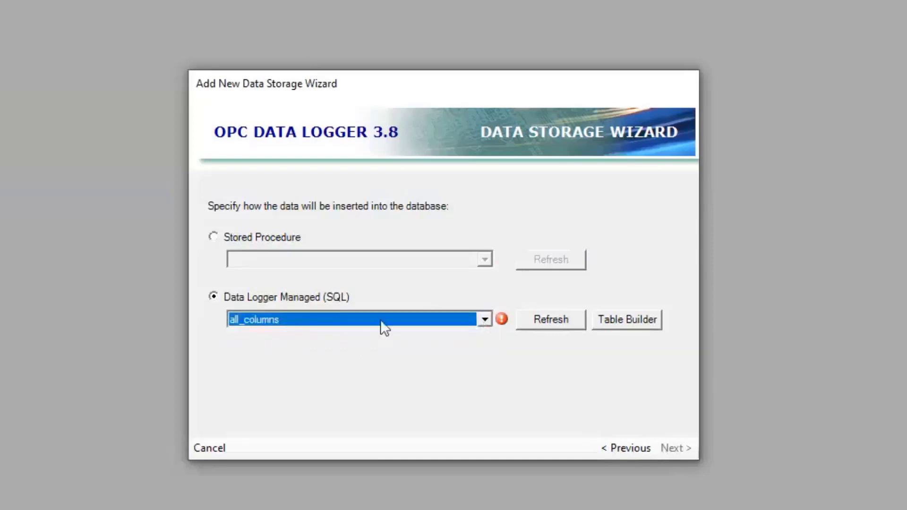
left_click(636, 320)
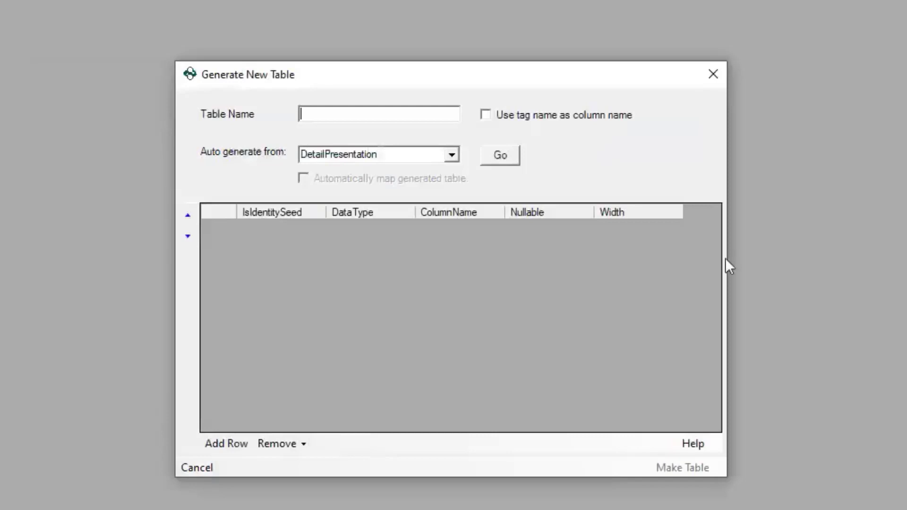
left_click(502, 157)
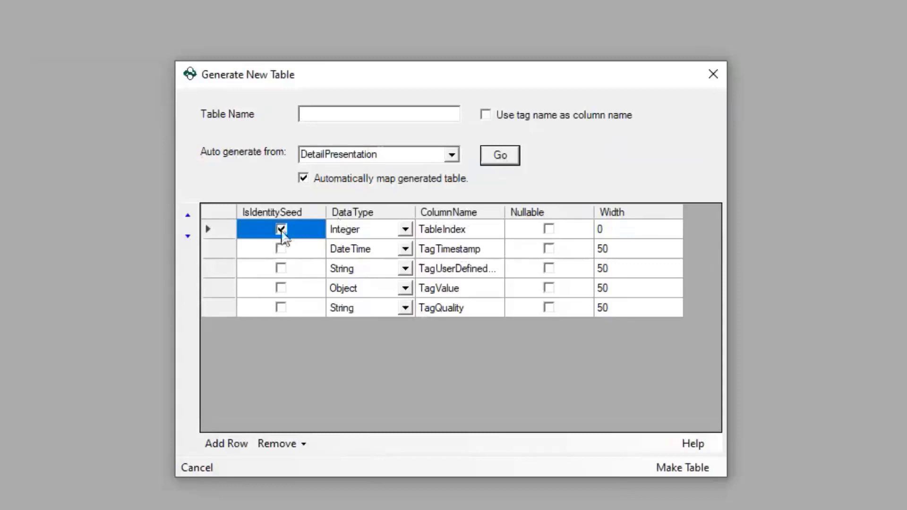
Name the new table LiveDemo and create it in the database.
left_click(338, 119)
type("LiveDemo")
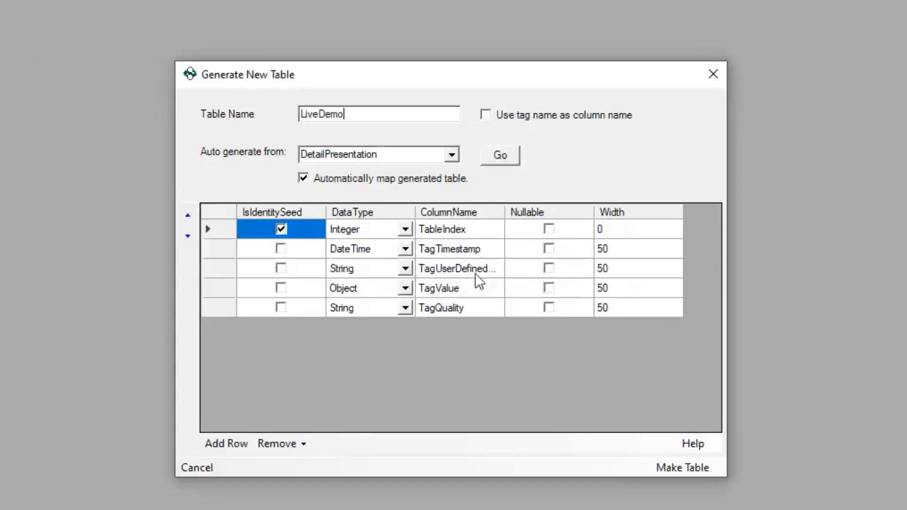
left_click(662, 274)
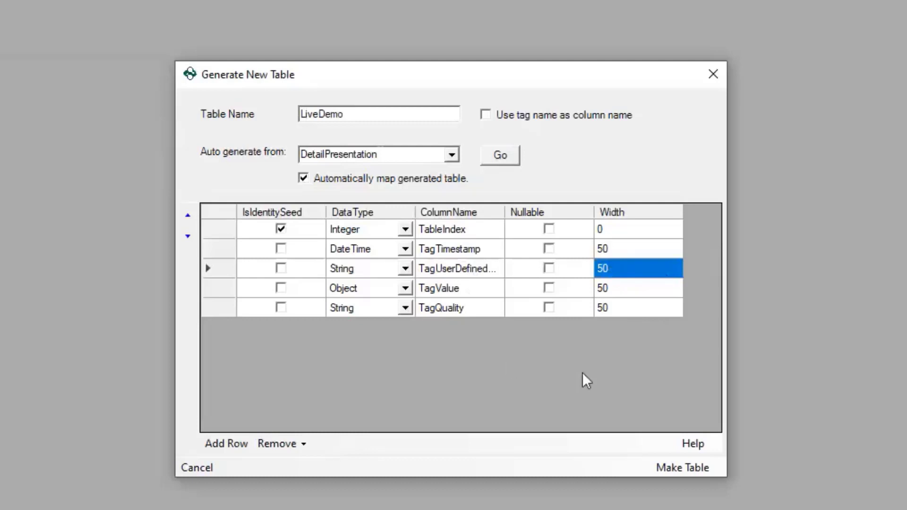
left_click(686, 468)
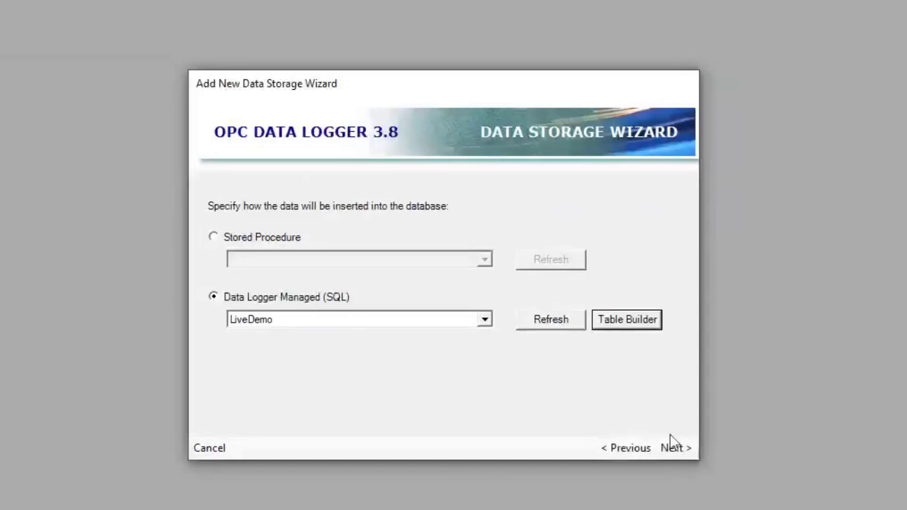
Proceed to the field mapping, review the TagTimestamp field options and validate the mapping of fields to item attributes.
left_click(673, 441)
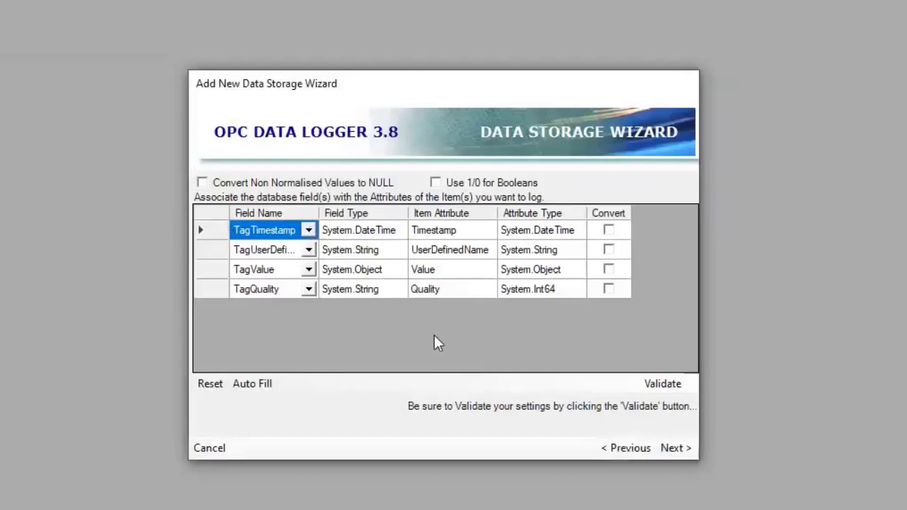
left_click(309, 230)
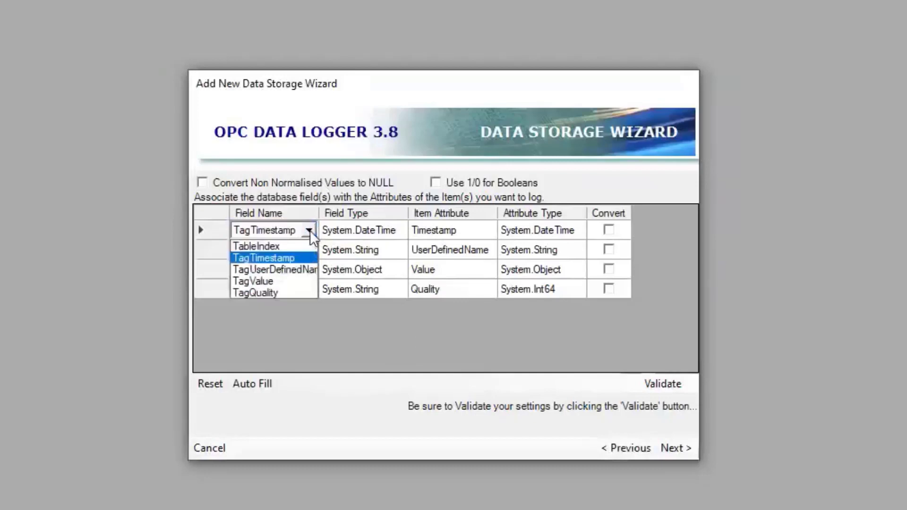
left_click(356, 331)
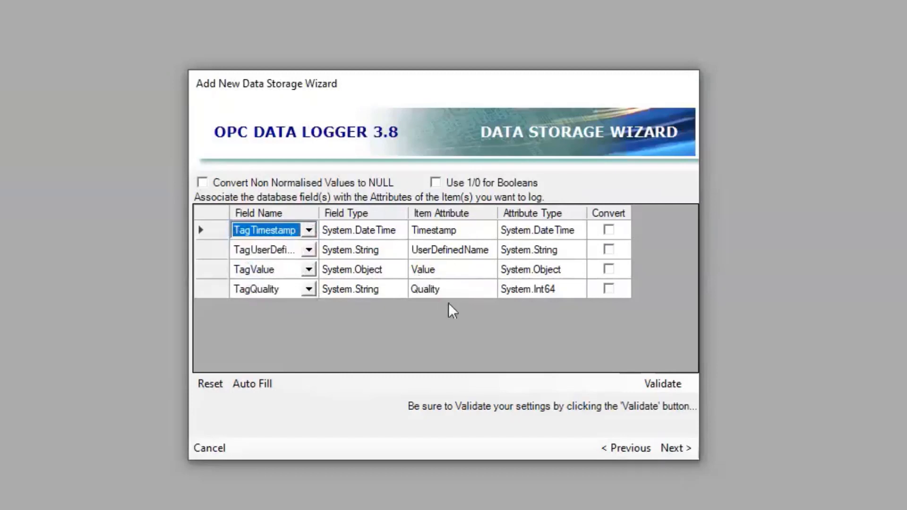
left_click(656, 382)
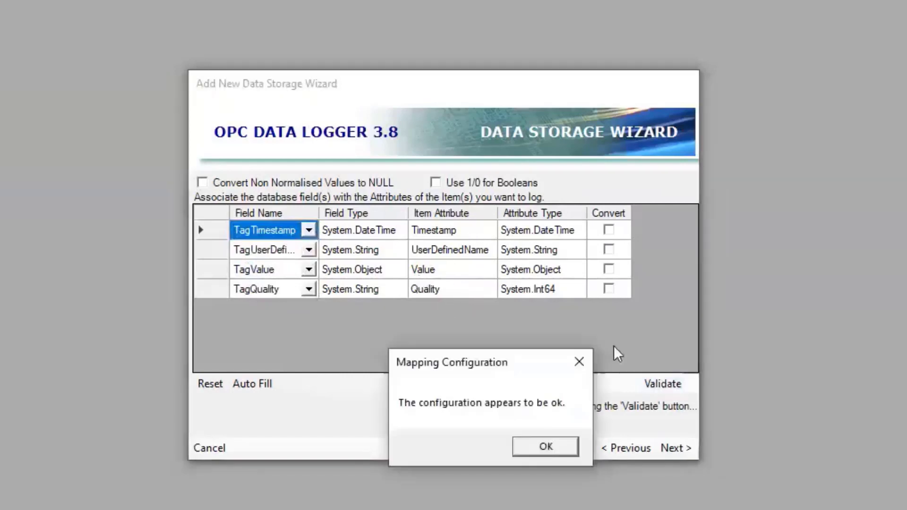
left_click(545, 448)
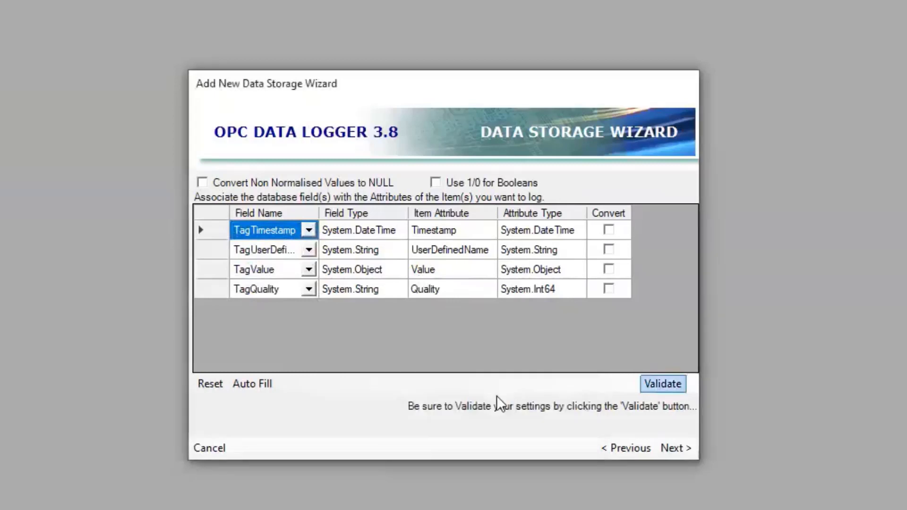
Finish adding the AzureSQL data storage and the TestTask logging task.
left_click(674, 446)
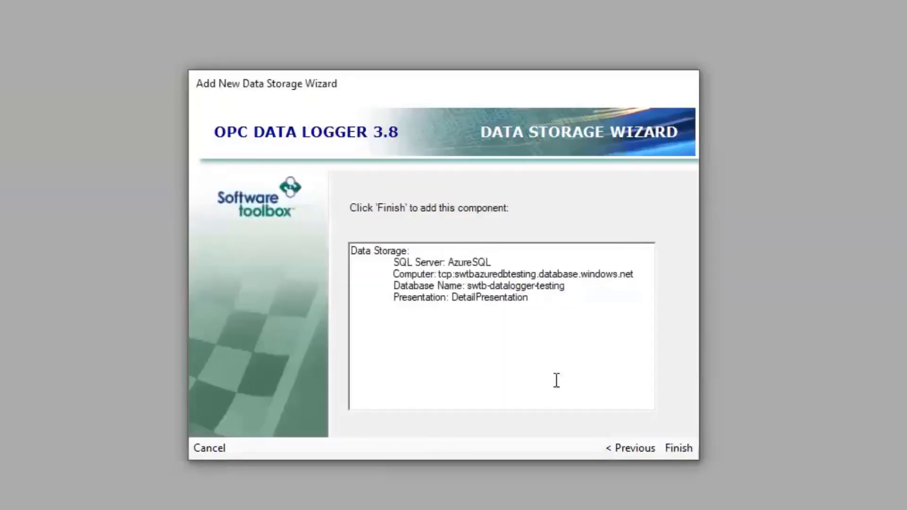
left_click(676, 446)
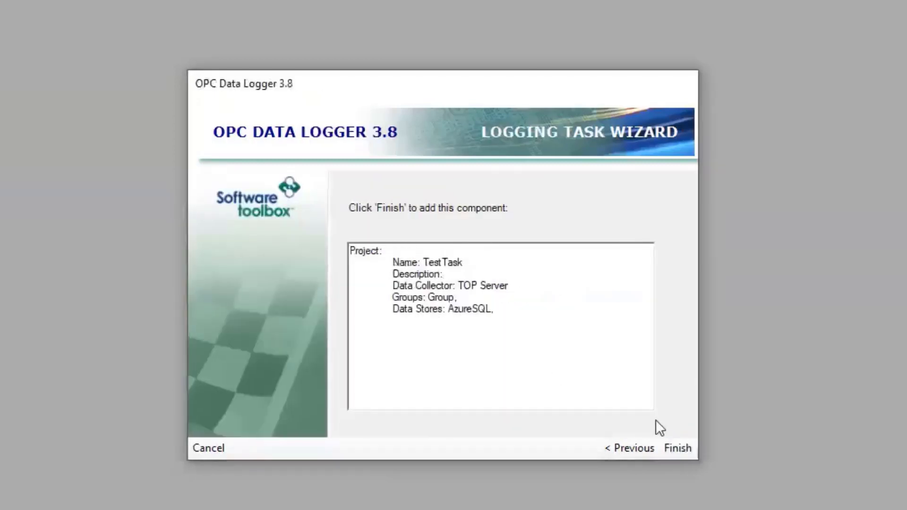
left_click(674, 445)
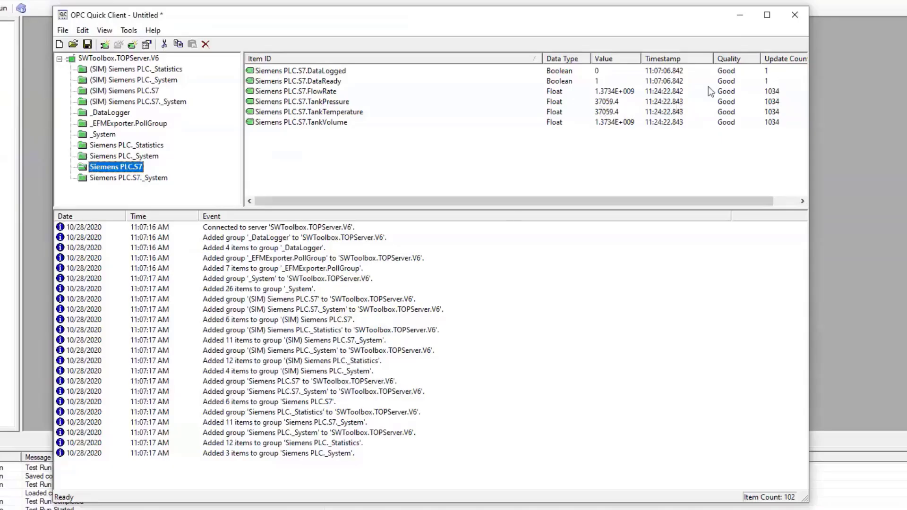
Minimize OPC Quick Client and start a test run in OPC Data Logger, acknowledging all confirmation items.
left_click(740, 14)
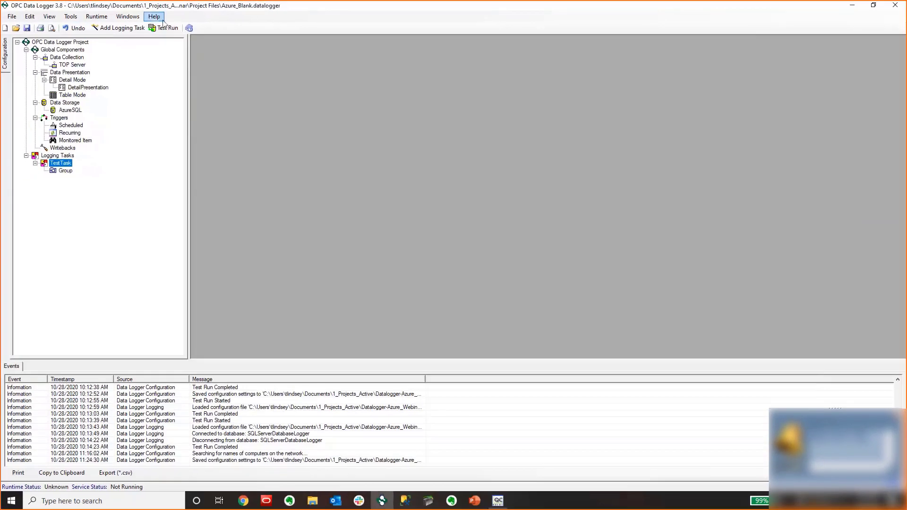
left_click(70, 17)
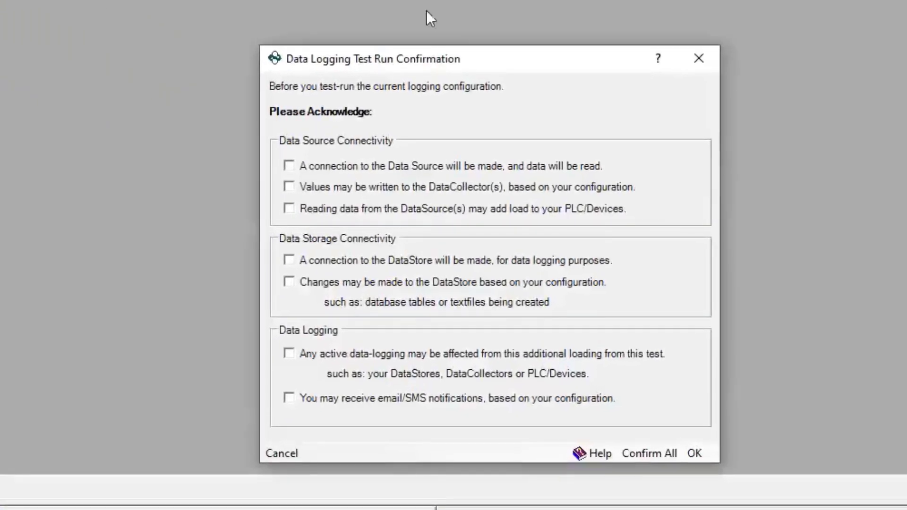
left_click_drag(440, 51, 426, 10)
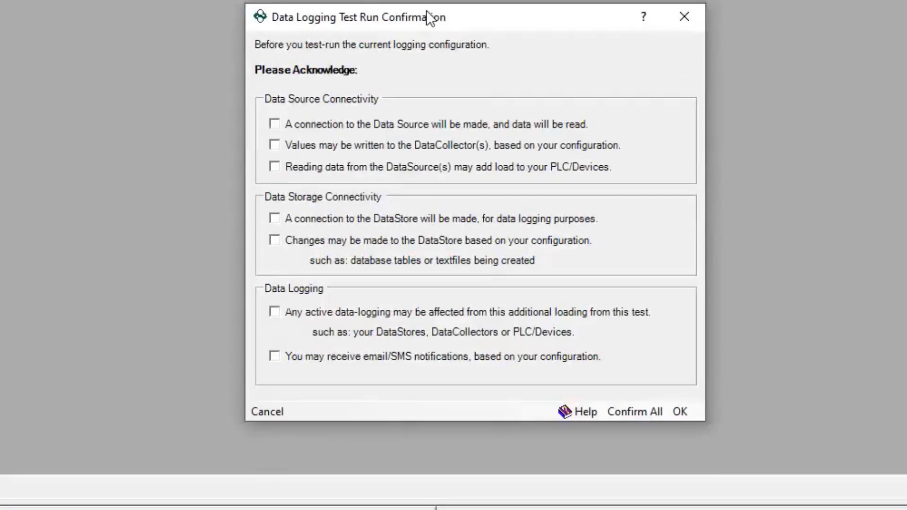
left_click(642, 418)
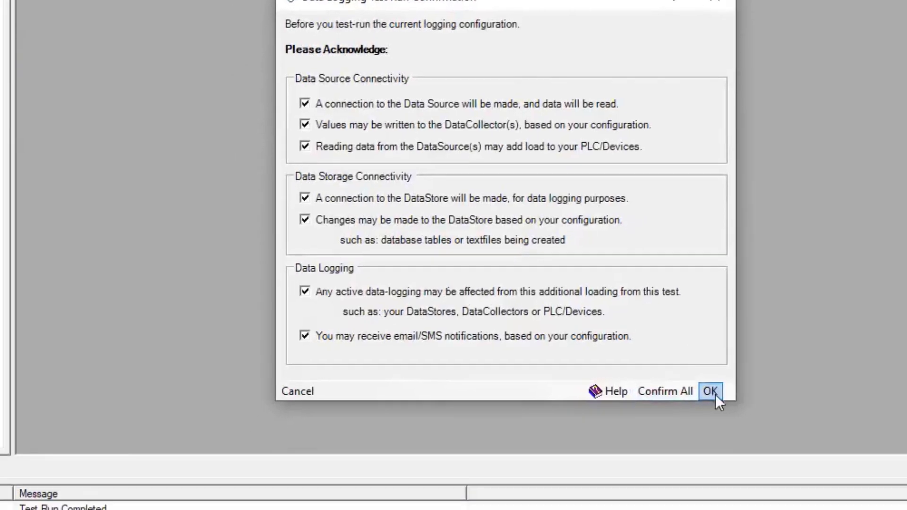
left_click(680, 412)
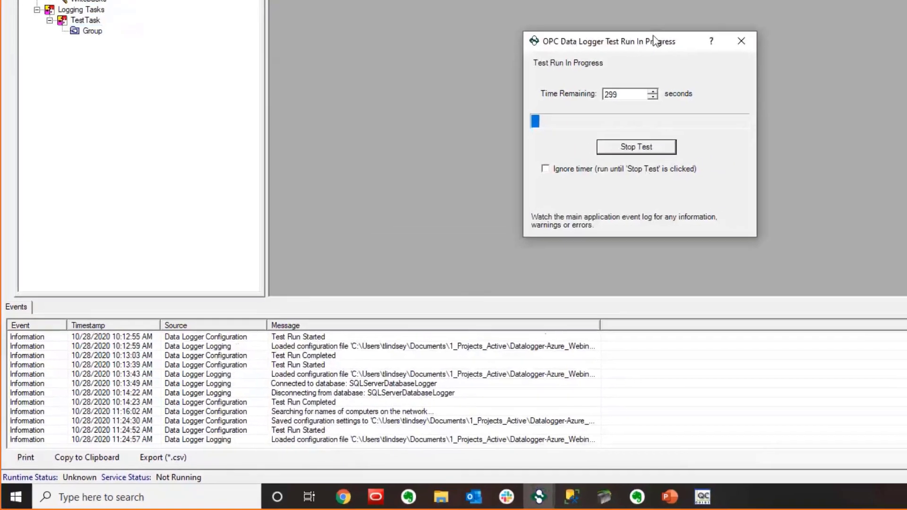
Check OPC Quick Client while the test run logs data, then return to OPC Data Logger and stop the test.
left_click_drag(653, 37, 656, 0)
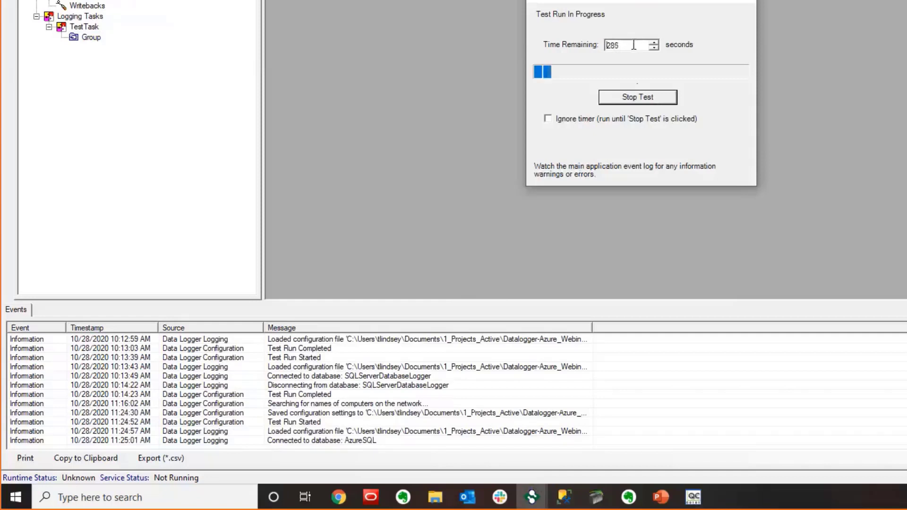
left_click(692, 497)
left_click(880, 36)
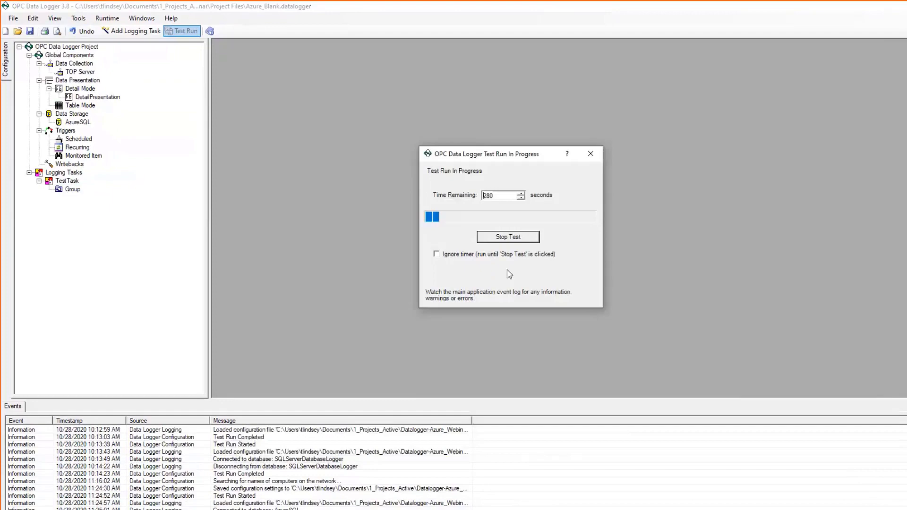
left_click(517, 236)
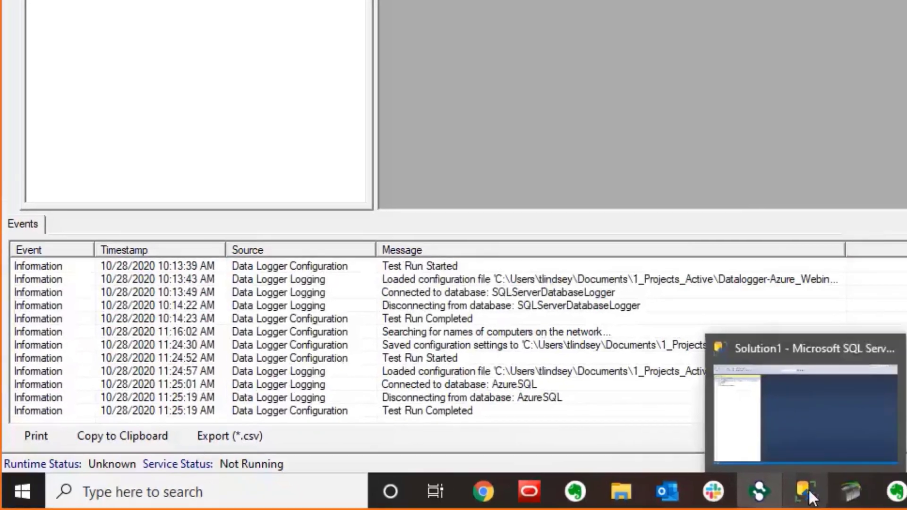
Switch to SQL Server Management Studio and list the tables of the swtb-datalogger-testing database.
left_click(871, 489)
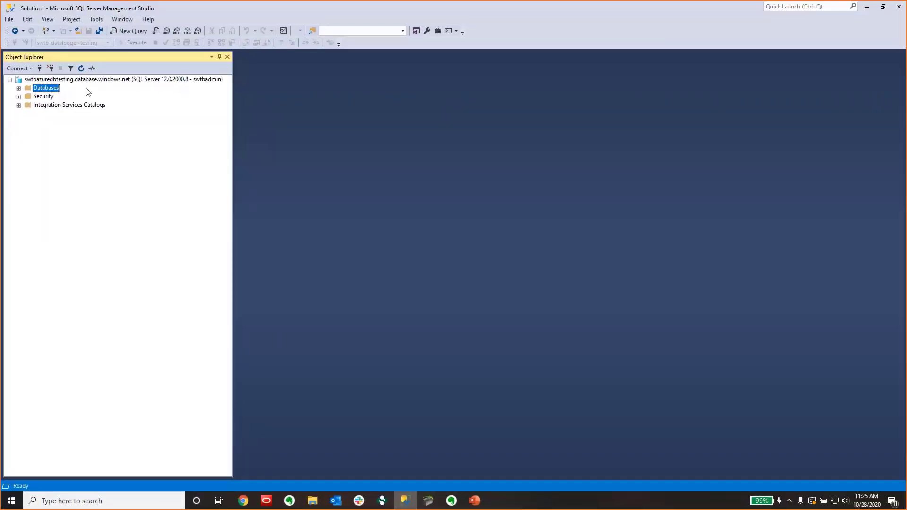
left_click(19, 88)
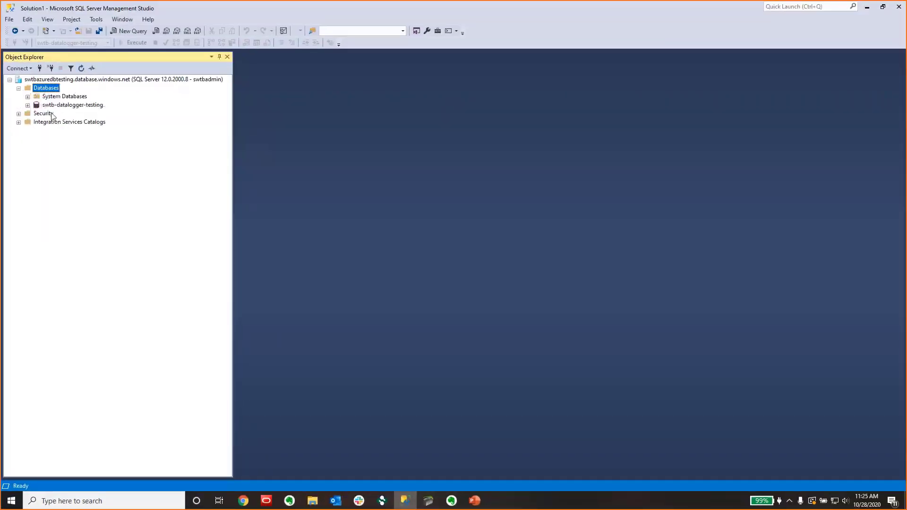
left_click(28, 105)
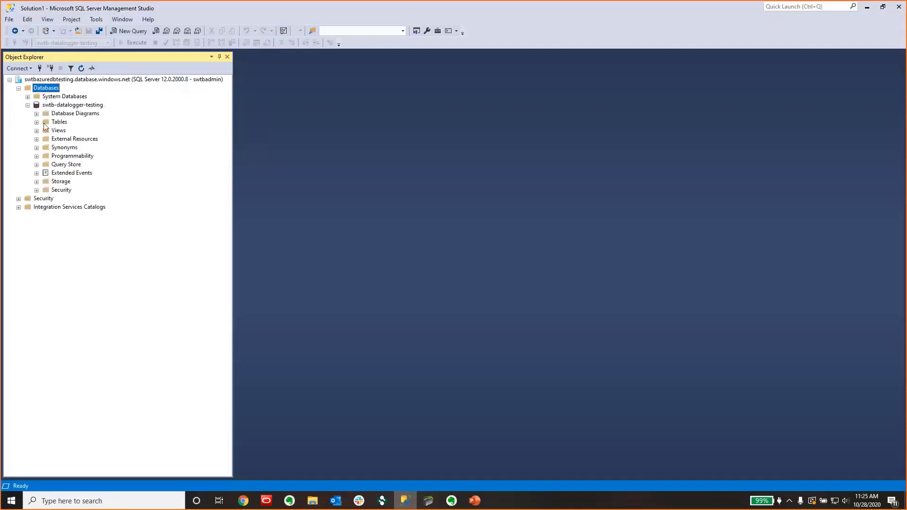
left_click(36, 123)
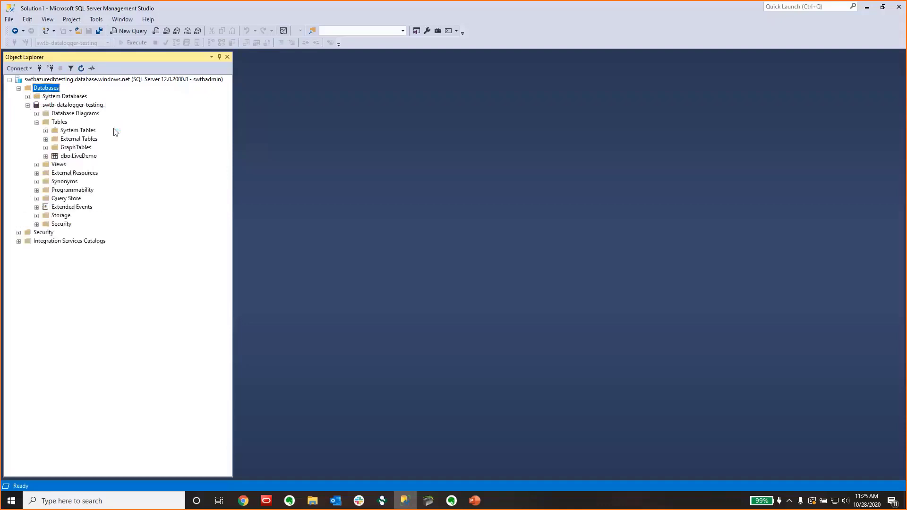
Query the top 1000 rows of the dbo.LiveDemo table and look through the logged tag names, timestamps, values and qualities.
left_click(90, 156)
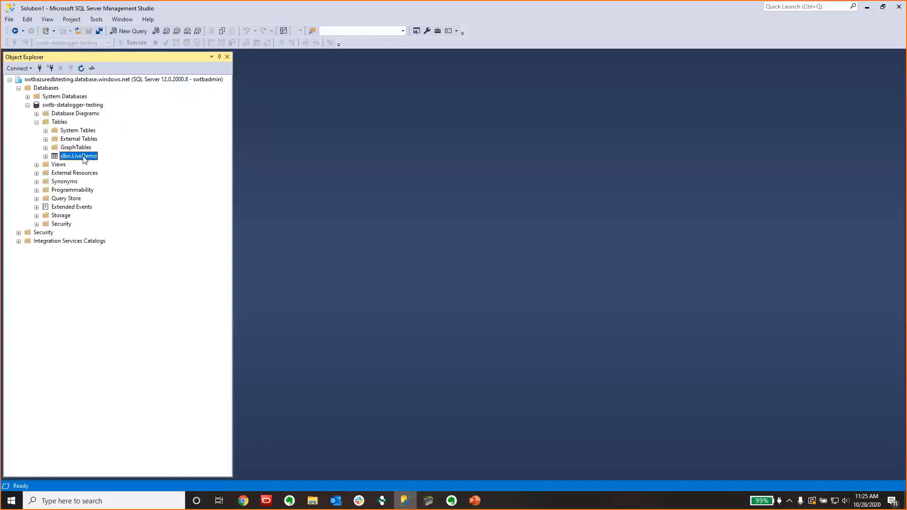
right_click(83, 157)
left_click(124, 183)
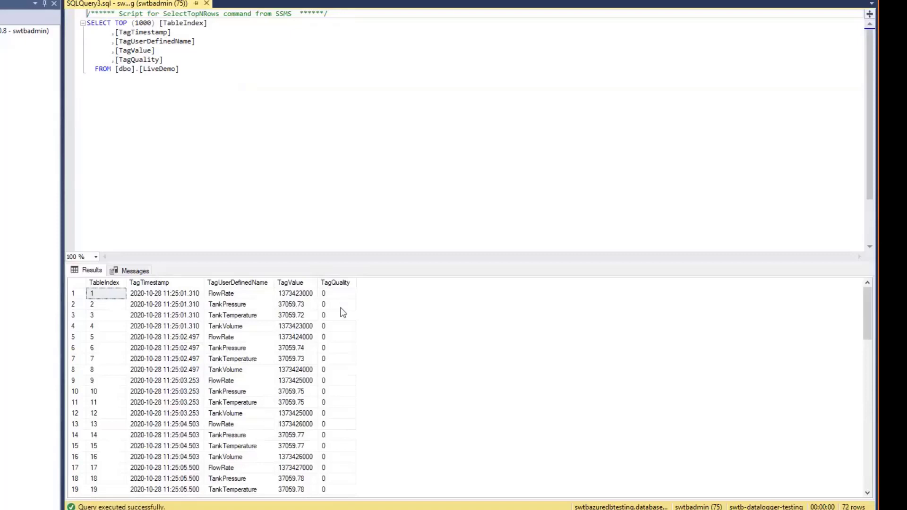
scroll(342, 313, "down", 18)
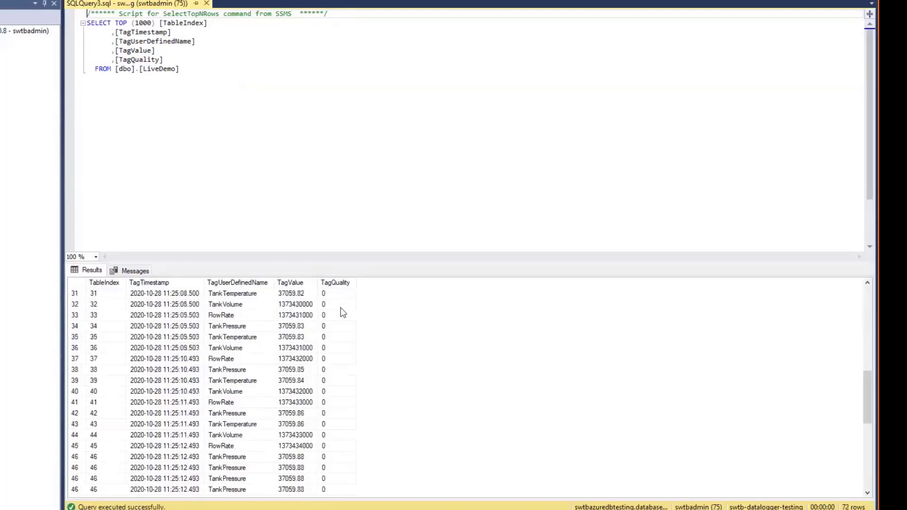
scroll(343, 313, "up", 18)
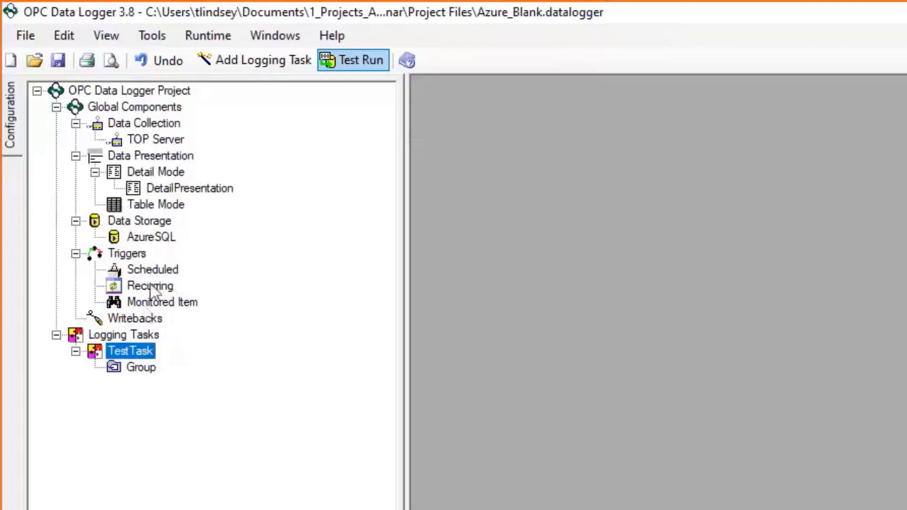
Switch to OPC Data Logger, add a scheduled trigger and bring up the properties of its OPC Data Logger Trigger_01.job.
left_click(153, 271)
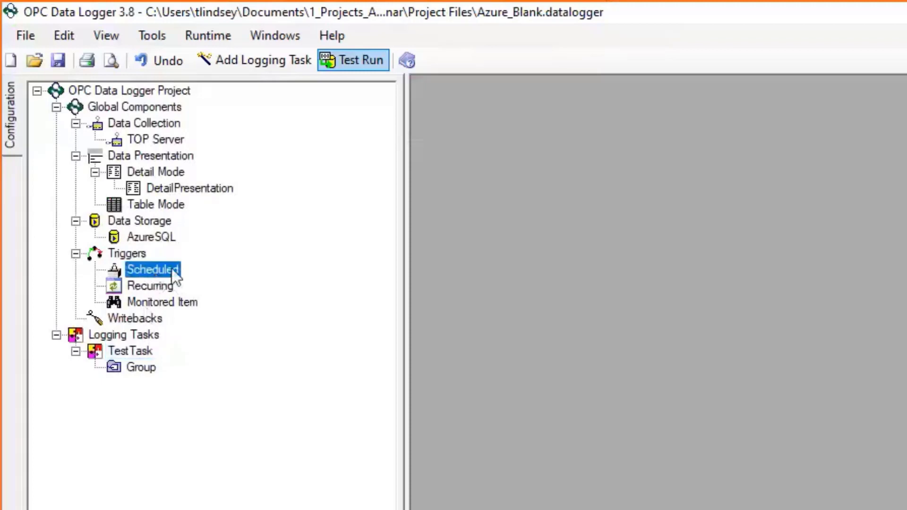
right_click(154, 268)
left_click(206, 274)
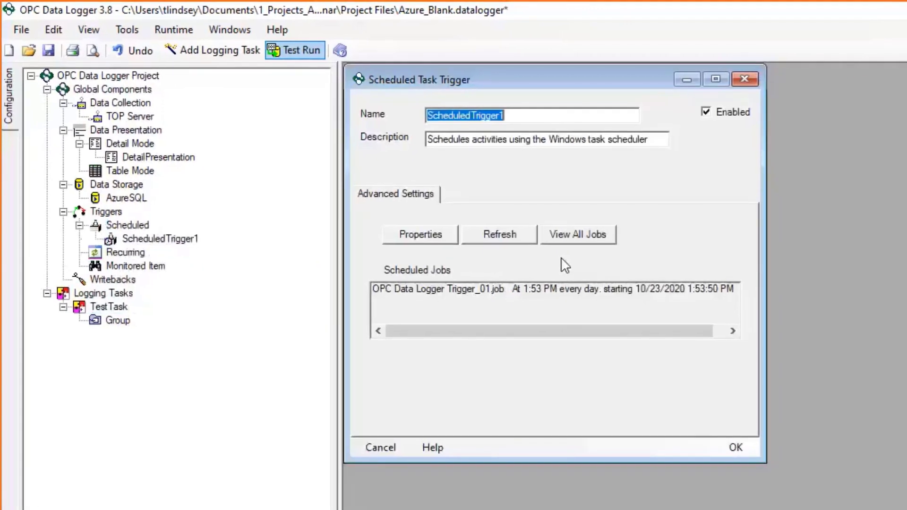
left_click_drag(514, 76, 672, 93)
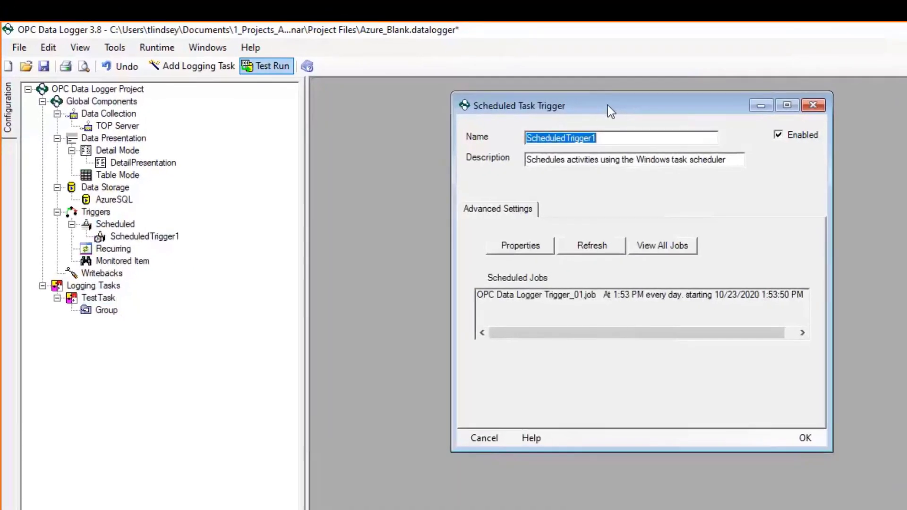
left_click(546, 295)
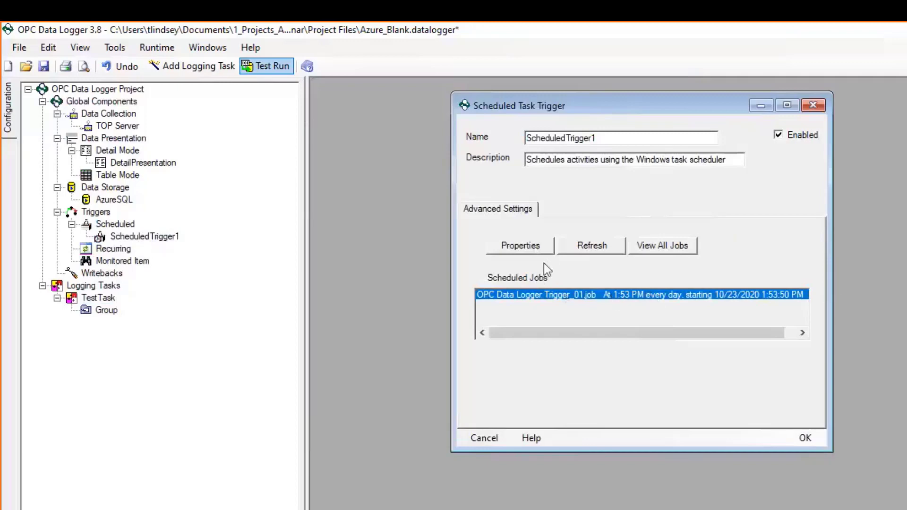
left_click(529, 248)
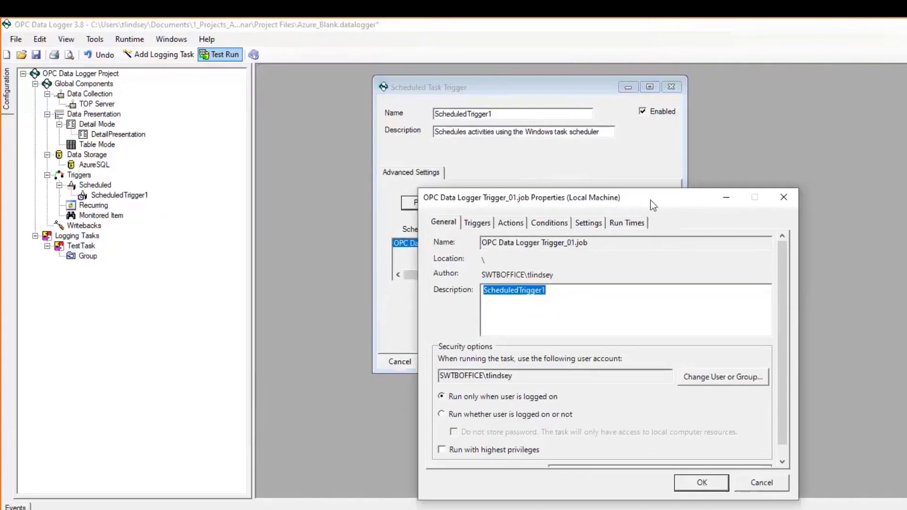
left_click_drag(650, 201, 715, 88)
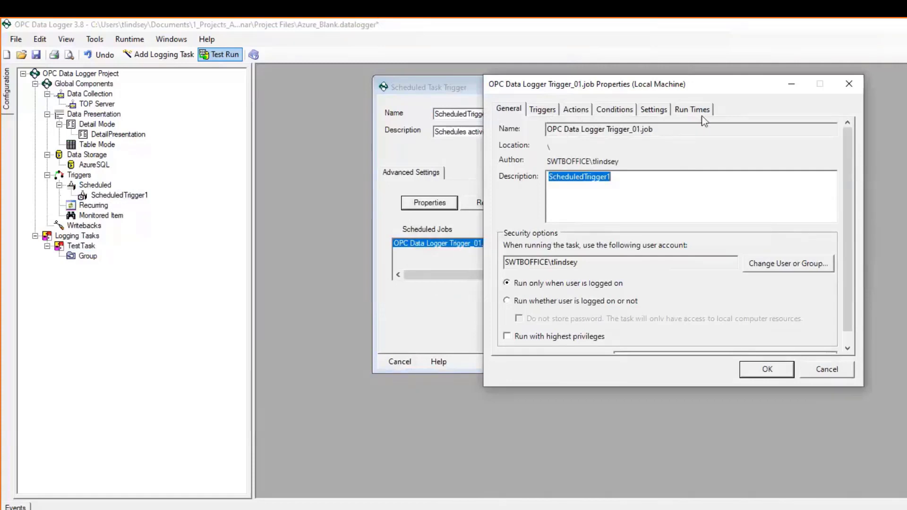
Review the job's daily trigger and its schedule settings, widening the trigger column, and close all dialogs without changes.
left_click(548, 109)
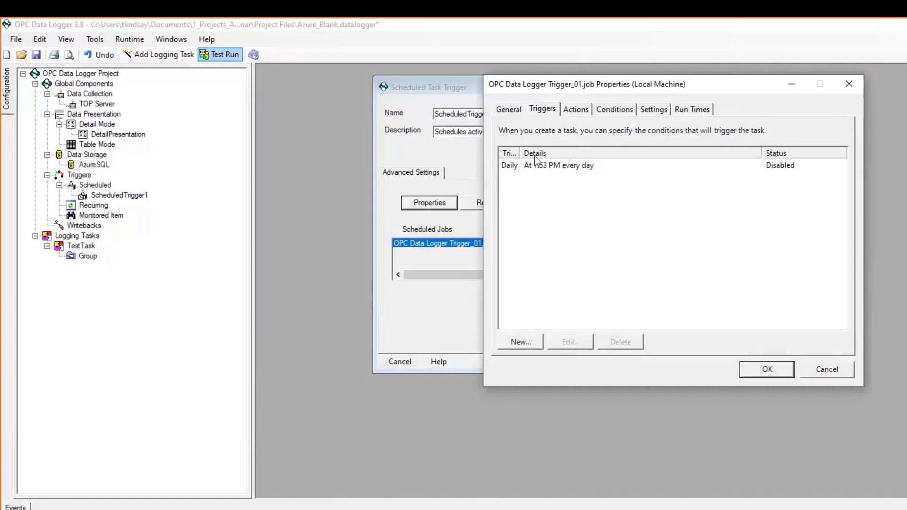
left_click_drag(519, 152, 548, 152)
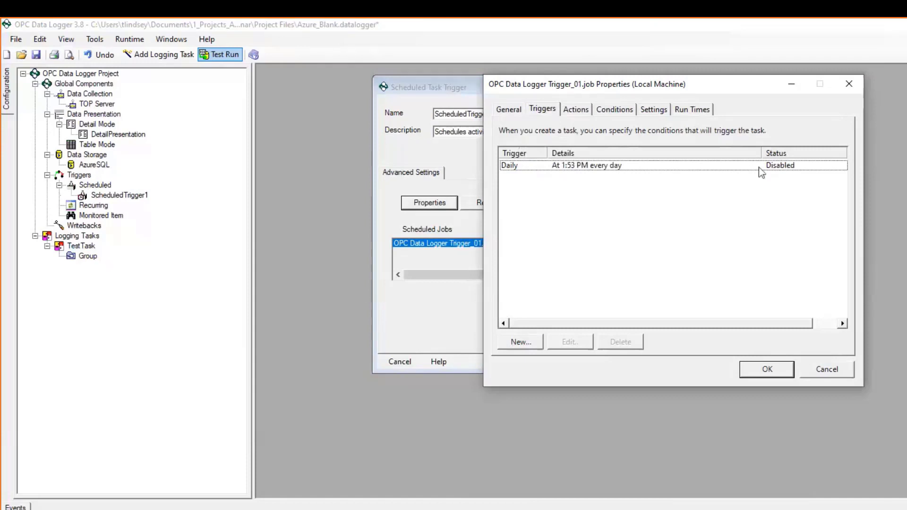
left_click(618, 167)
double_click(686, 172)
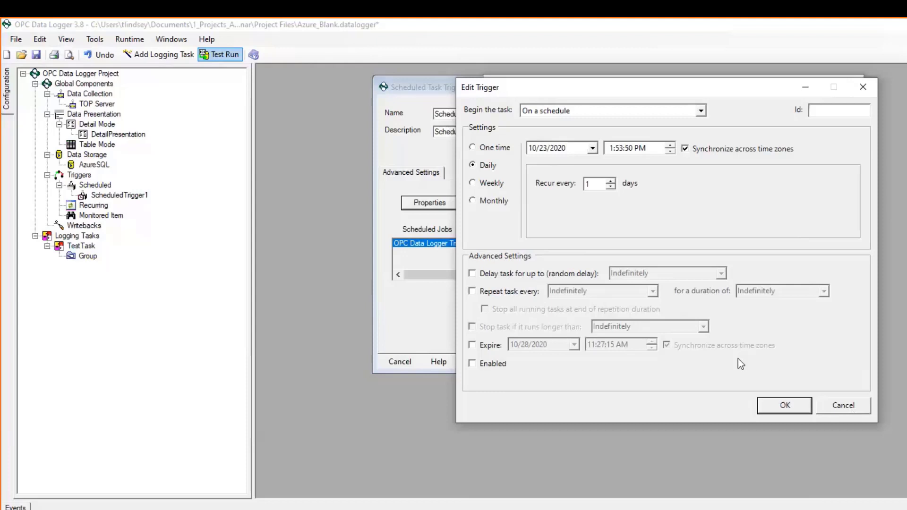
left_click(839, 406)
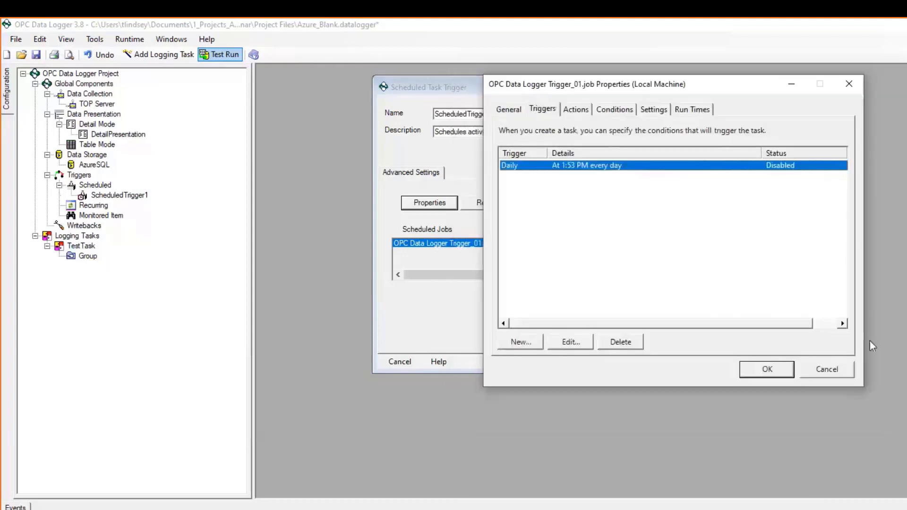
left_click(831, 373)
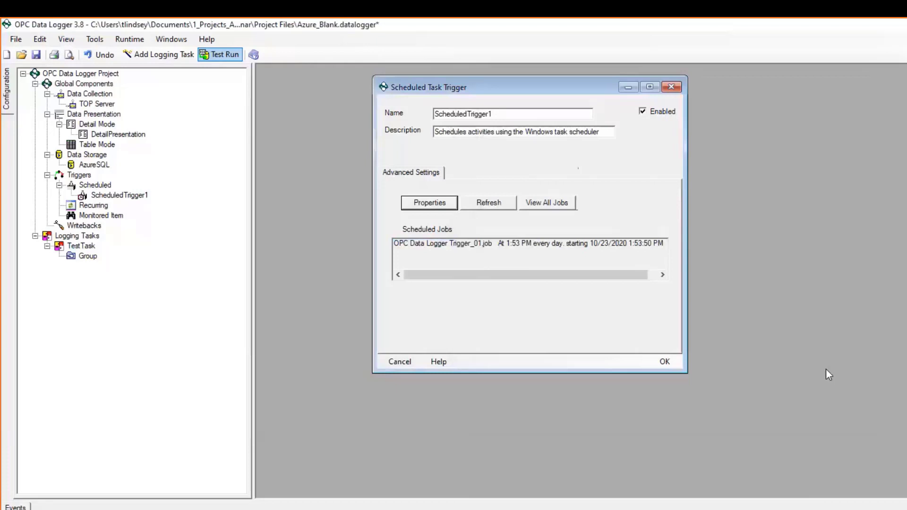
left_click(399, 361)
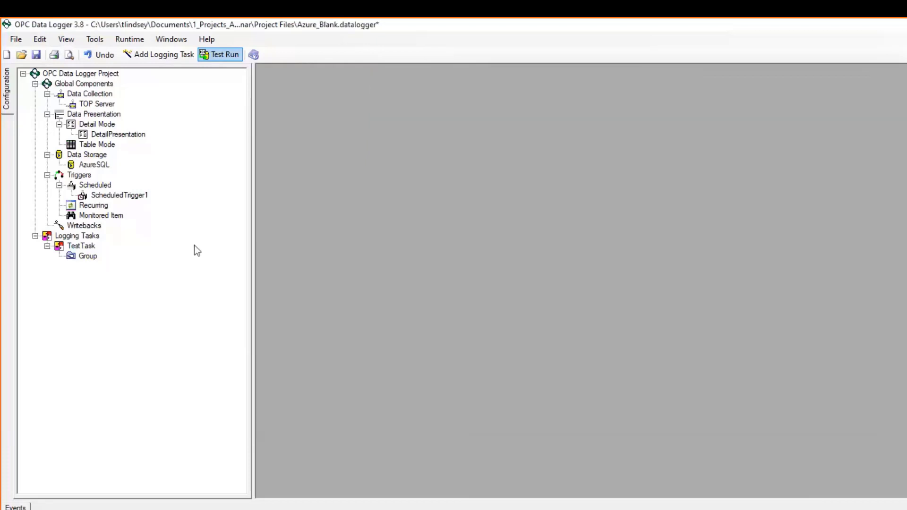
Add a recurring trigger, examine its frequency and available time units, and cancel out of its properties.
left_click(94, 206)
right_click(94, 206)
left_click(103, 211)
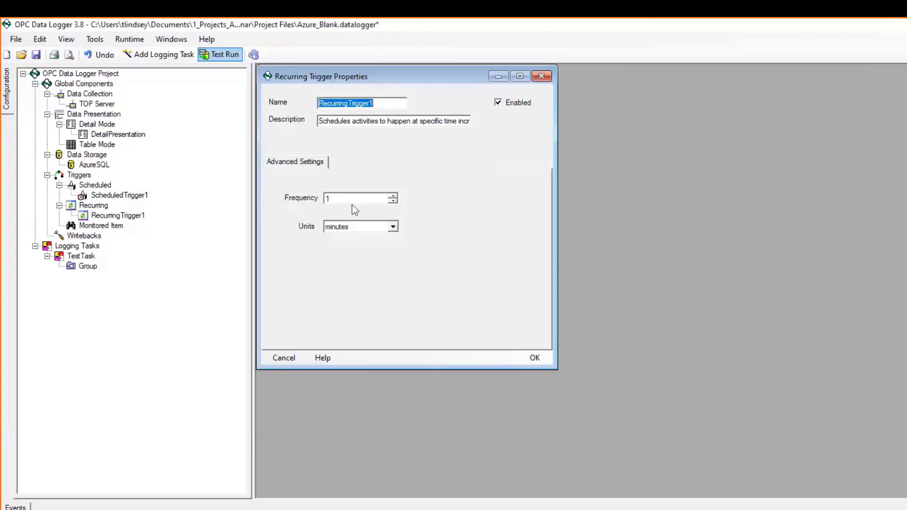
left_click(395, 227)
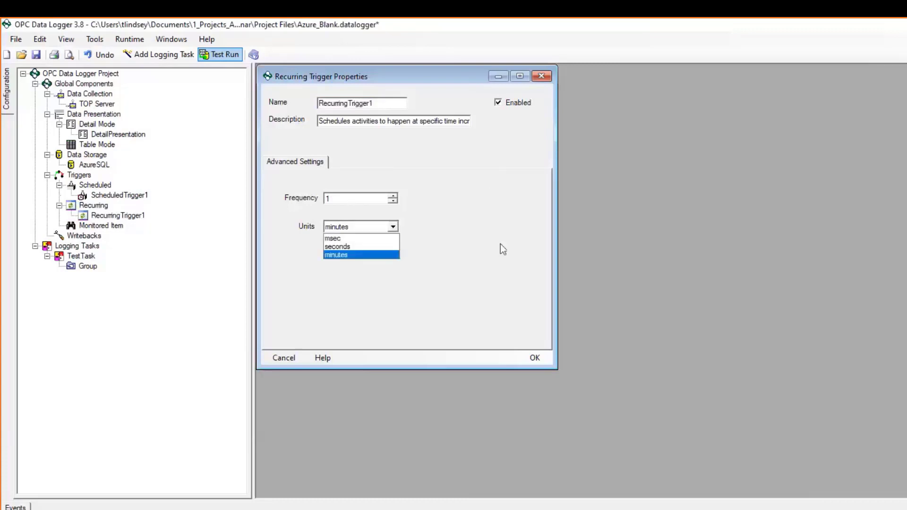
left_click(500, 244)
left_click(393, 226)
left_click(444, 234)
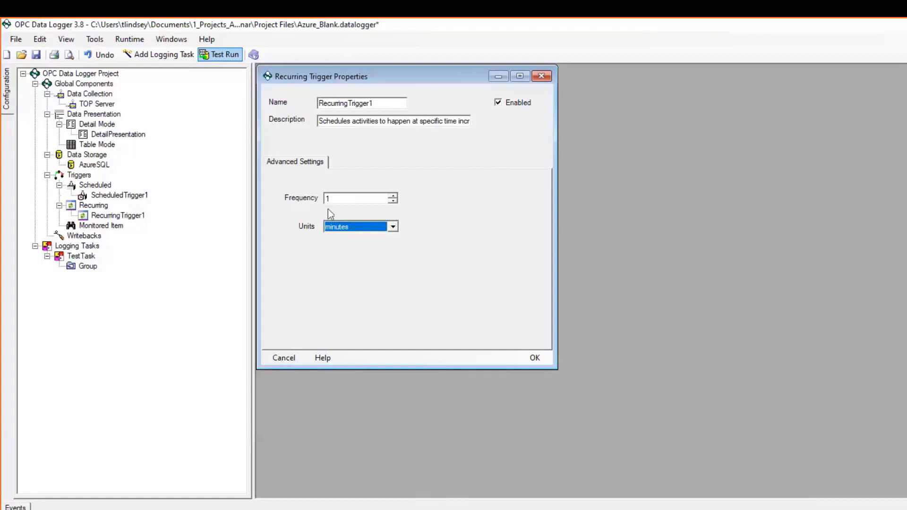
left_click(285, 361)
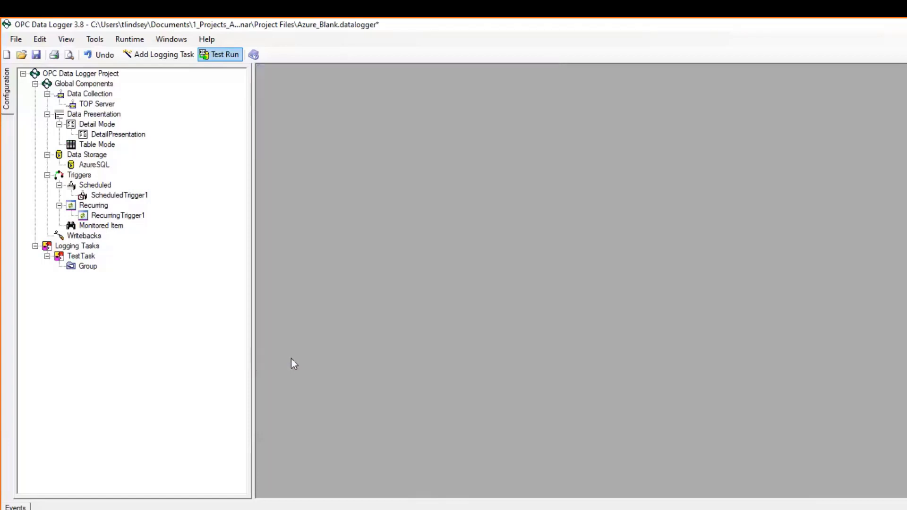
Remove RecurringTrigger1 and ScheduledTrigger1 from the project, confirming both deletions.
right_click(114, 216)
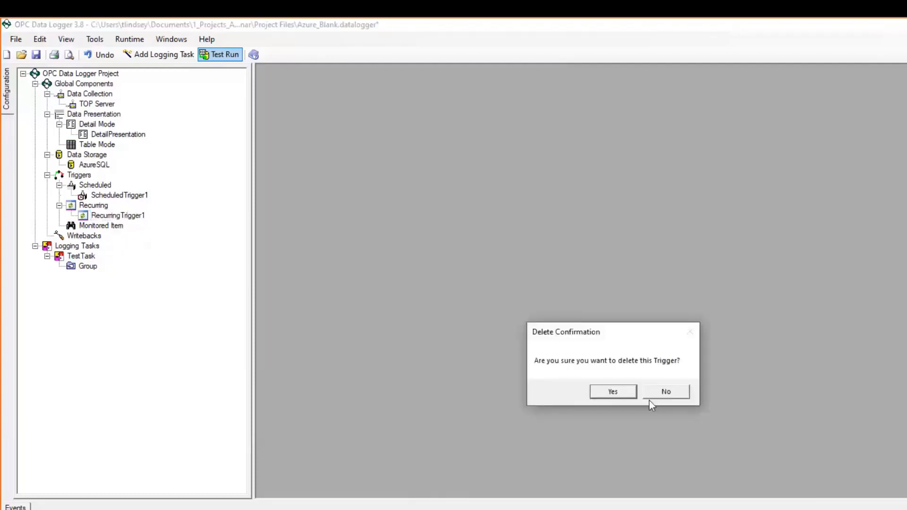
left_click(609, 390)
left_click(125, 195)
right_click(129, 195)
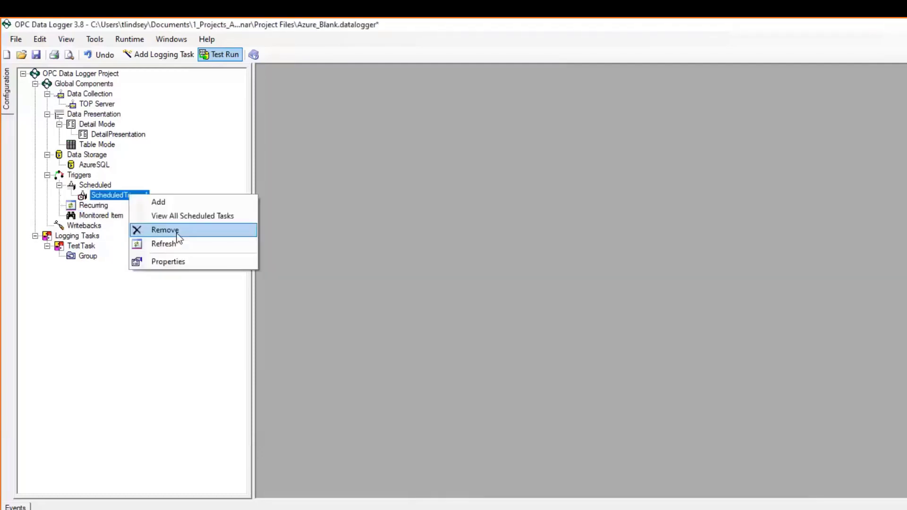
left_click(162, 228)
left_click(609, 391)
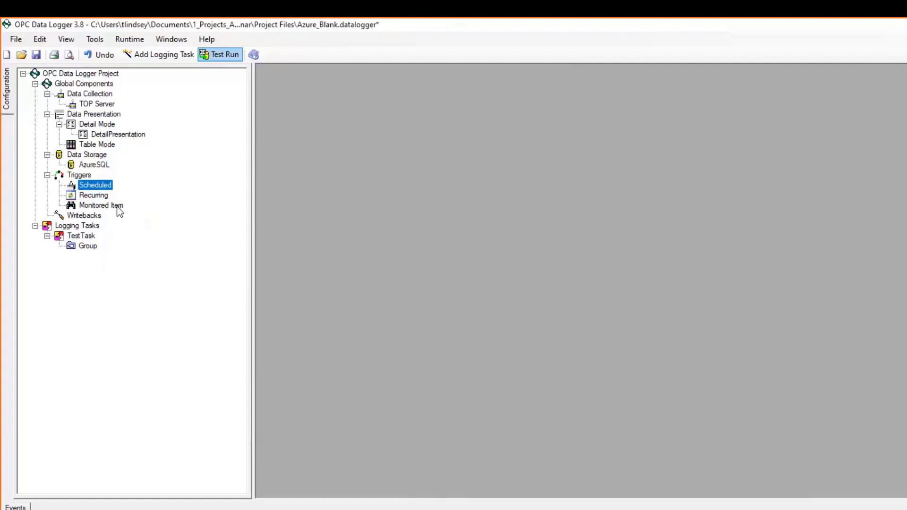
Add a monitored item trigger that watches the DataReady tag of Siemens PLC.S7 through the TOP Server data collector.
left_click(119, 208)
right_click(118, 208)
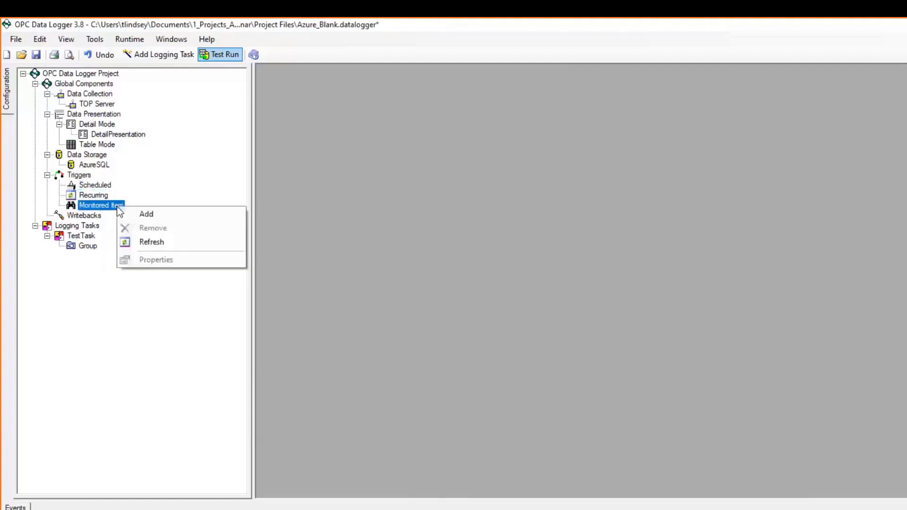
left_click(152, 214)
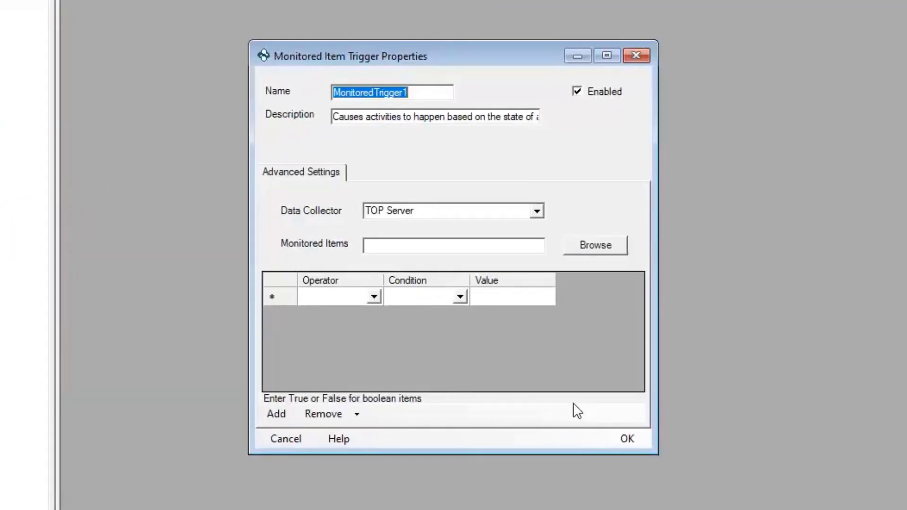
left_click(584, 245)
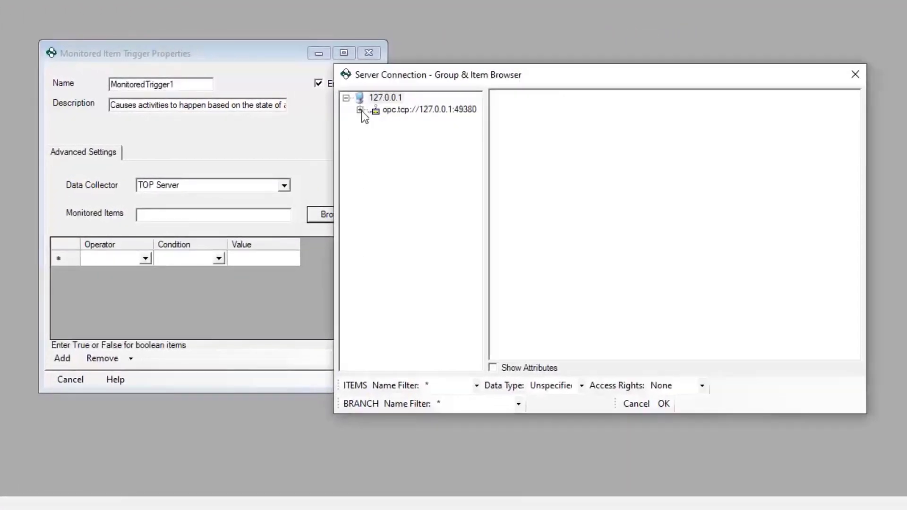
left_click(360, 110)
left_click(392, 268)
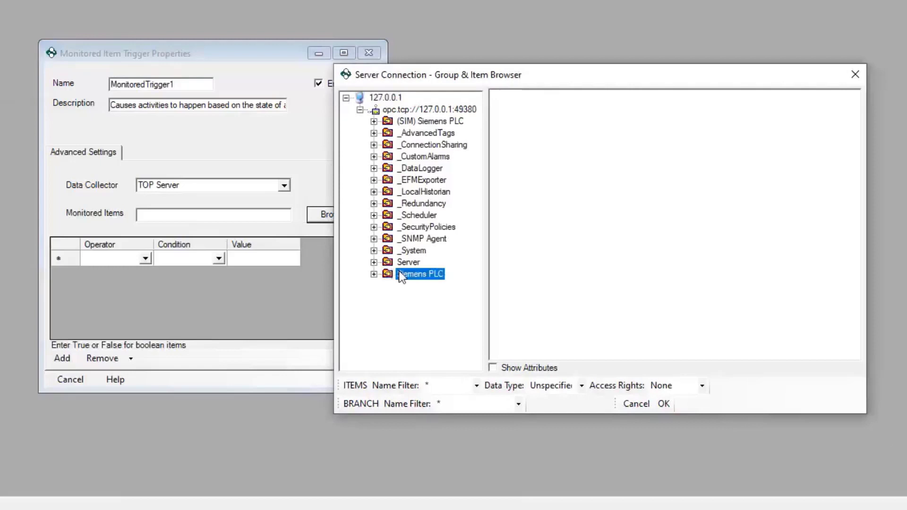
left_click(374, 274)
left_click(396, 309)
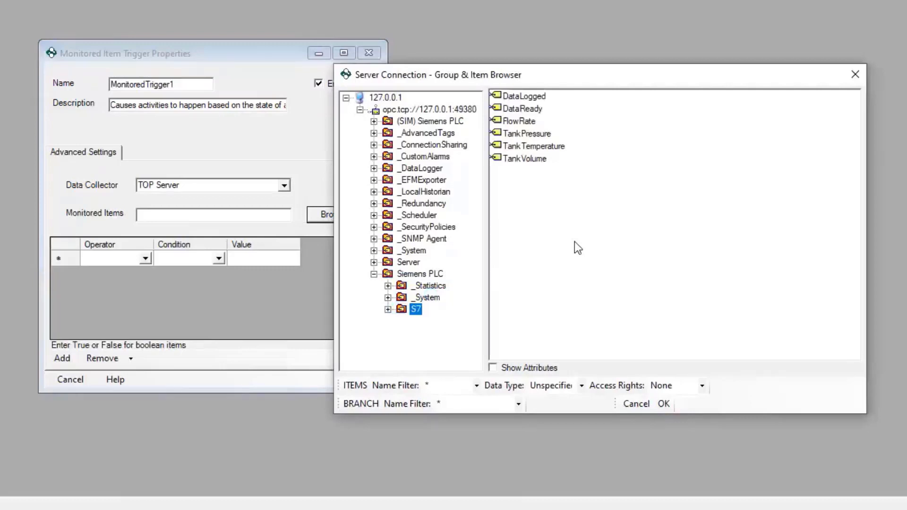
left_click(532, 112)
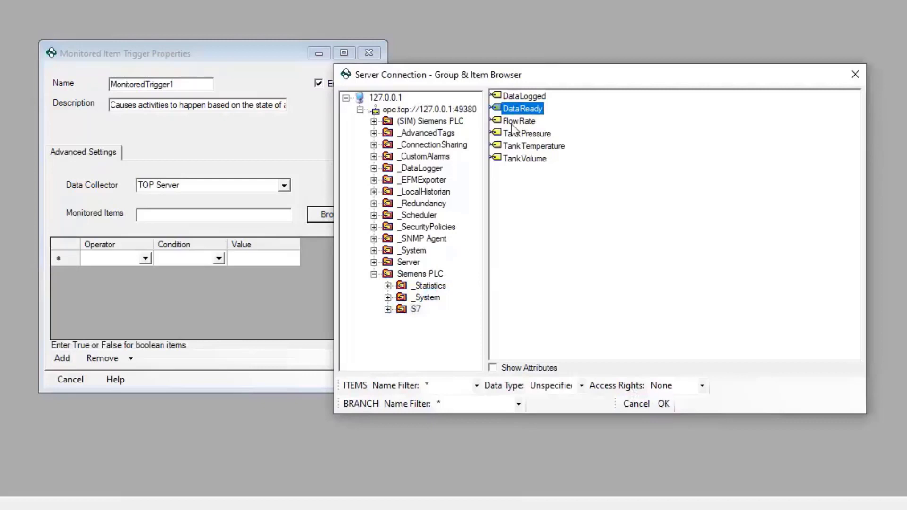
double_click(519, 109)
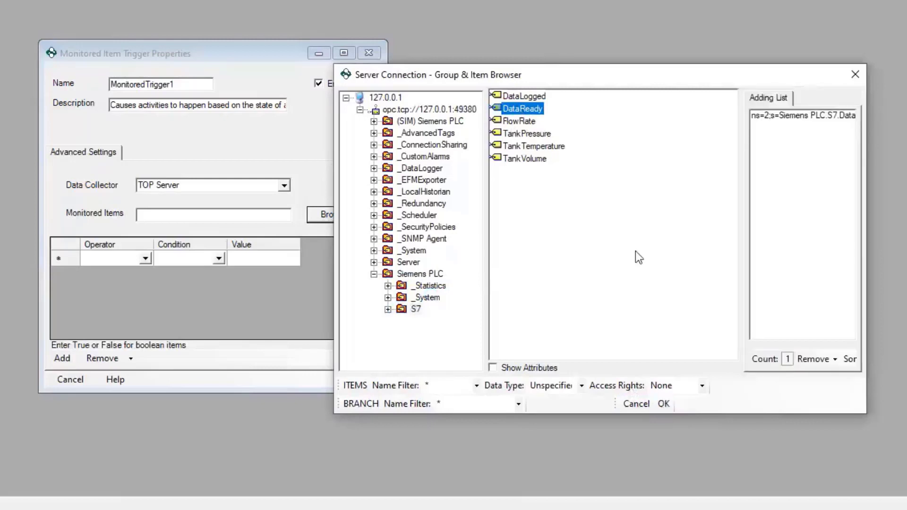
left_click(663, 405)
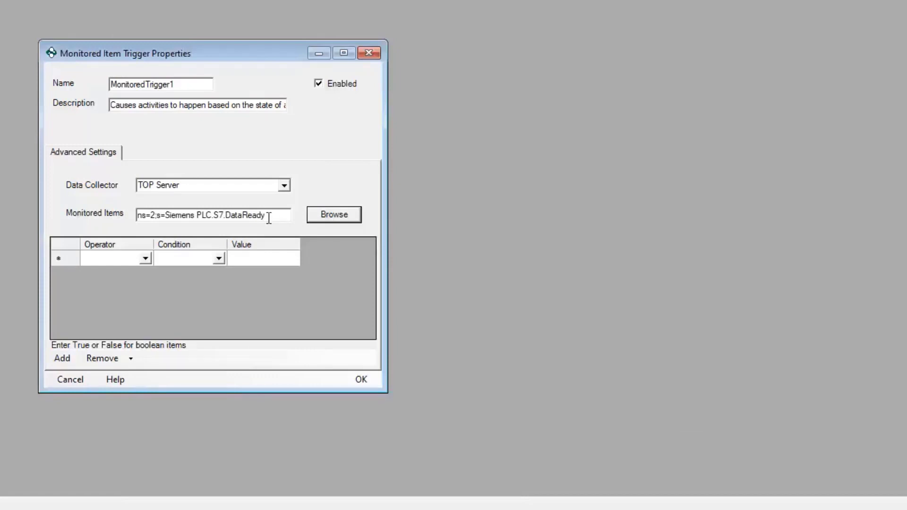
Define the trigger condition with operator None, condition Equals and value true.
left_click(101, 261)
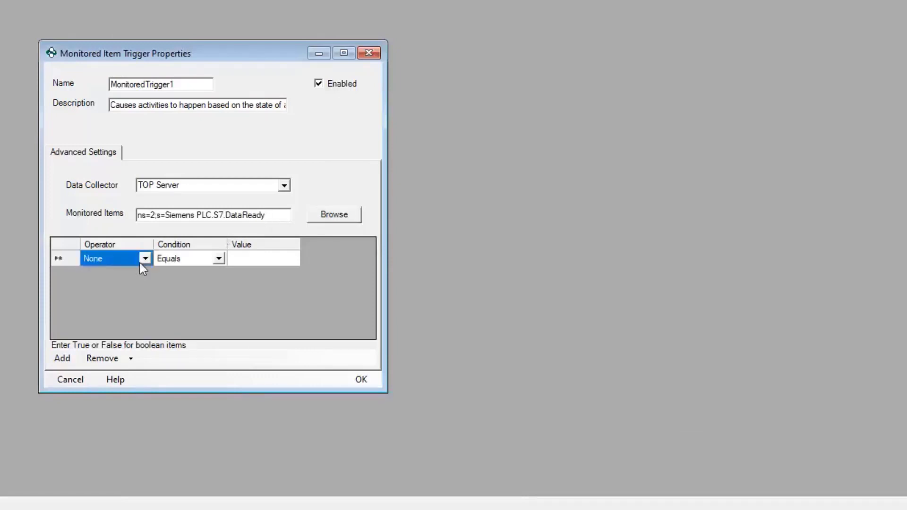
left_click(144, 259)
left_click(144, 257)
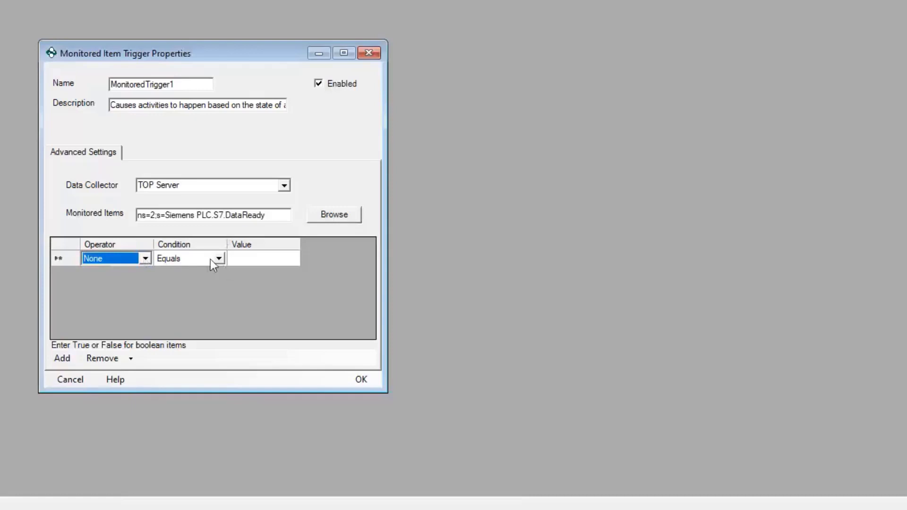
left_click(257, 259)
type("true")
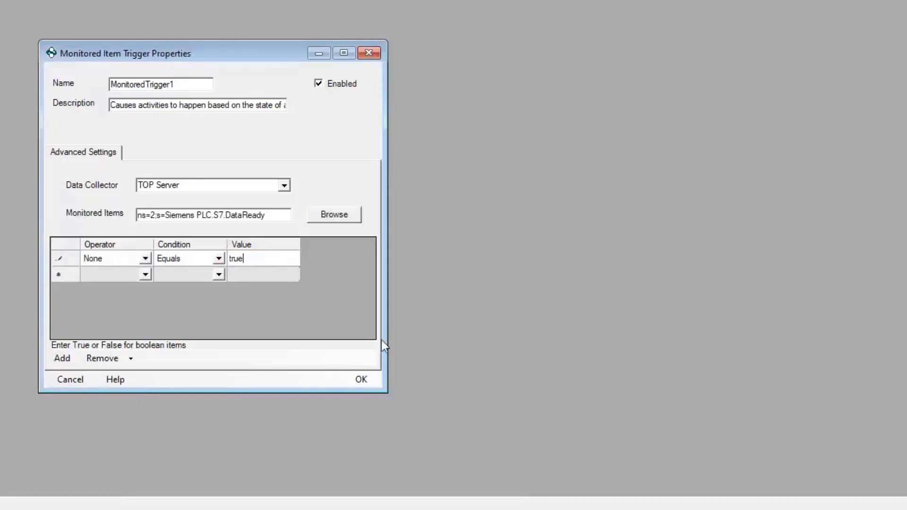
Name the monitored item trigger DataReadyTrigger and save its properties.
double_click(174, 84)
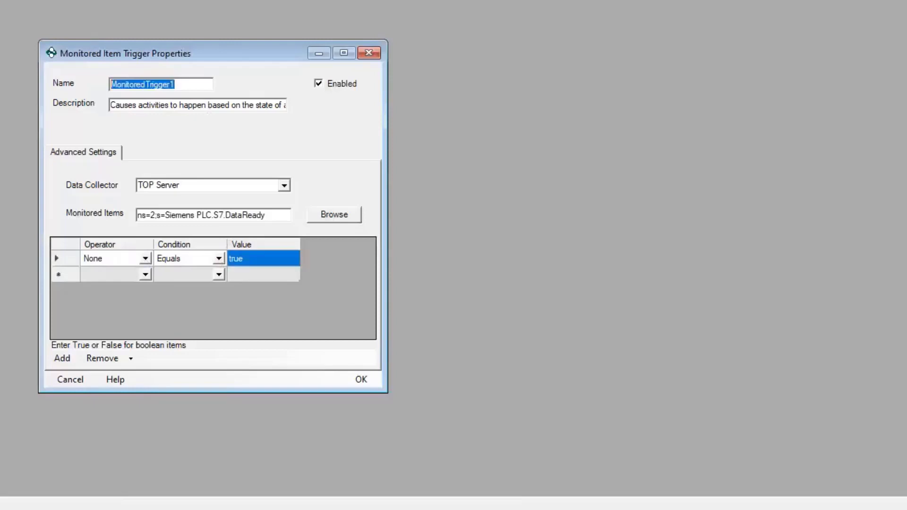
type("DataReady")
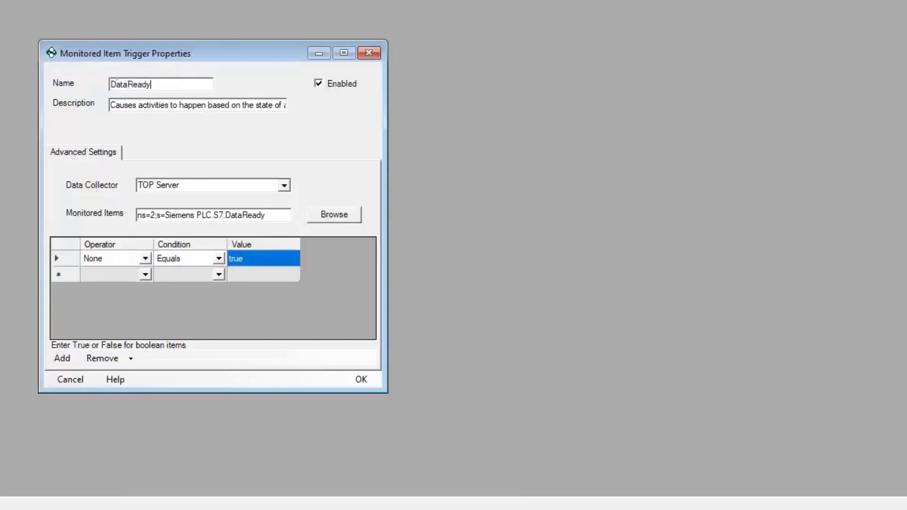
type("Trigger")
left_click(360, 379)
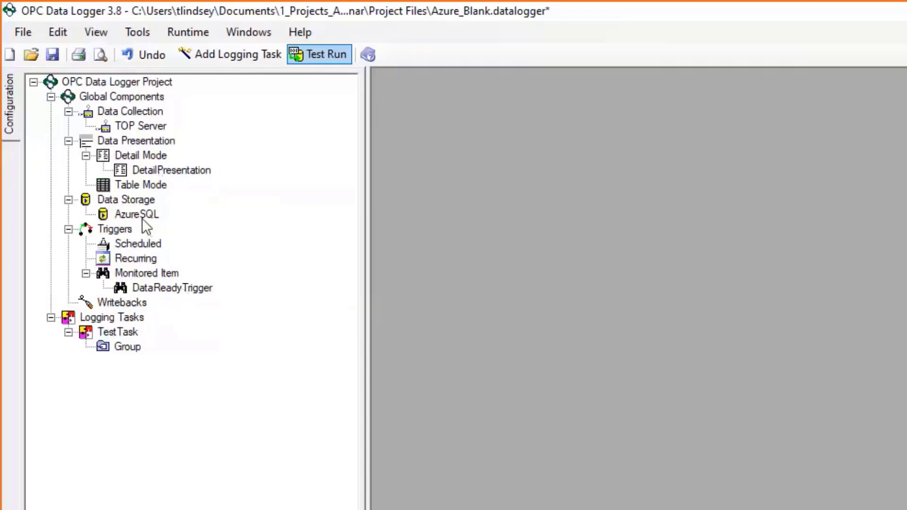
Add a new writeback to the project's global components and move its properties window clear of the project tree.
left_click(137, 304)
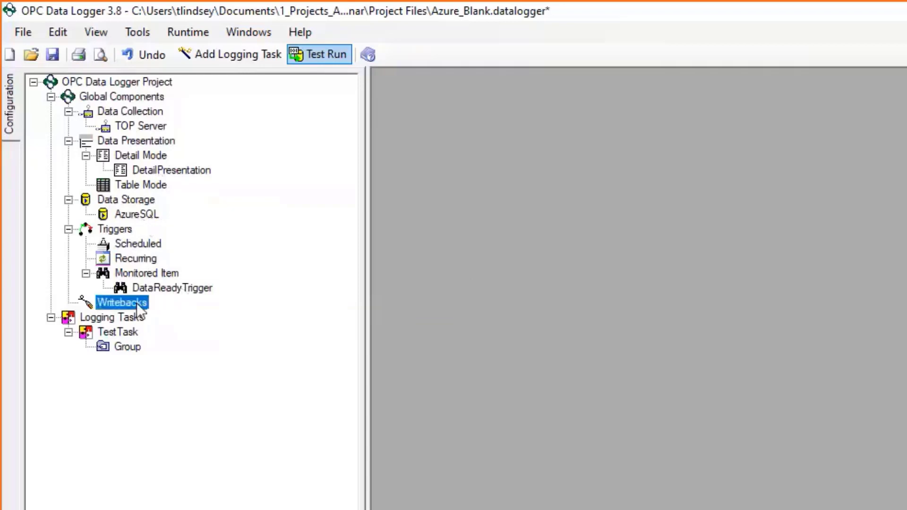
right_click(135, 307)
left_click(194, 315)
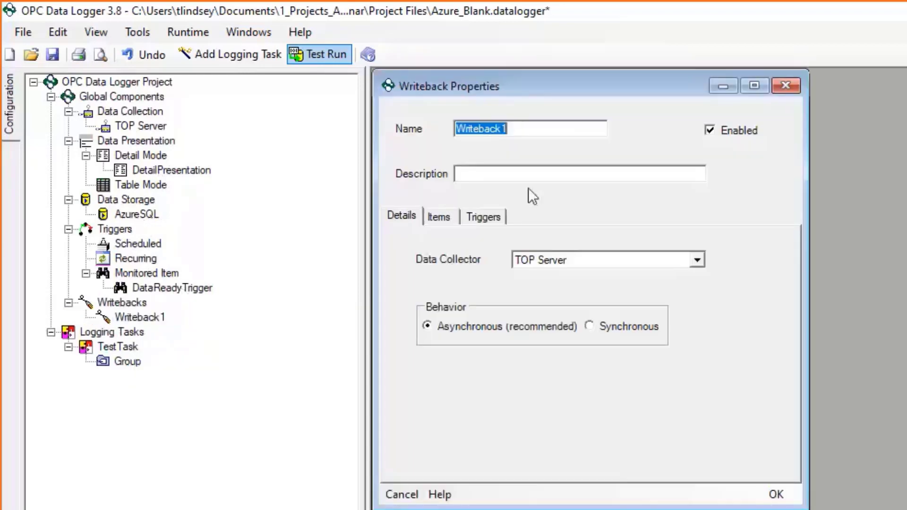
left_click_drag(561, 89, 756, 143)
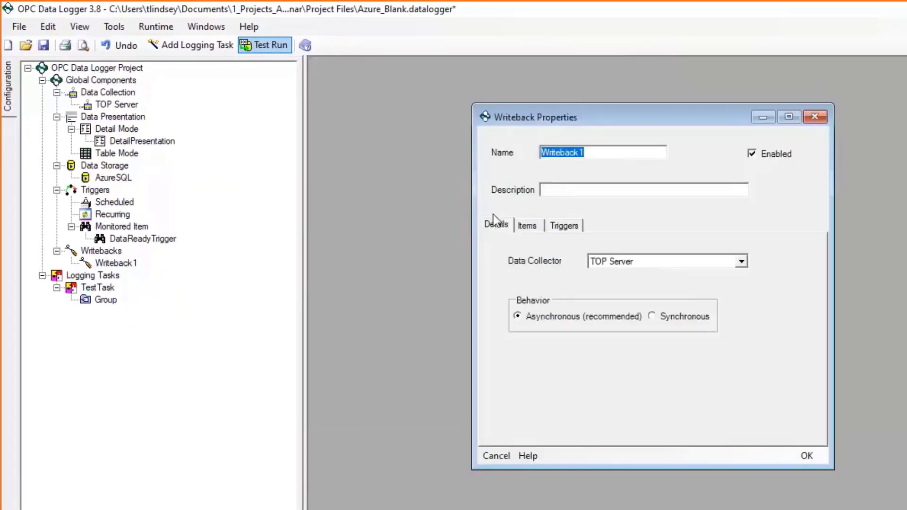
Browse the server for the writeback's item and add the DataLogged tag of Siemens PLC.S7.
left_click(535, 225)
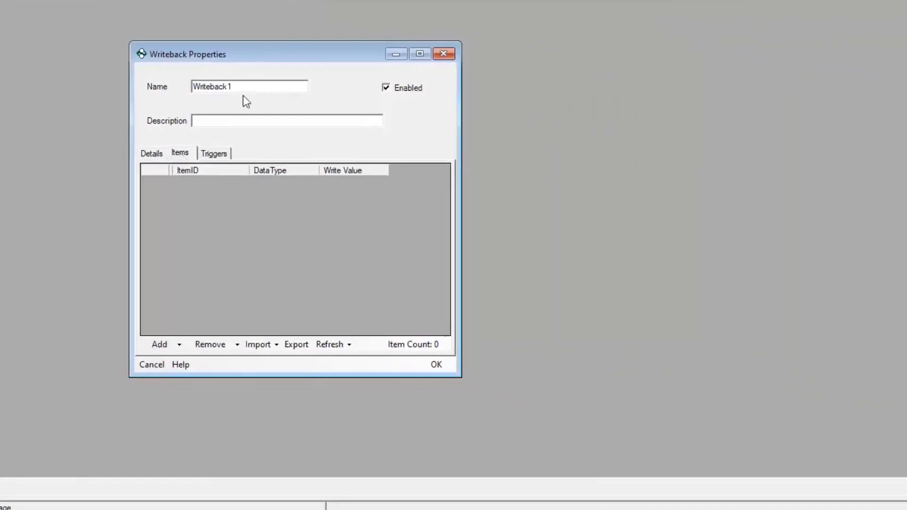
left_click(179, 344)
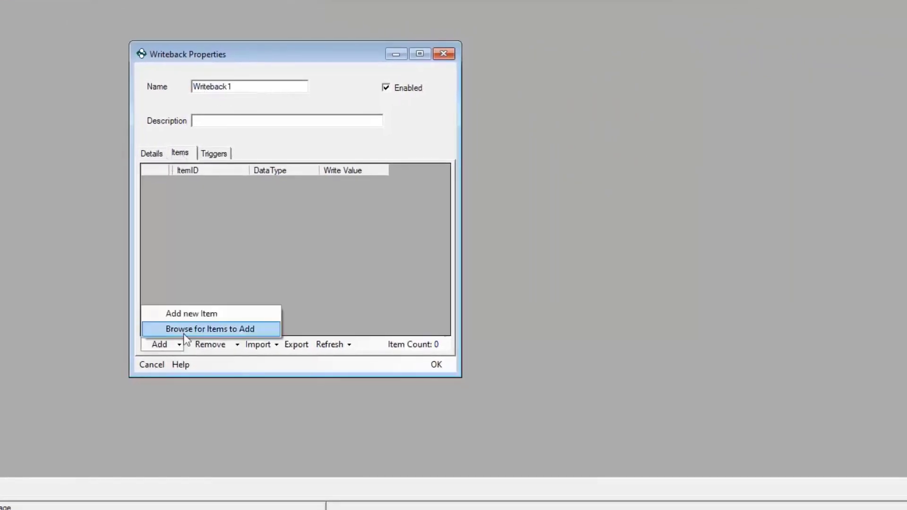
left_click(203, 328)
left_click(139, 185)
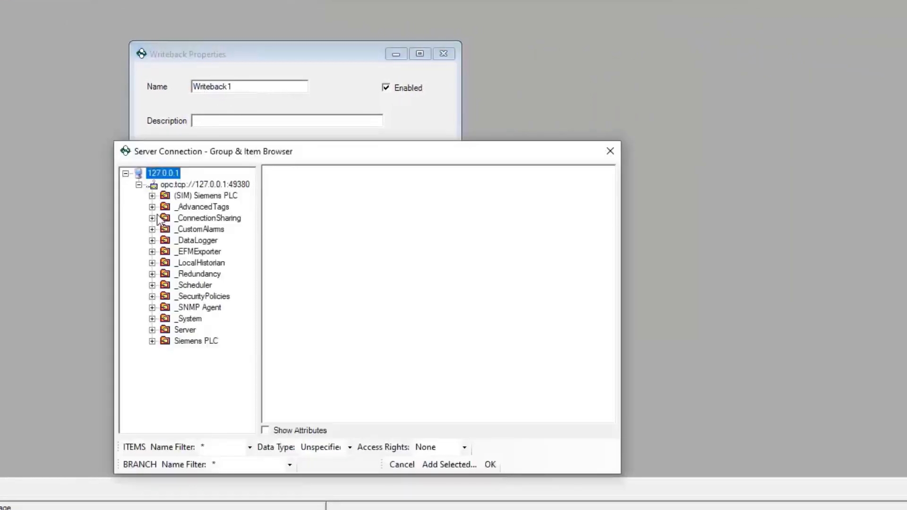
left_click(192, 341)
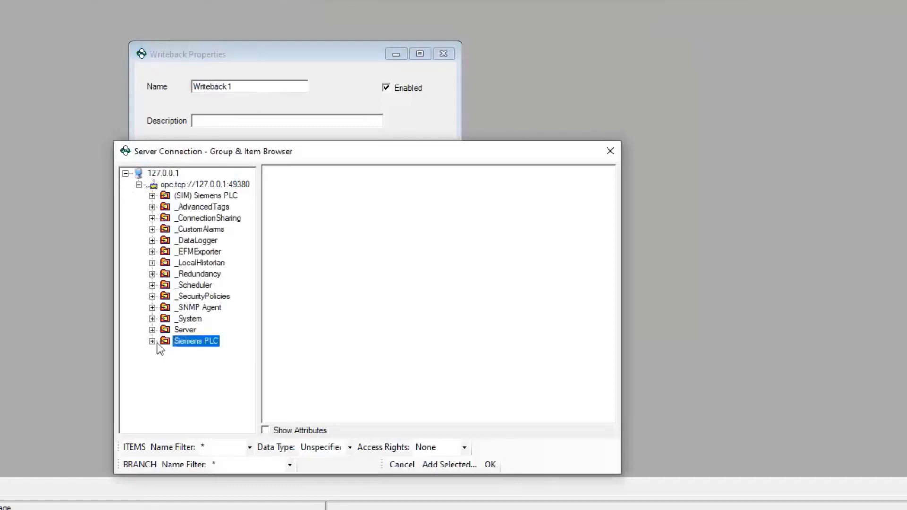
left_click(152, 341)
left_click(191, 374)
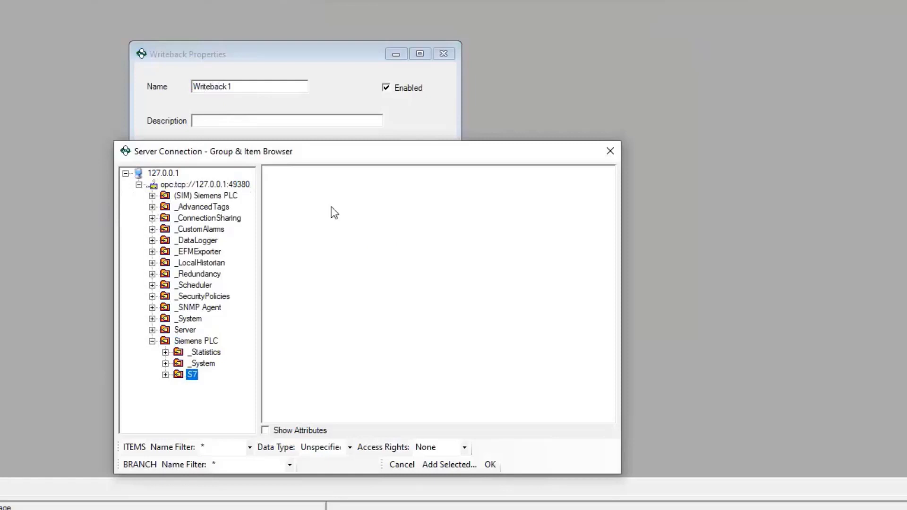
left_click(449, 464)
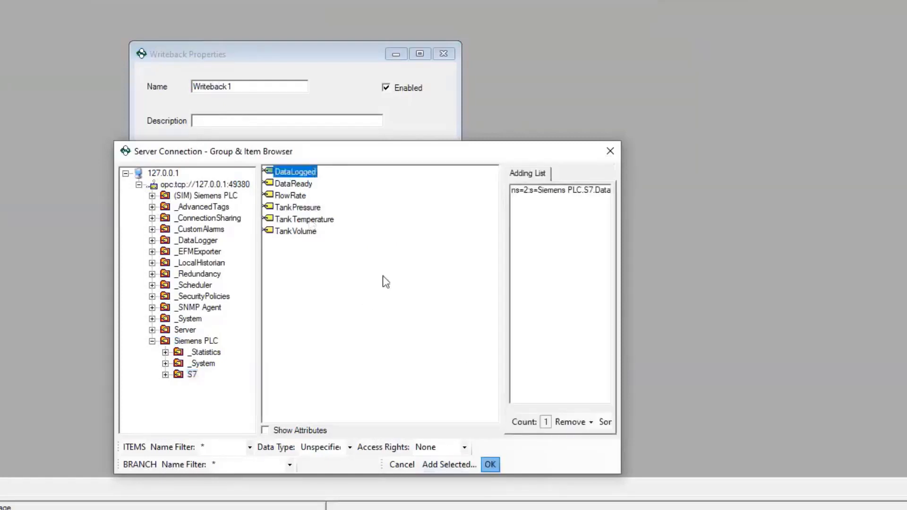
left_click(490, 465)
Set the DataLogged item's write value to 1, check the writeback's triggers, and save the writeback.
left_click(364, 185)
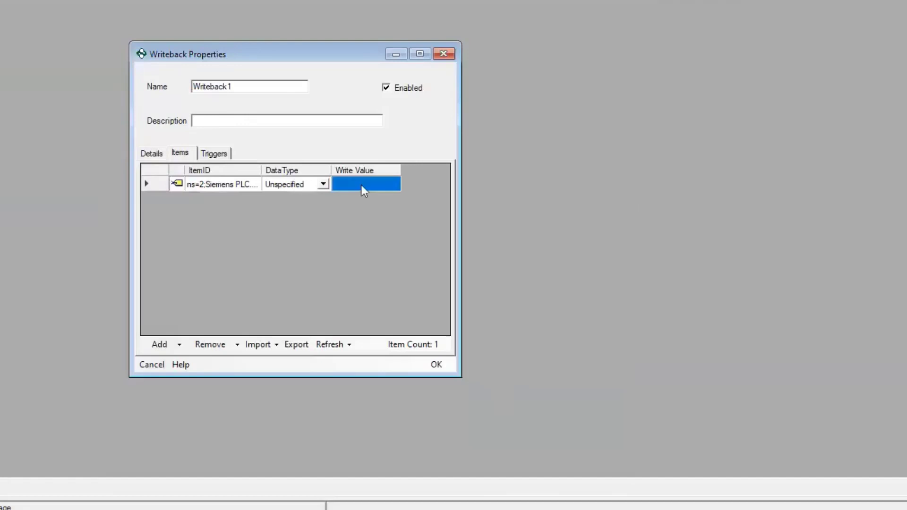
left_click(393, 188)
type("1")
left_click(219, 154)
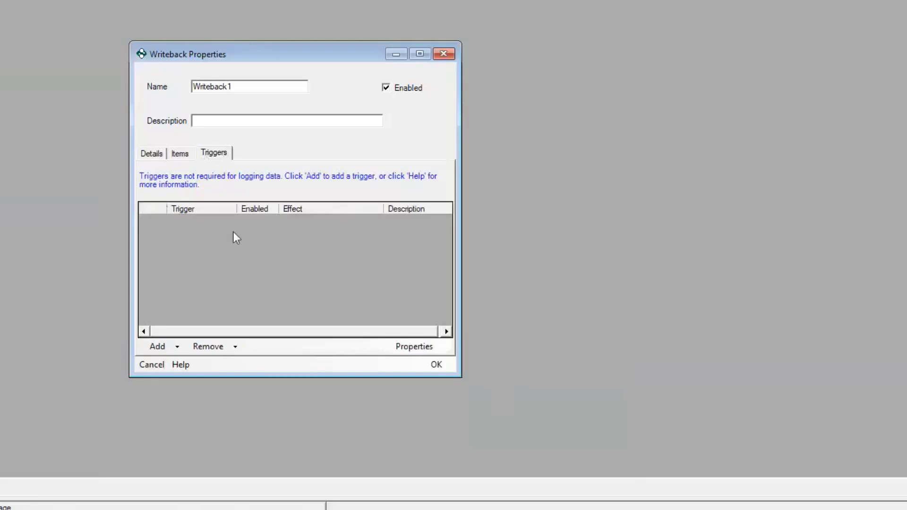
left_click(180, 153)
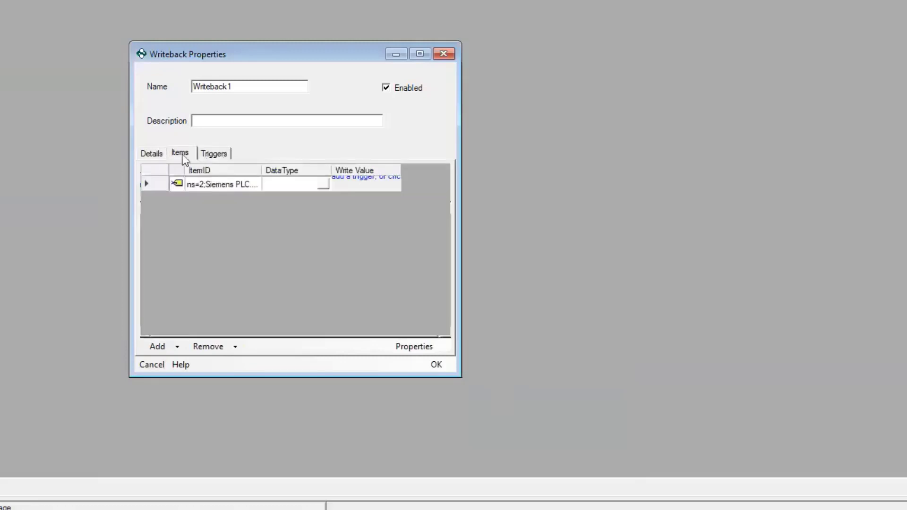
left_click(441, 367)
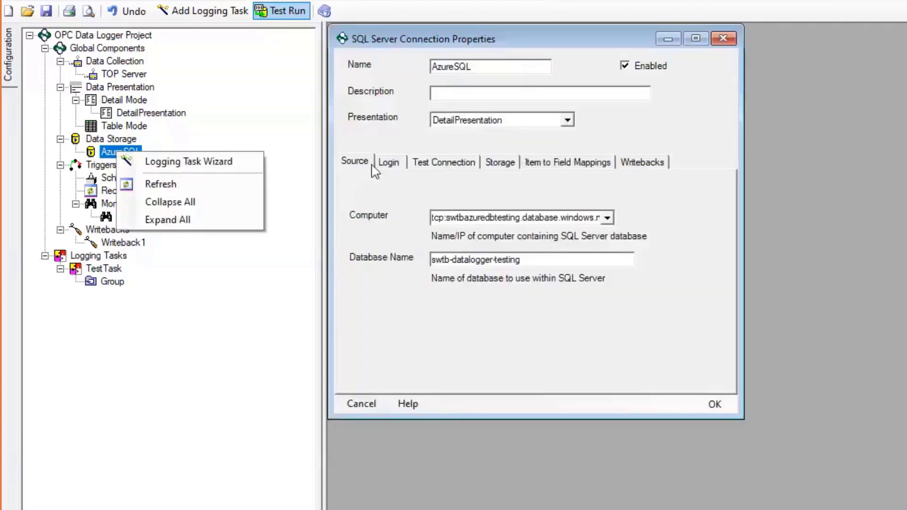
Add Writeback1 to the writebacks of the AzureSQL connection, cancelling out of the writeback's own properties.
left_click(642, 165)
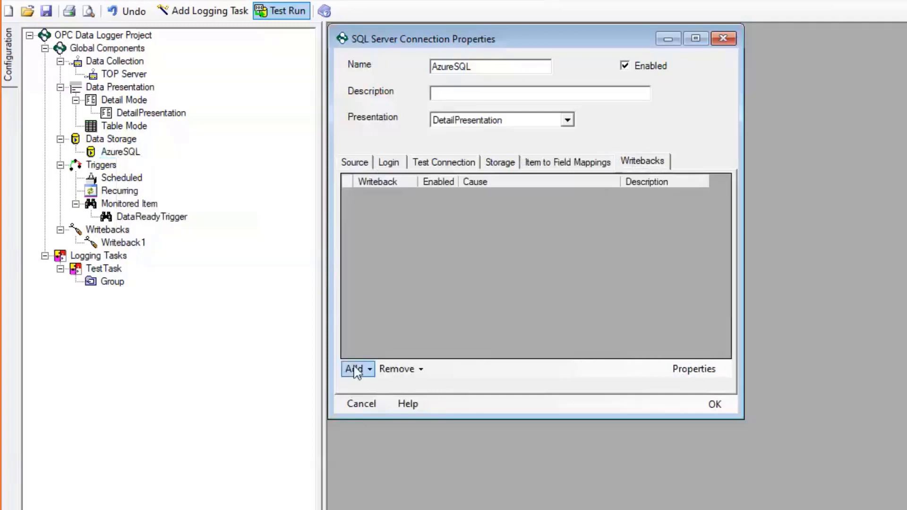
left_click(369, 369)
left_click(383, 351)
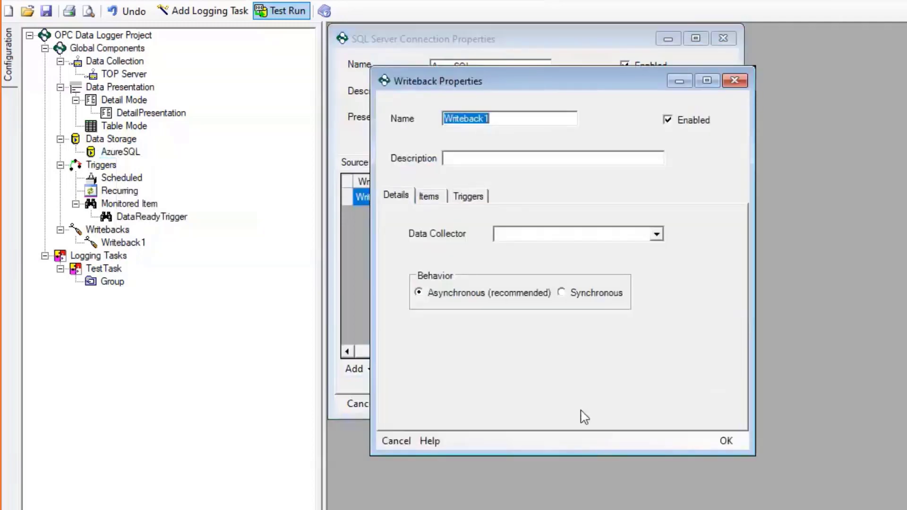
left_click(398, 441)
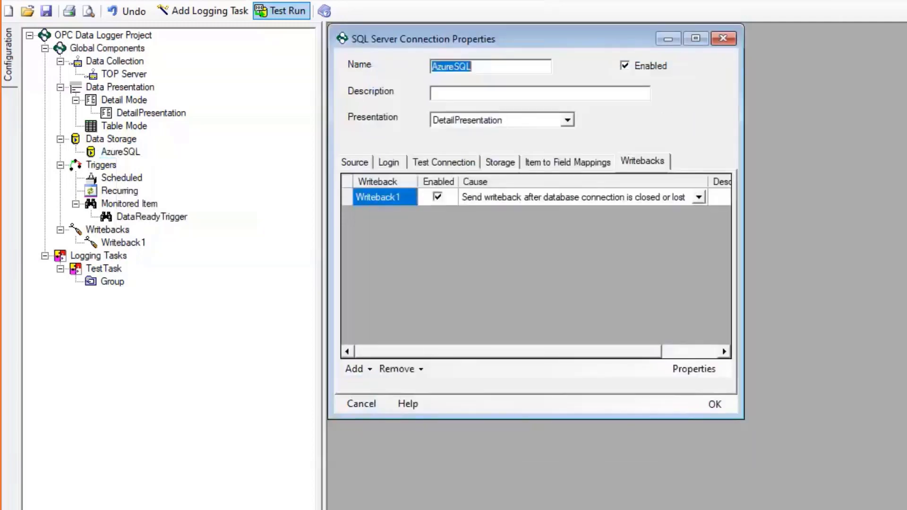
Set Writeback1's cause to "Send writeback after each log" and save the AzureSQL connection.
left_click_drag(739, 418, 905, 453)
left_click_drag(707, 181, 745, 184)
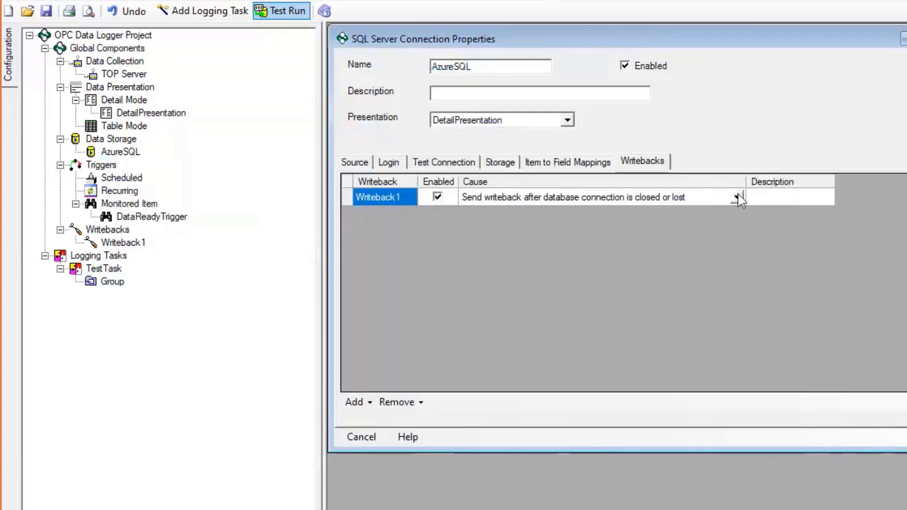
left_click(740, 199)
left_click(737, 198)
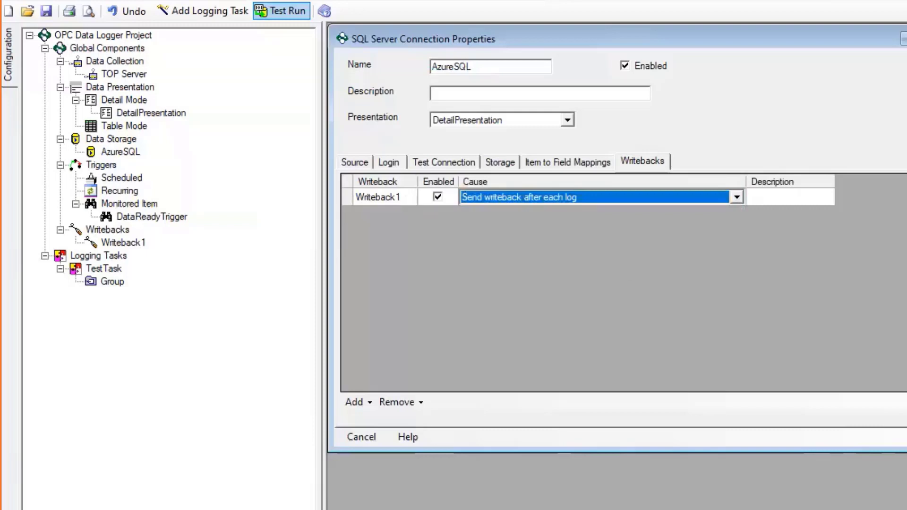
key("Return")
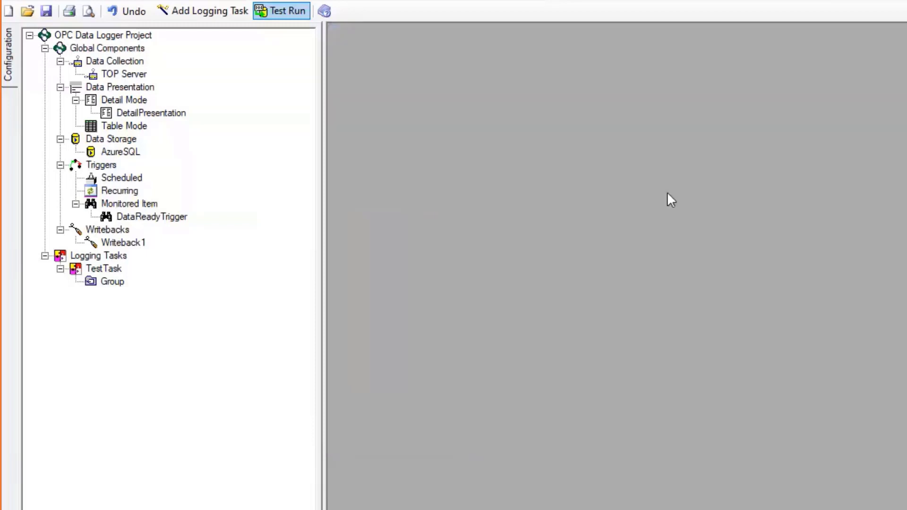
Switch the read method of TestTask's Group to Triggered Reads.
double_click(112, 282)
left_click(387, 136)
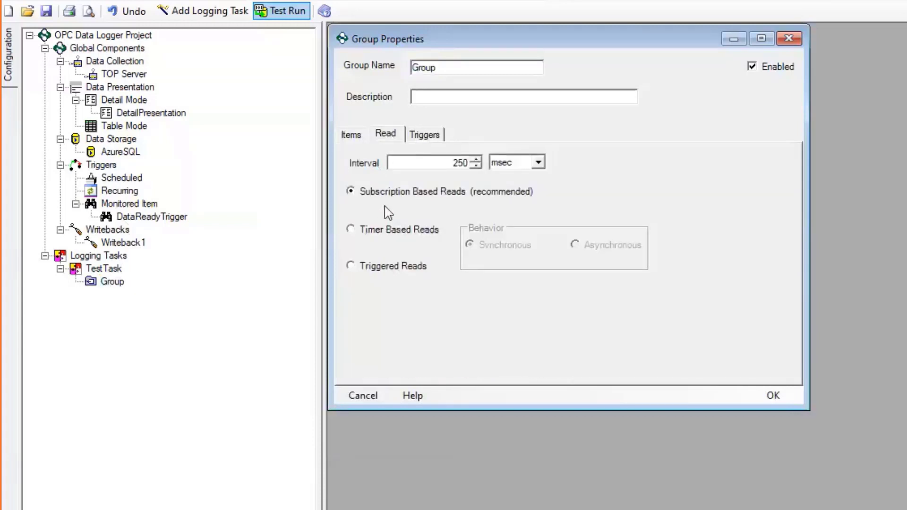
left_click(380, 268)
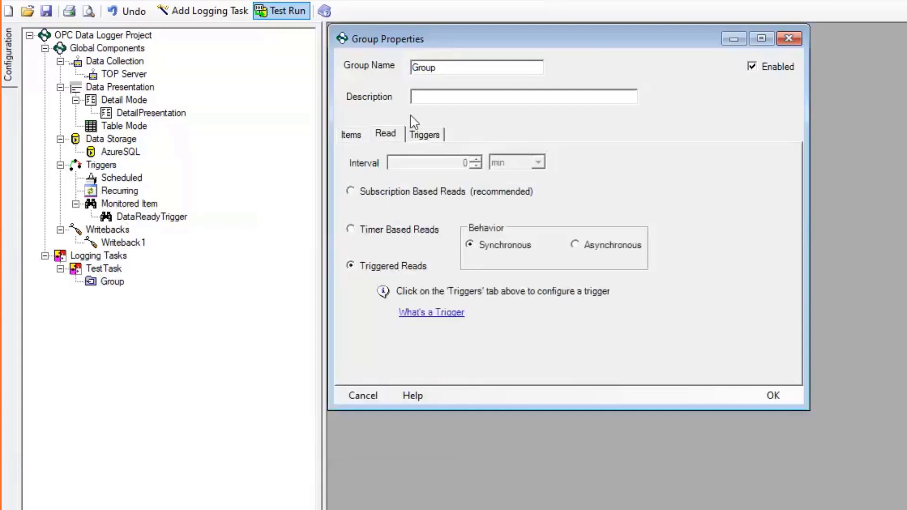
Add DataReadyTrigger to the Group's triggers with the effect One-shot Read Now, and save the group properties.
left_click(425, 136)
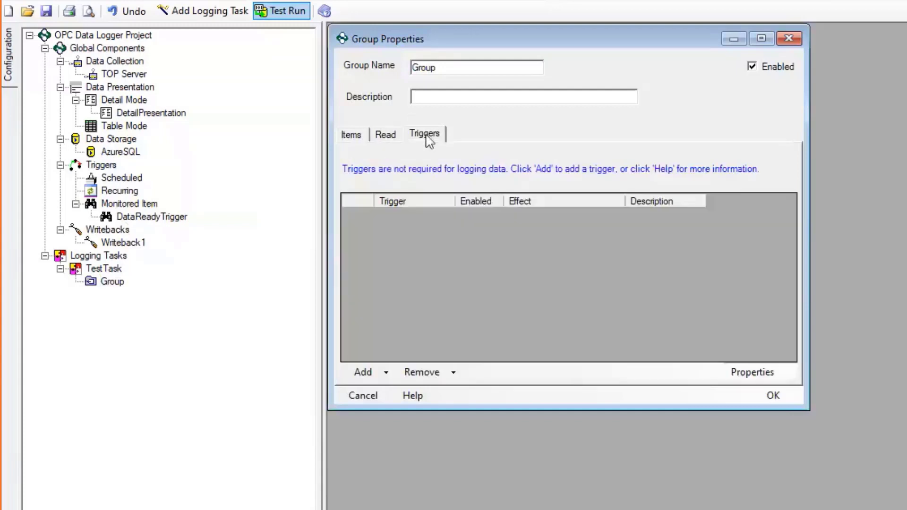
left_click(364, 372)
mouse_move(390, 354)
left_click(502, 354)
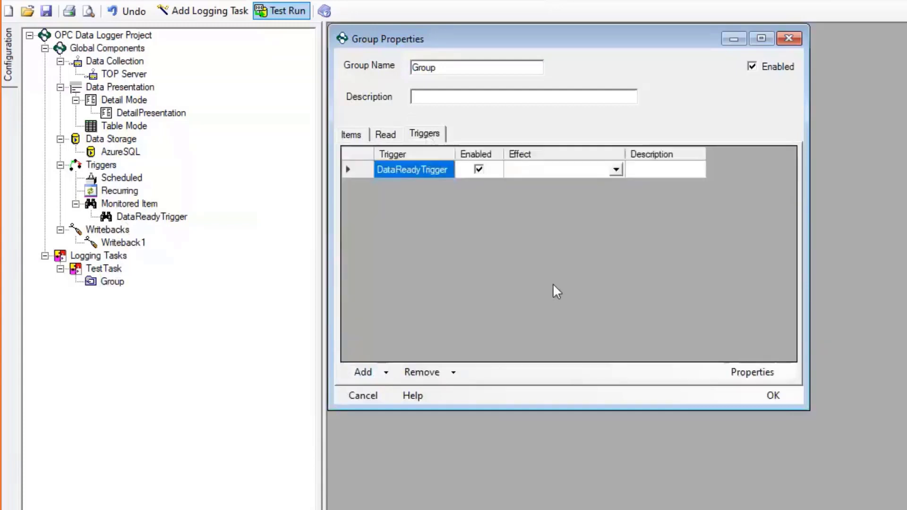
left_click(615, 171)
left_click(616, 171)
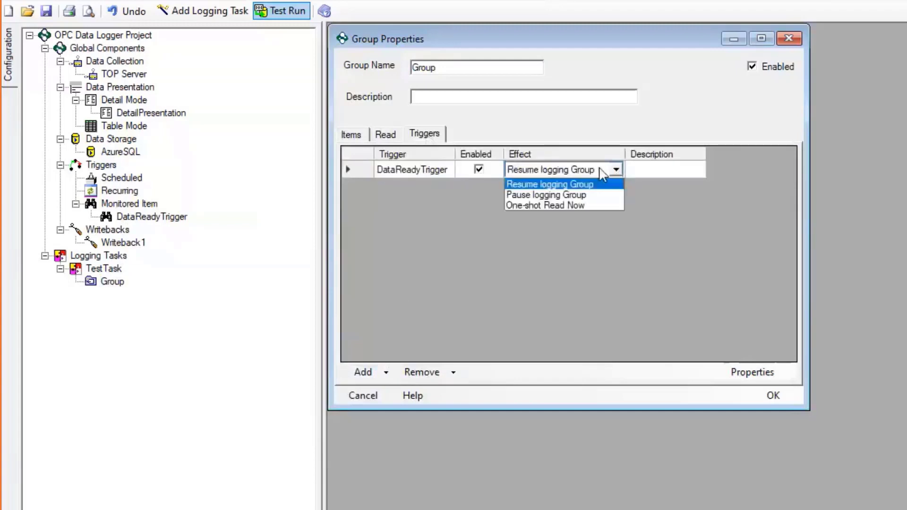
left_click(564, 204)
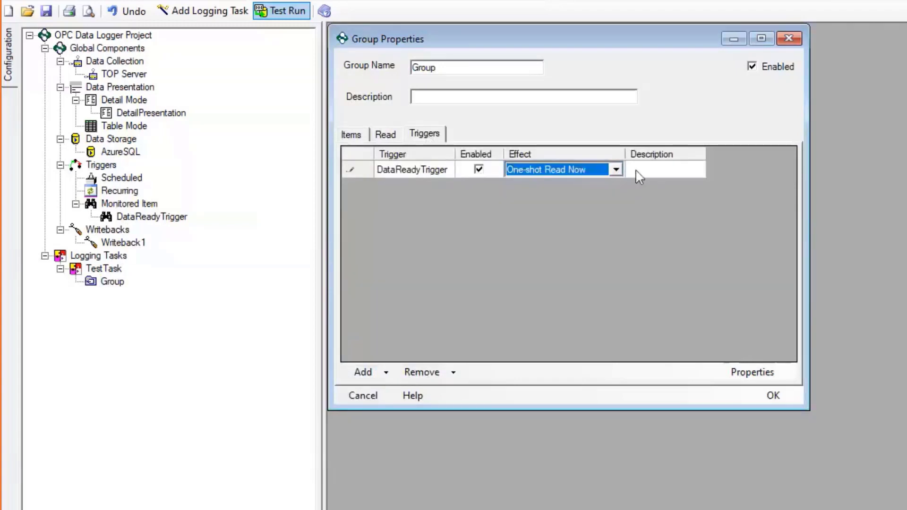
left_click(615, 170)
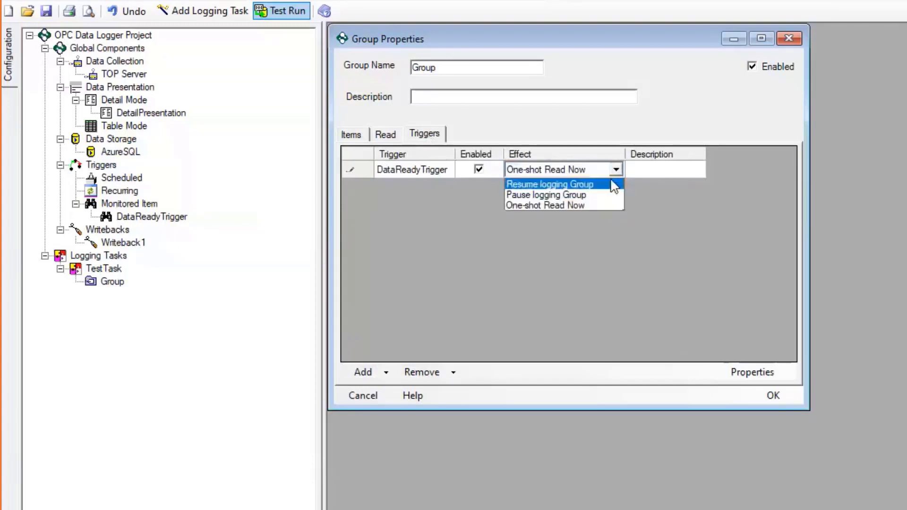
left_click(599, 206)
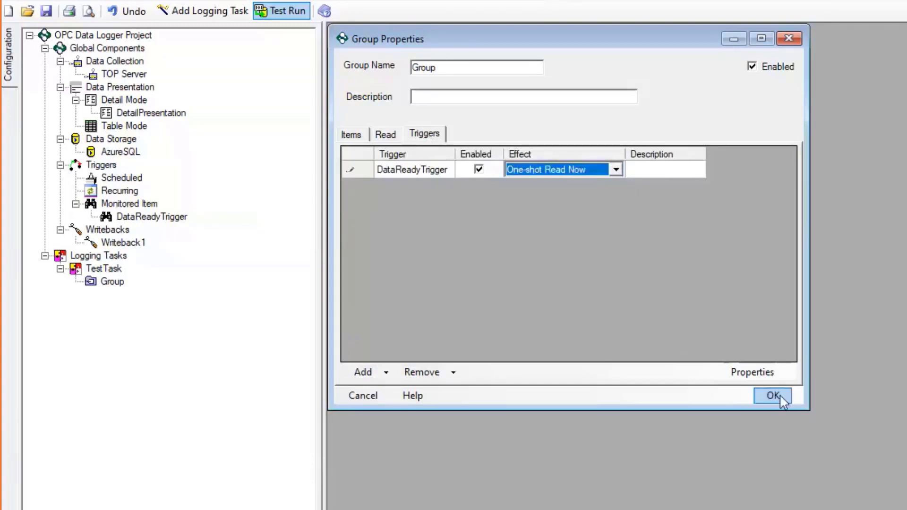
left_click(780, 397)
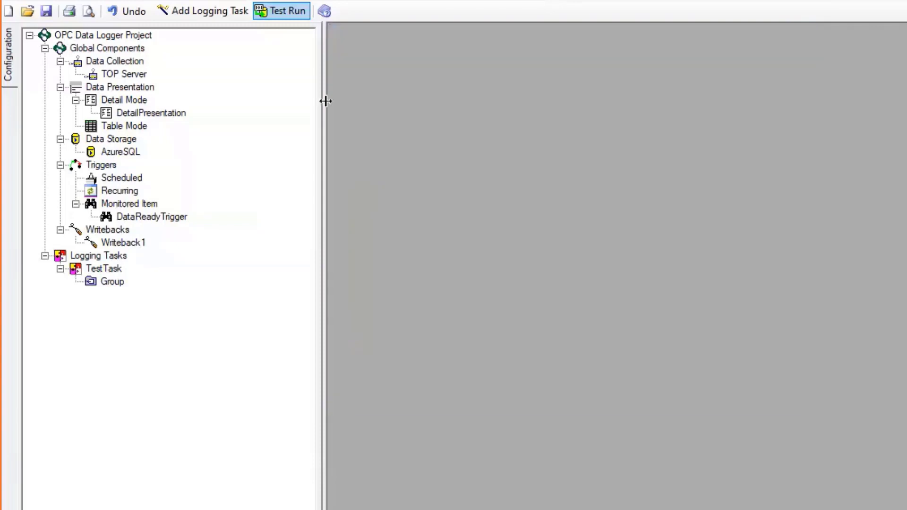
Save the data logger project and start a test run.
left_click(47, 11)
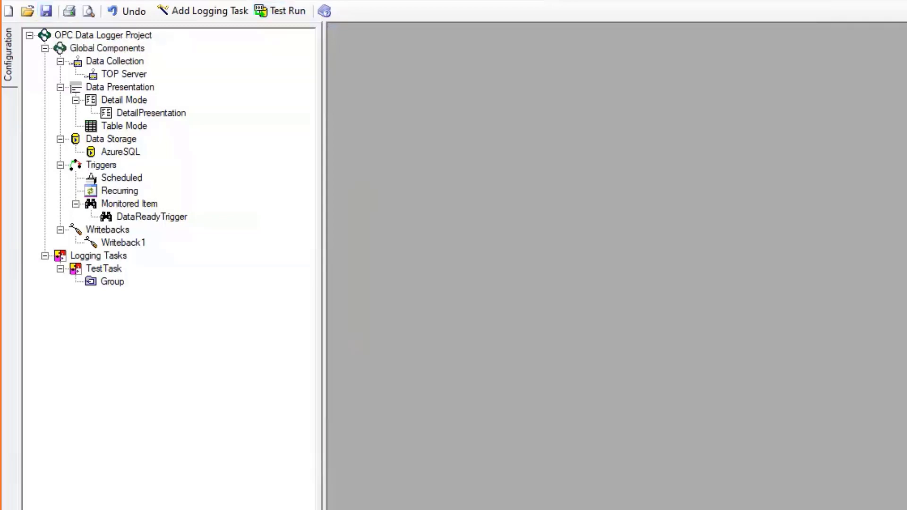
left_click(283, 11)
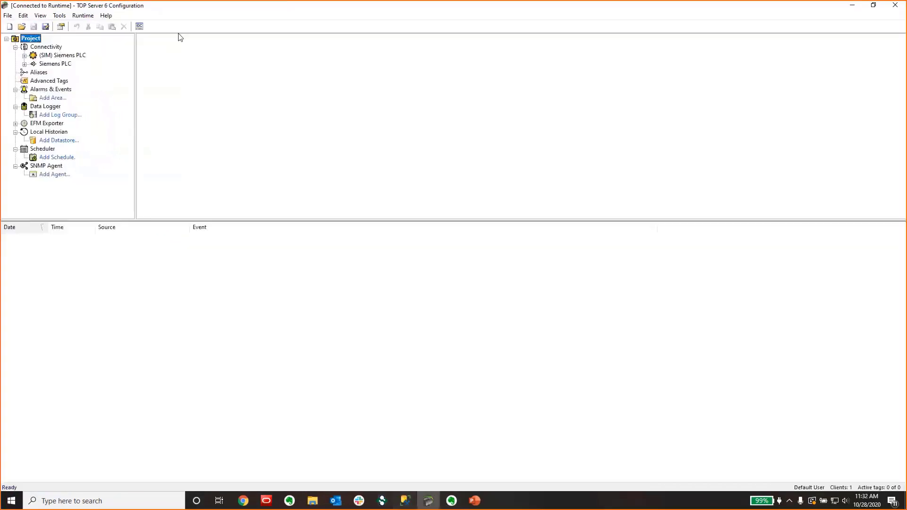
Launch OPC Quick Client from TOP Server and select the DataReady tag in the Siemens PLC.S7 group.
left_click(139, 26)
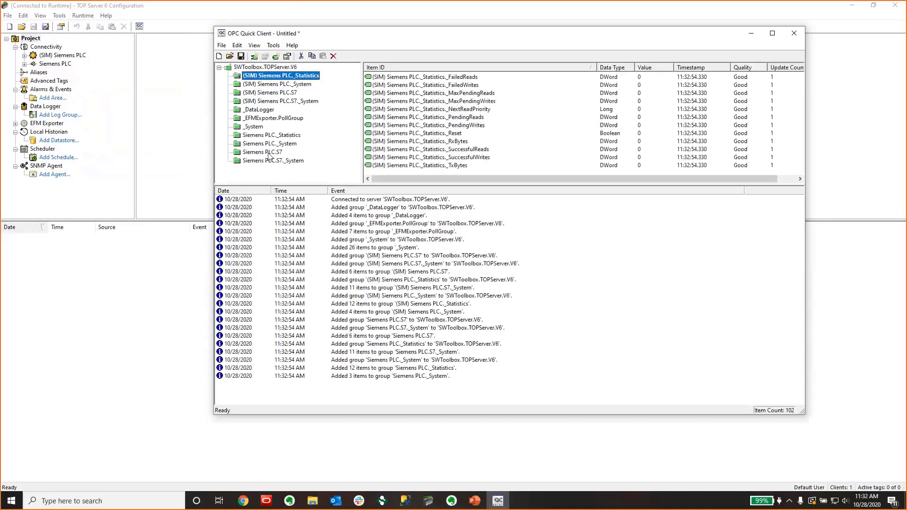
left_click(268, 152)
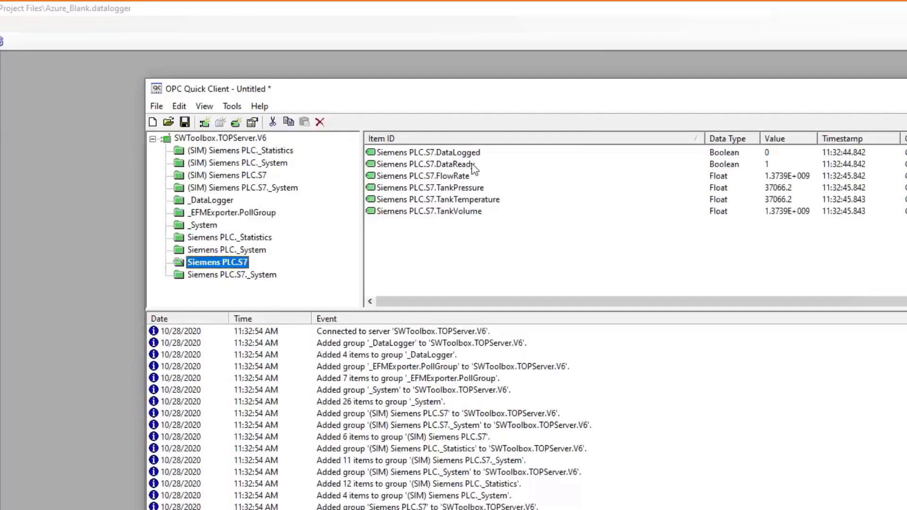
left_click(721, 165)
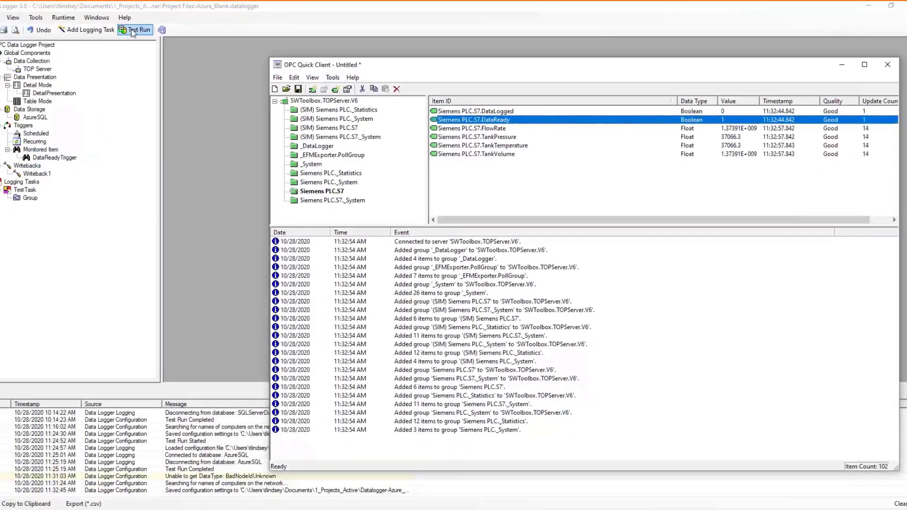
Switch to OPC Data Logger and start a test run with all acknowledgements confirmed.
left_click(161, 31)
left_click(162, 29)
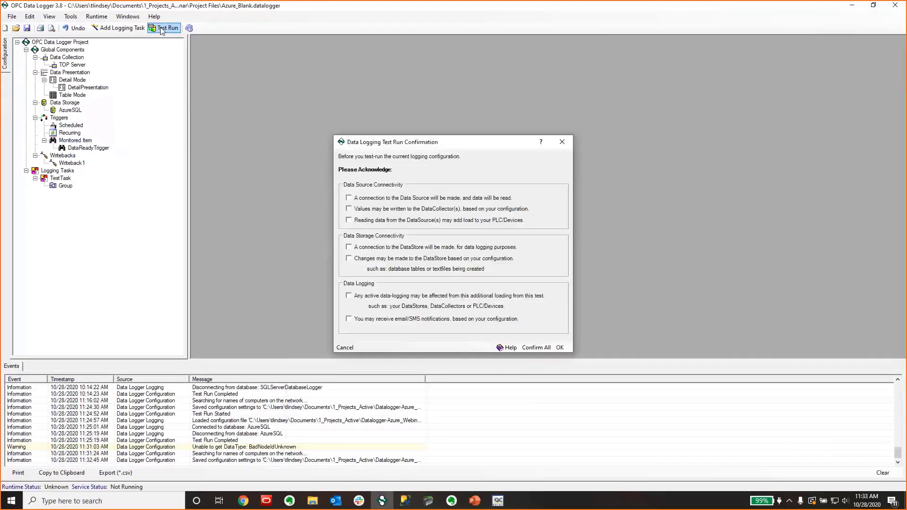
left_click(559, 348)
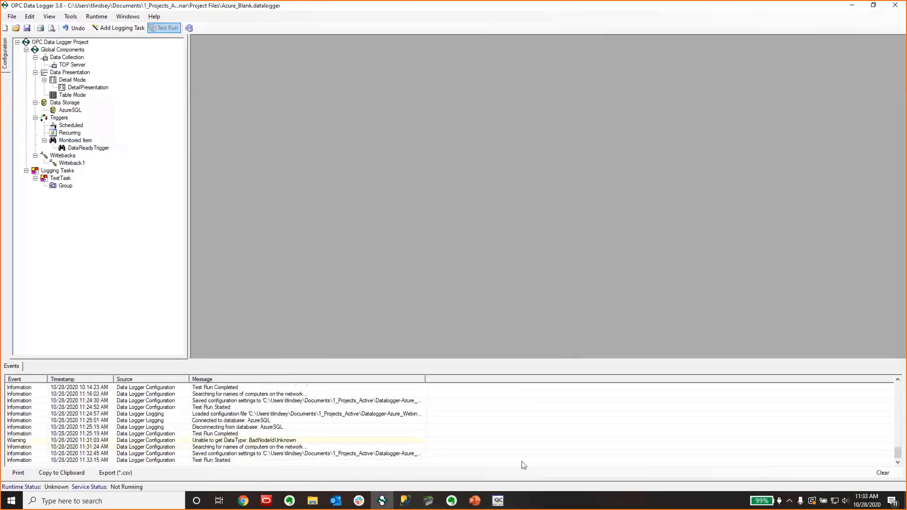
mouse_move(497, 506)
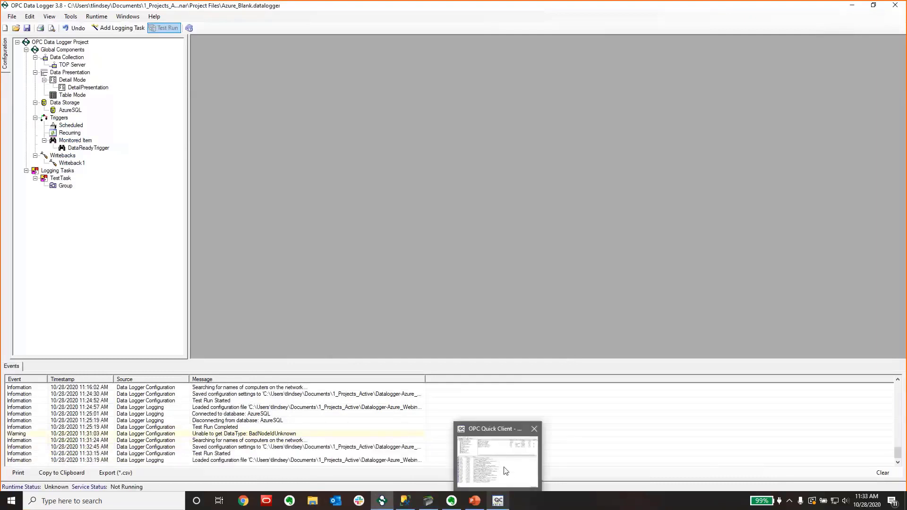
left_click(505, 470)
right_click(710, 114)
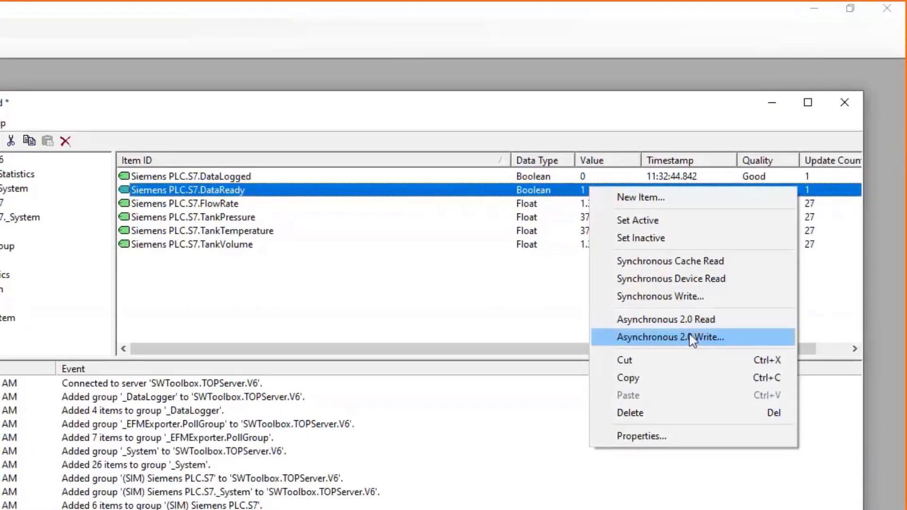
left_click(693, 339)
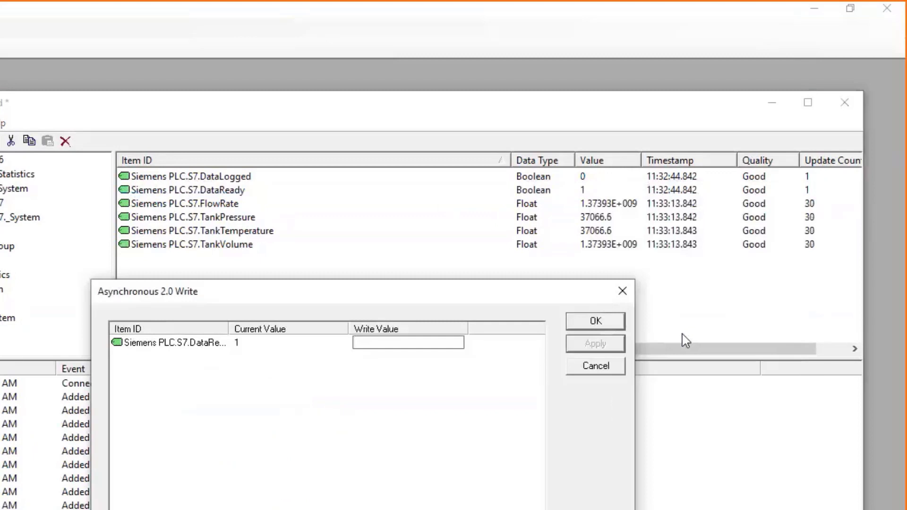
key("Escape")
left_click(771, 102)
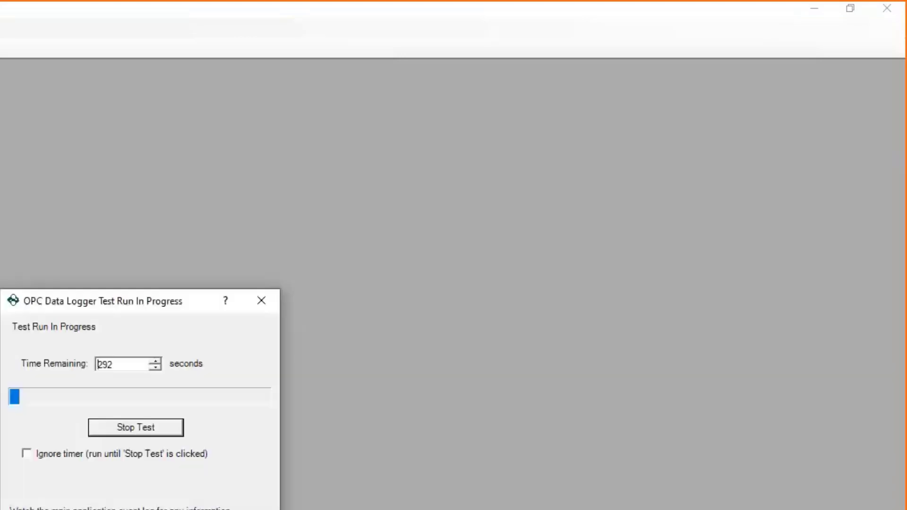
Stop the test run and narrow the Message column of the event log.
left_click(156, 429)
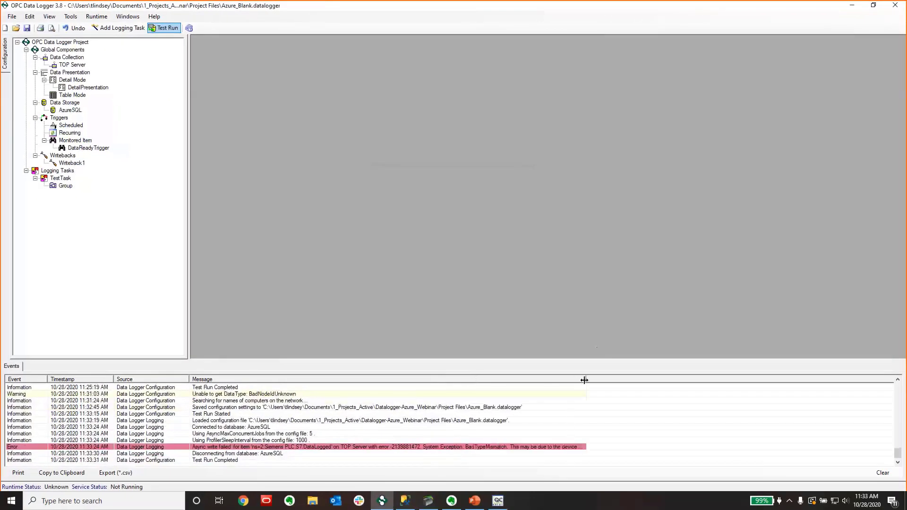
left_click_drag(584, 380, 508, 380)
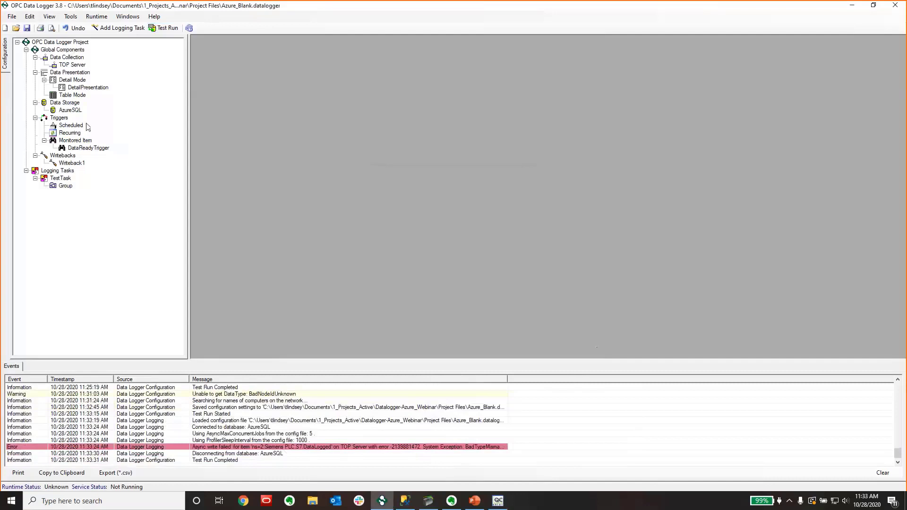
Change the data type of Writeback1's DataLogged item to Boolean and save the writeback properties.
left_click(75, 163)
double_click(78, 163)
left_click(274, 160)
left_click(371, 181)
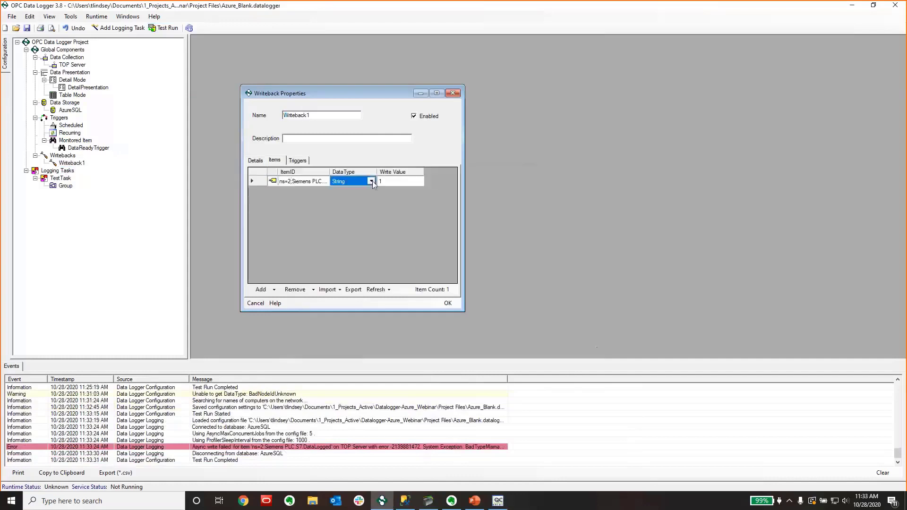
left_click(370, 183)
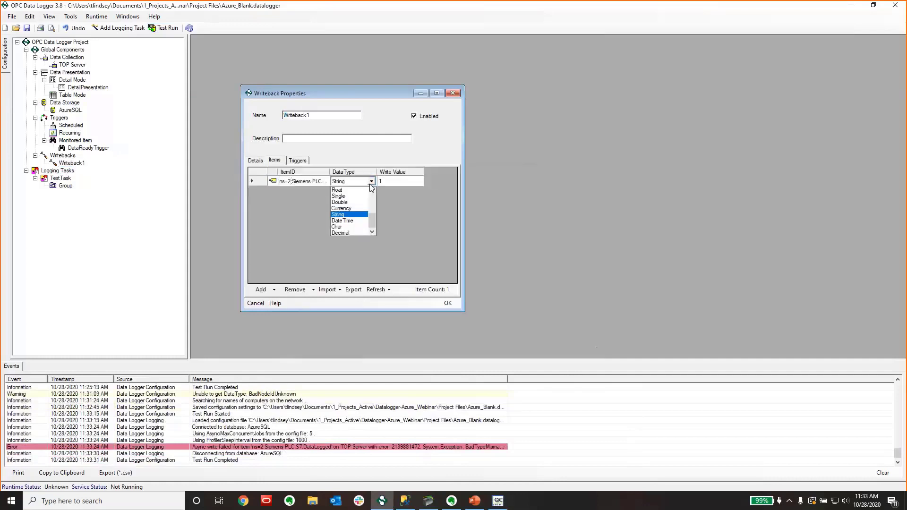
scroll(373, 203, "up", 4)
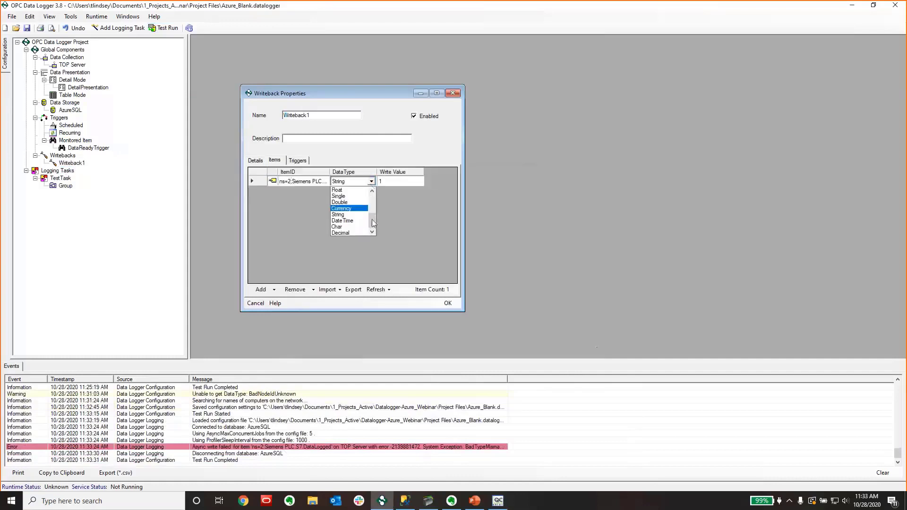
left_click_drag(375, 201, 375, 219)
scroll(371, 208, "up", 2)
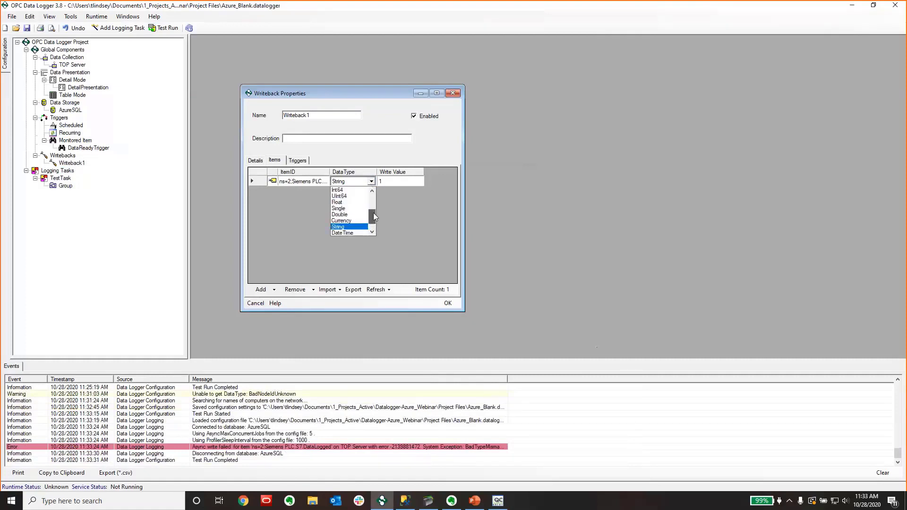
left_click_drag(373, 212, 375, 198)
left_click(345, 195)
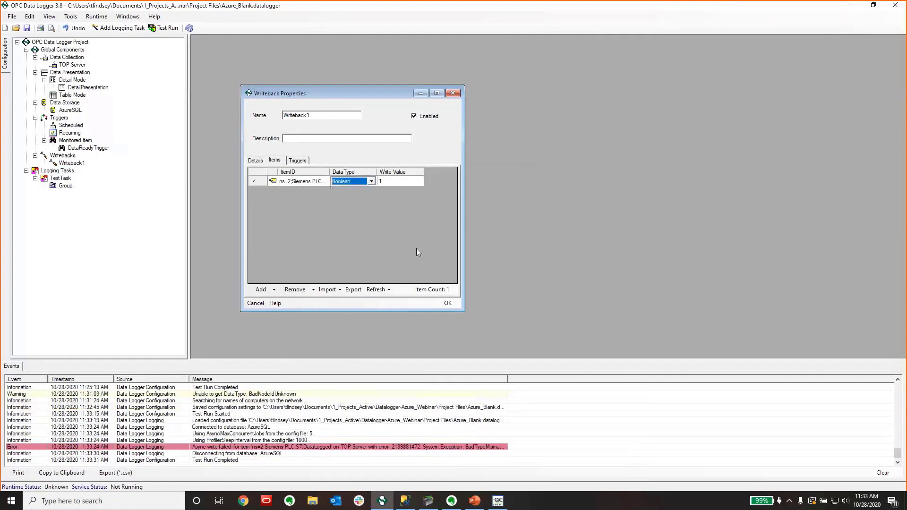
left_click(448, 303)
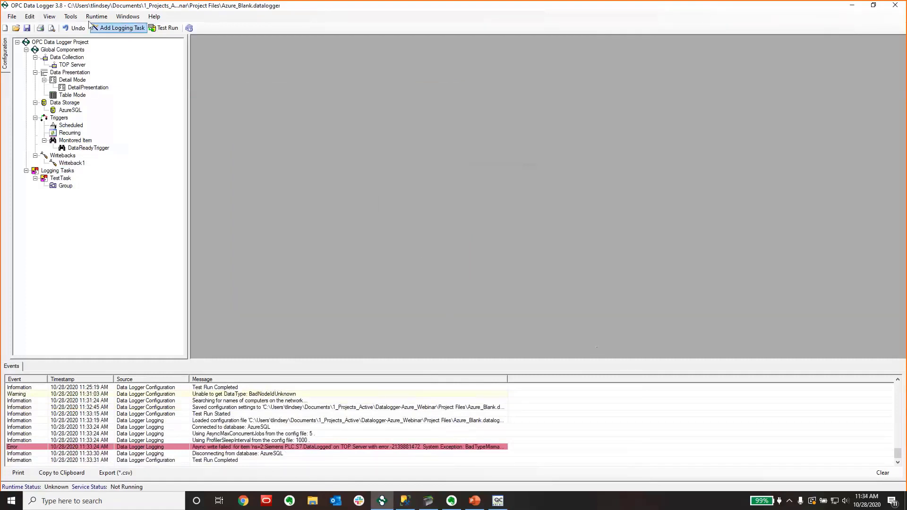
Save the data logger project, then run and stop a short logging test with all acknowledgements confirmed.
left_click(27, 28)
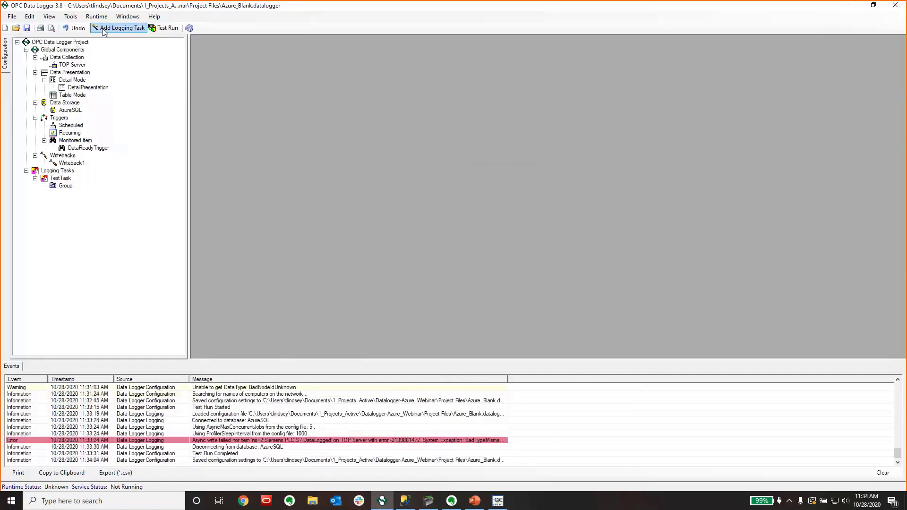
left_click(165, 29)
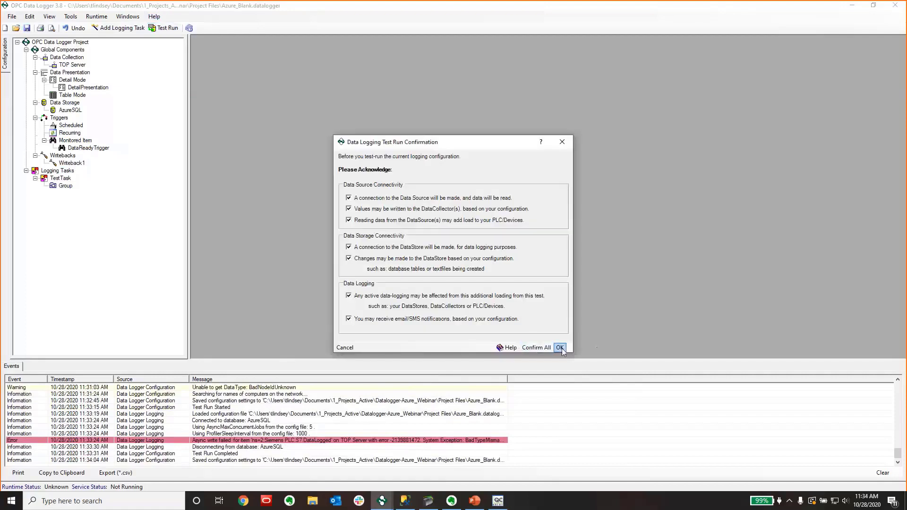
left_click(559, 347)
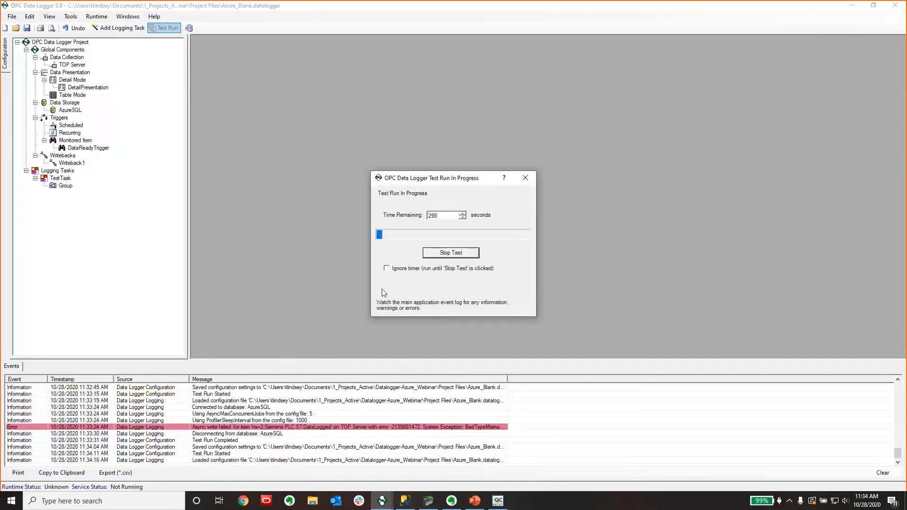
left_click_drag(444, 179, 314, 73)
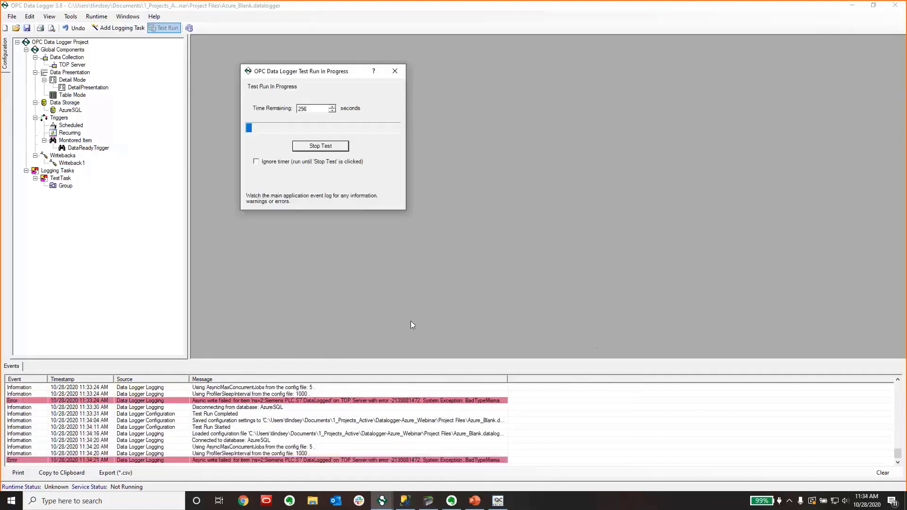
left_click(311, 150)
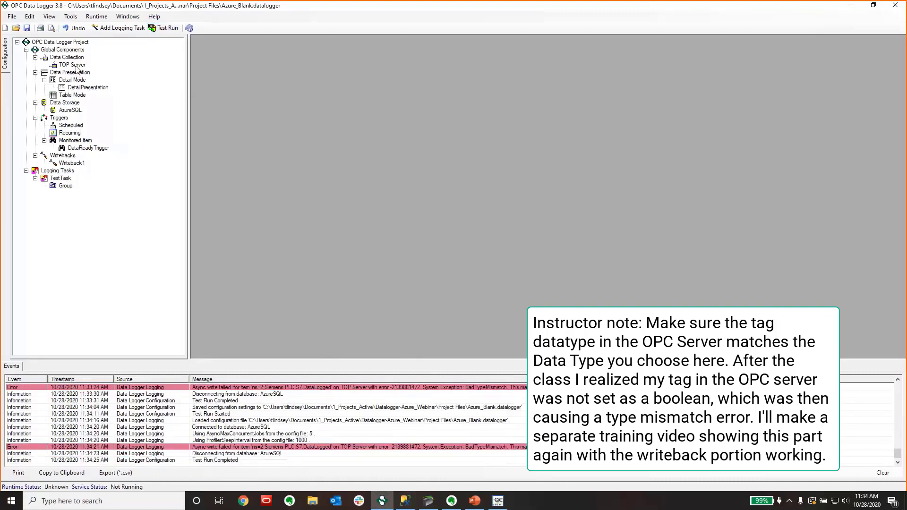
Review the item settings of Writeback1 and close its properties without saving changes.
left_click(70, 110)
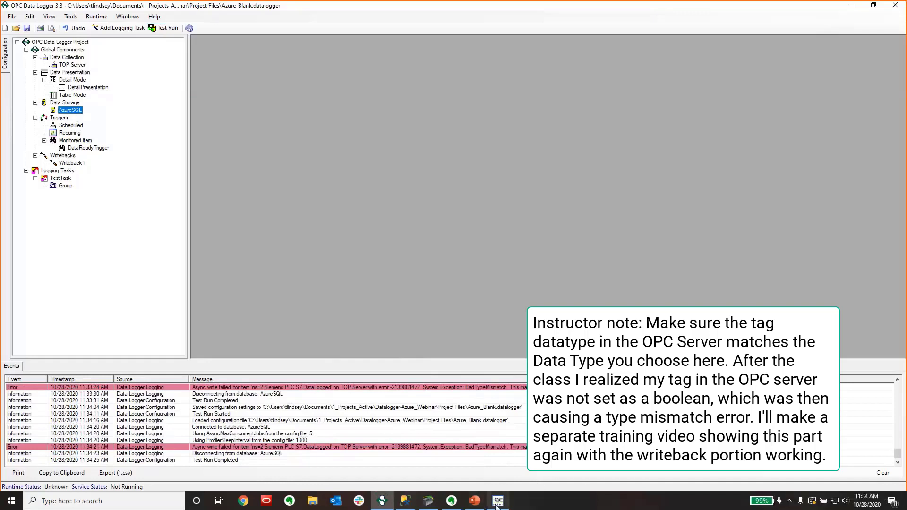
double_click(71, 162)
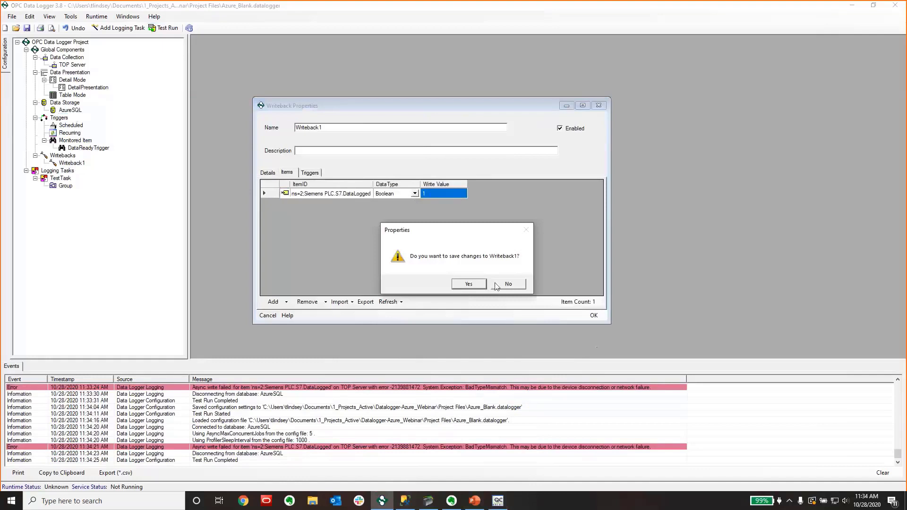
left_click(496, 284)
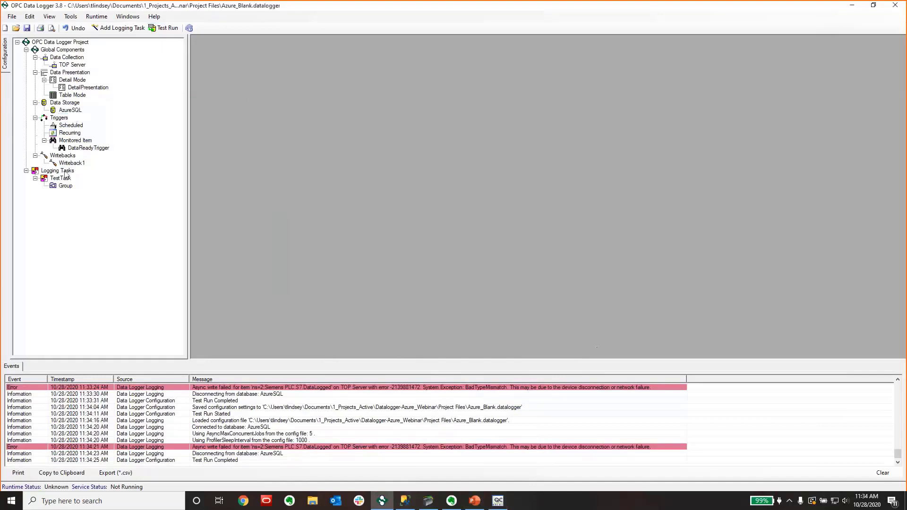
Try to remove Writeback1 from the project's writebacks.
right_click(66, 164)
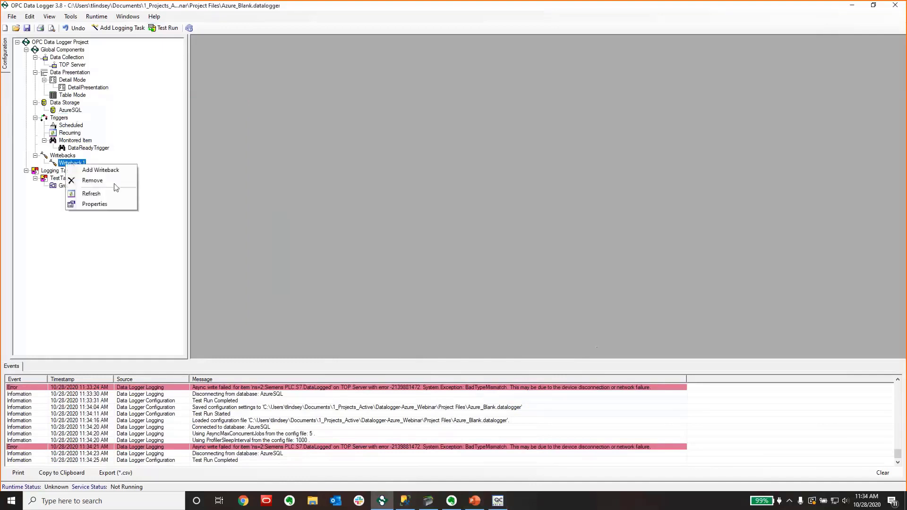
left_click(116, 185)
left_click(466, 280)
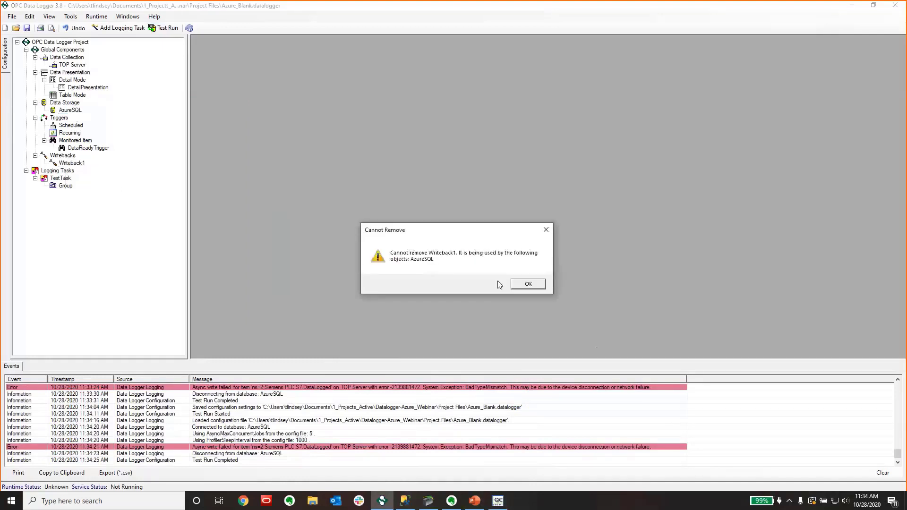
left_click(528, 284)
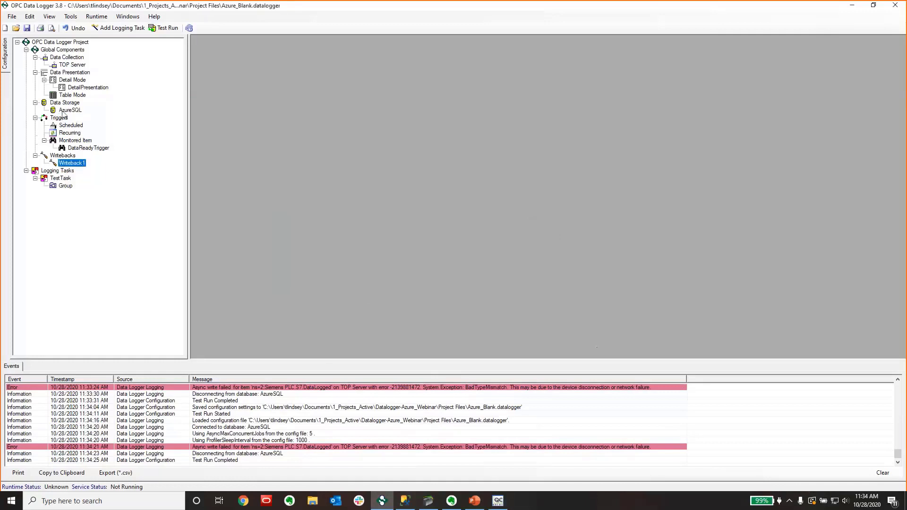
Remove all writebacks from the AzureSQL connection and save its properties.
double_click(70, 110)
left_click(374, 116)
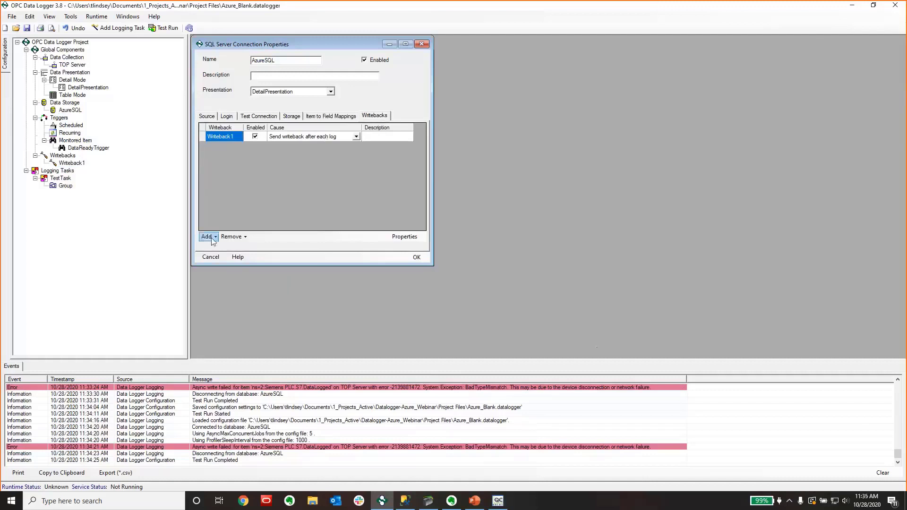
left_click(232, 237)
left_click(262, 221)
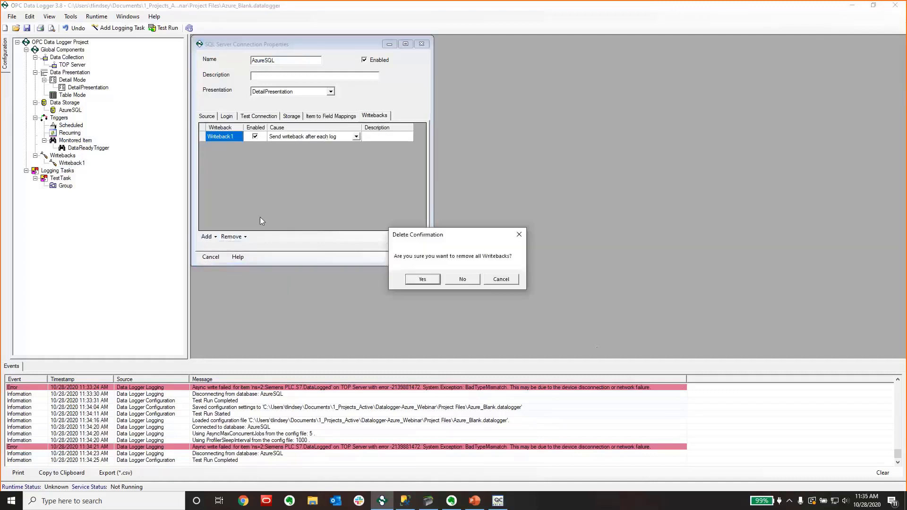
left_click(432, 279)
left_click(407, 254)
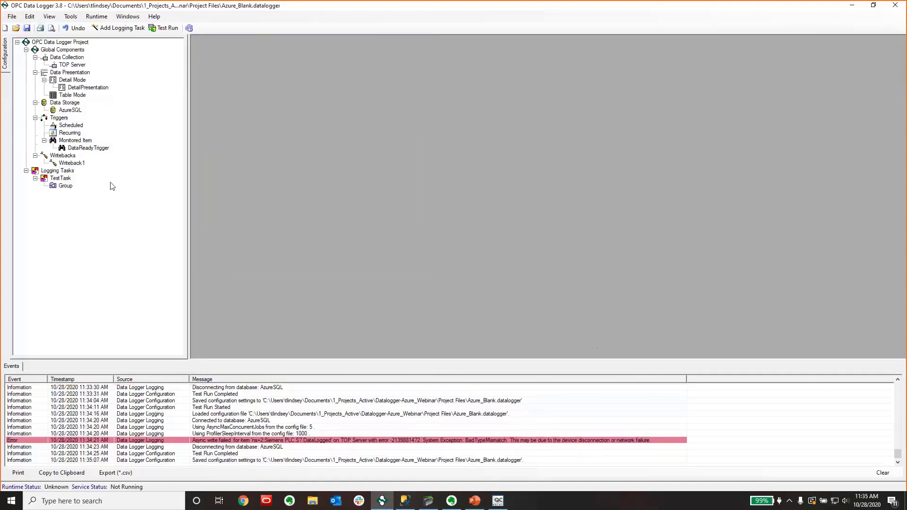
Check the items of TestTask's Group, save the configuration, and start a logging test run with all acknowledgements confirmed.
double_click(63, 186)
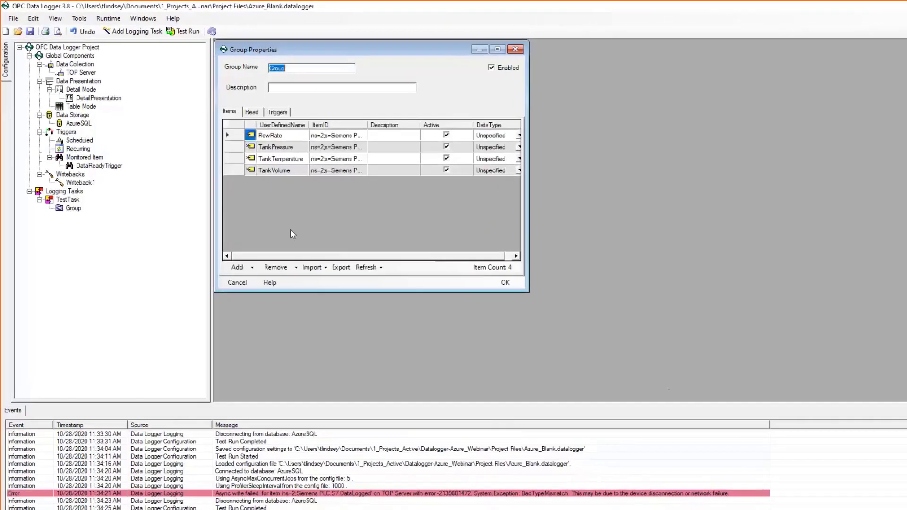
left_click(504, 282)
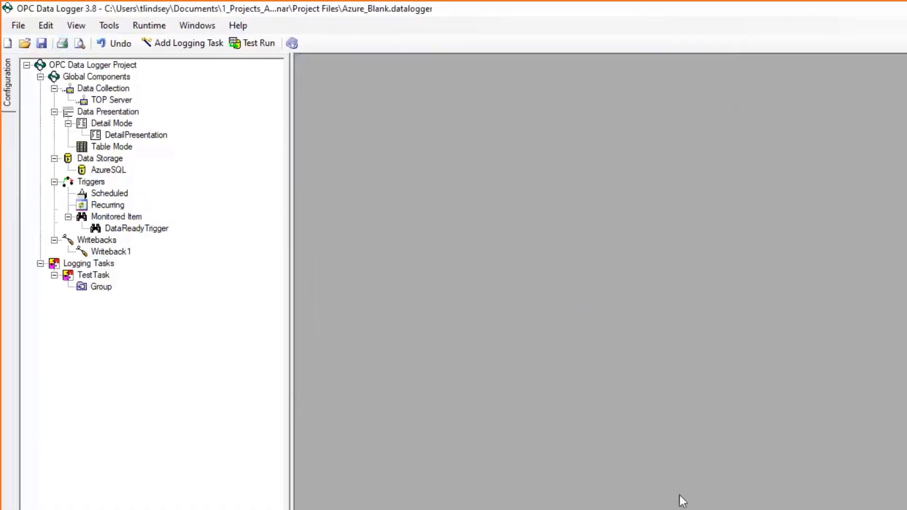
left_click(238, 51)
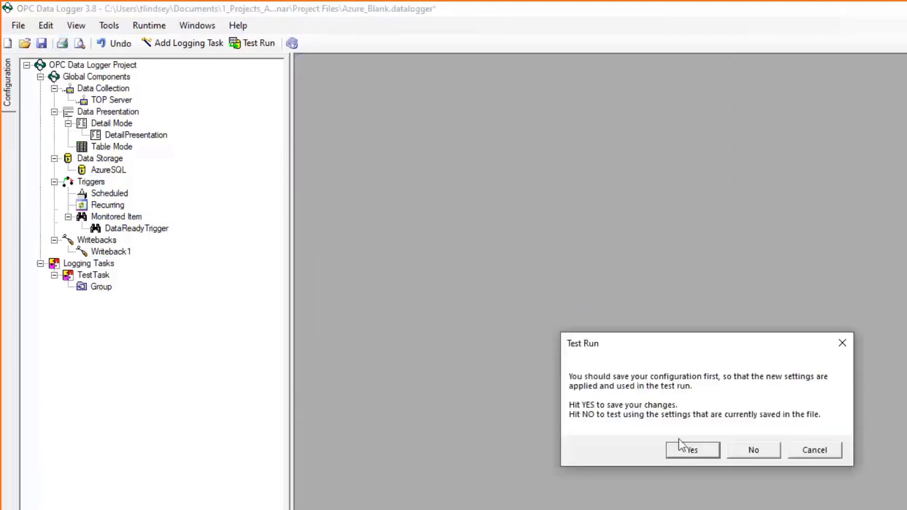
left_click(688, 449)
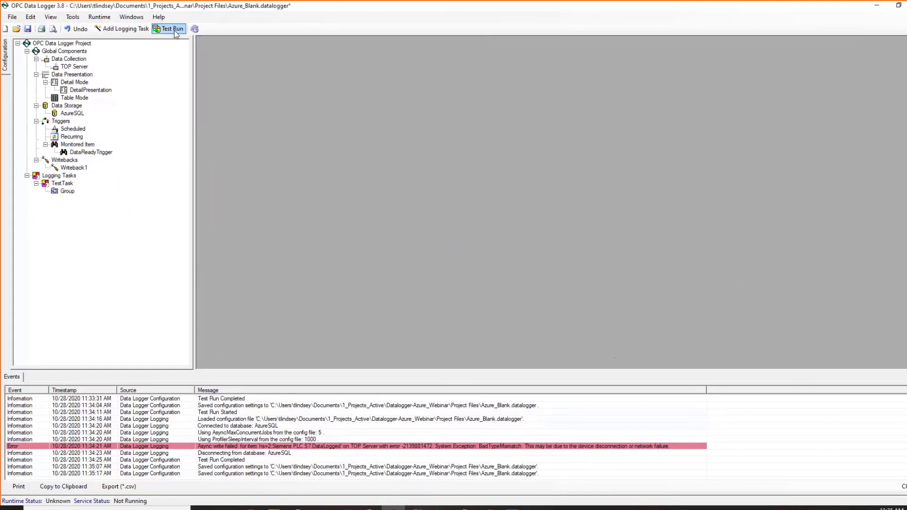
left_click(173, 29)
left_click(549, 357)
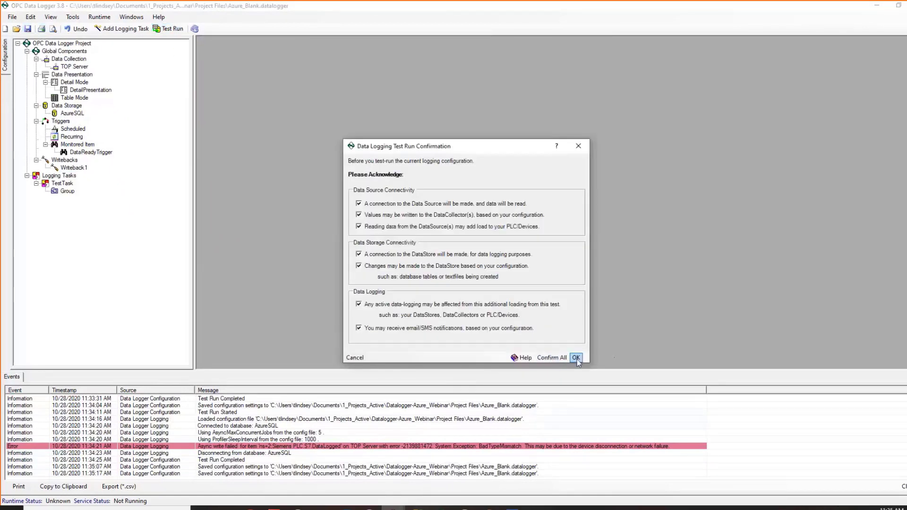
left_click(575, 358)
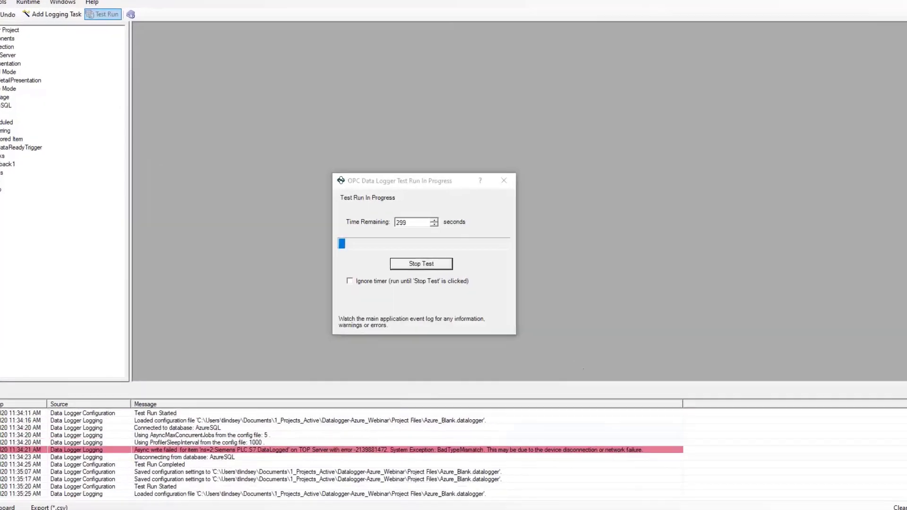
Switch to OPC Quick Client and toggle the Siemens PLC.S7.DataReady tag to 0 and back to 1 with an Asynchronous 2.0 write.
key("alt+Tab")
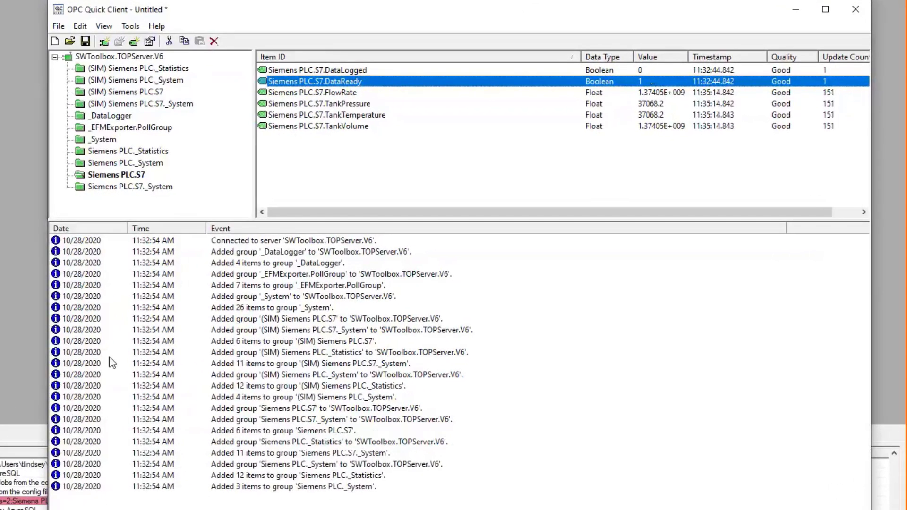
right_click(655, 82)
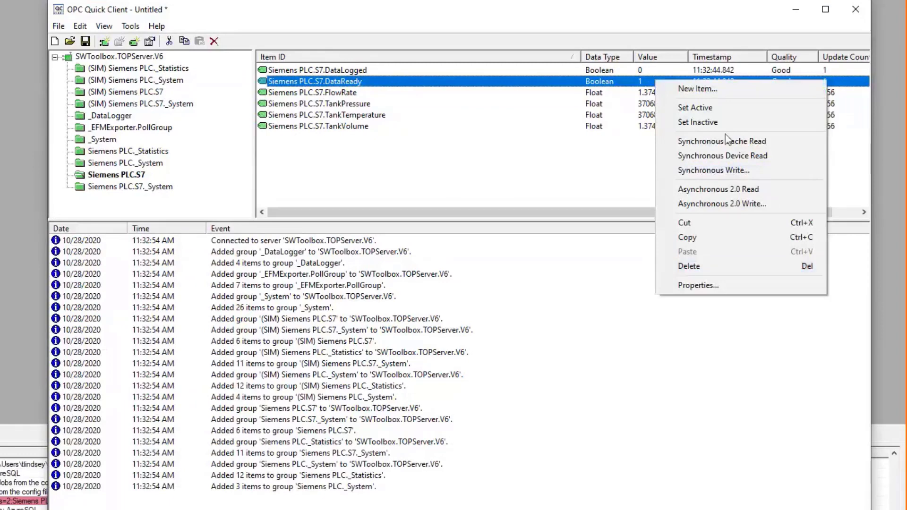
left_click(730, 171)
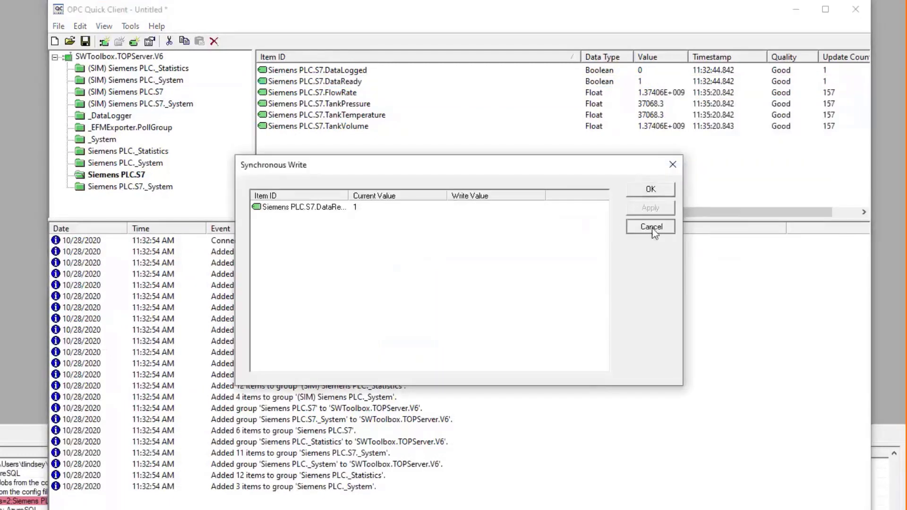
left_click(652, 224)
right_click(655, 82)
left_click(737, 198)
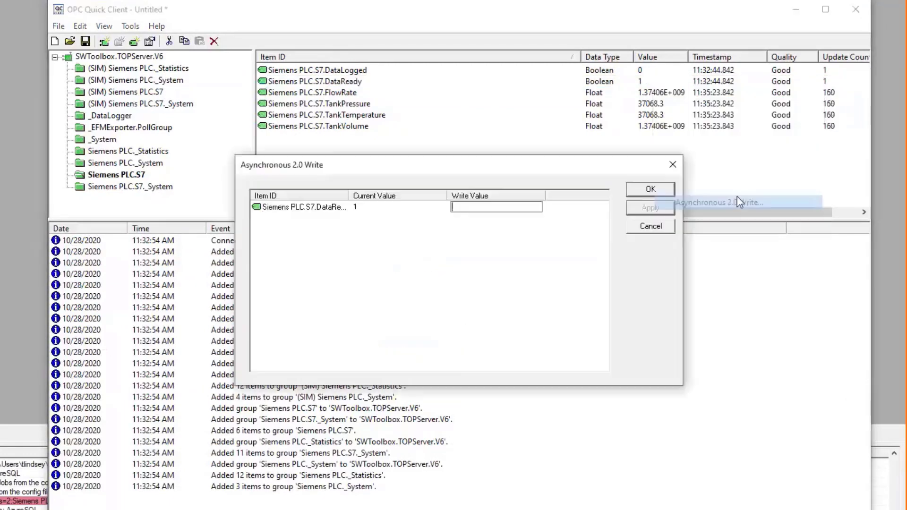
type("0")
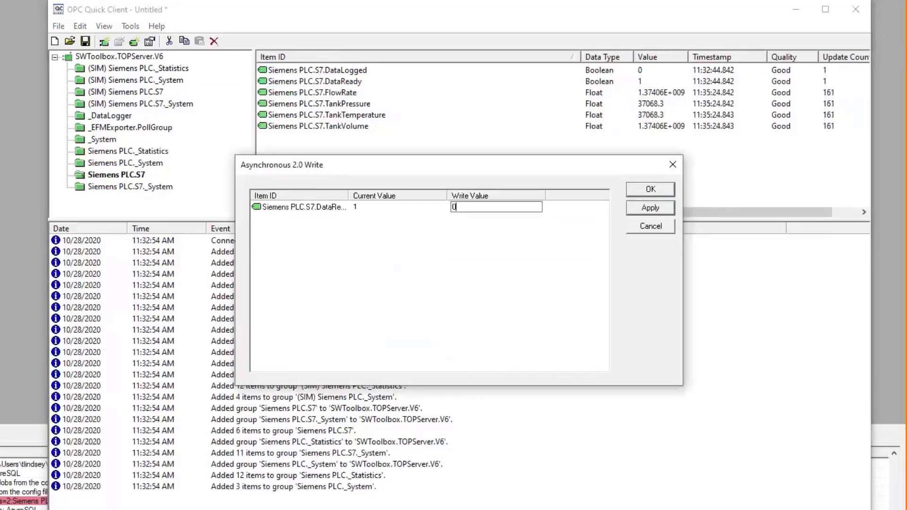
left_click(659, 207)
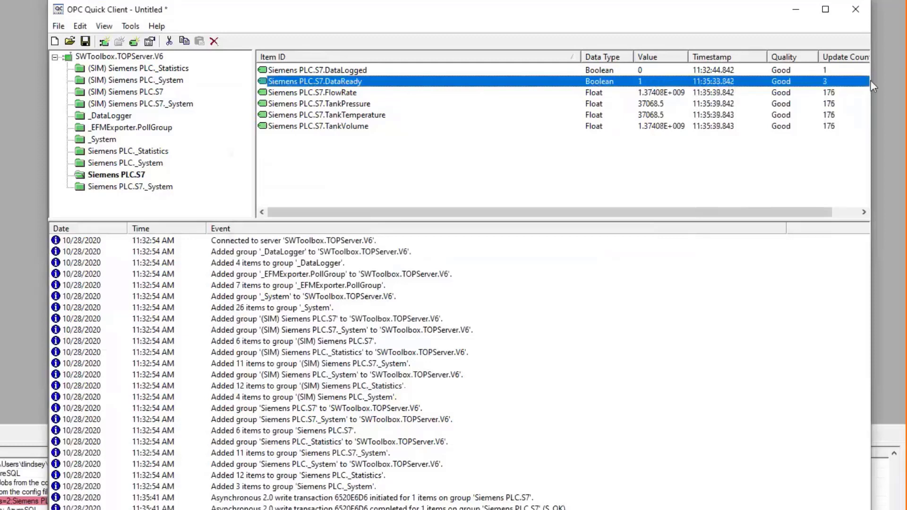
Return to OPC Data Logger and stop the running logging test.
left_click(2, 190)
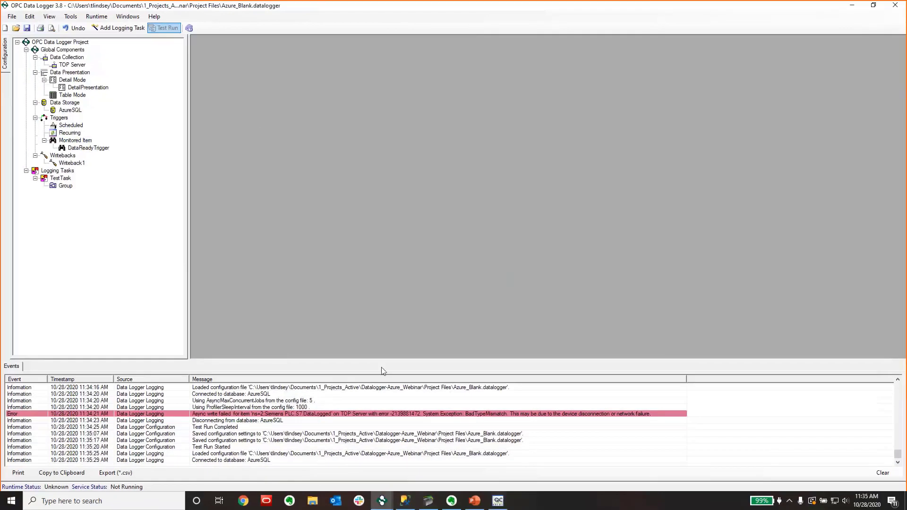
mouse_move(382, 501)
left_click(418, 468)
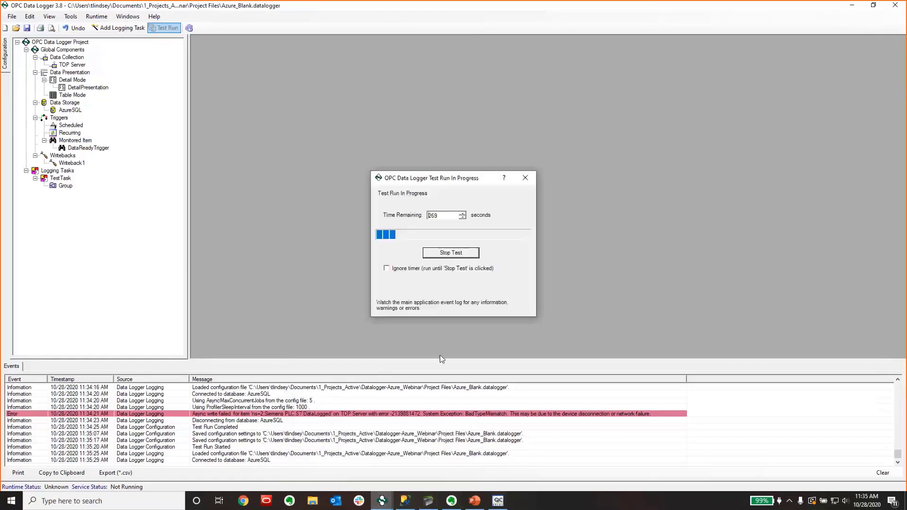
left_click(458, 255)
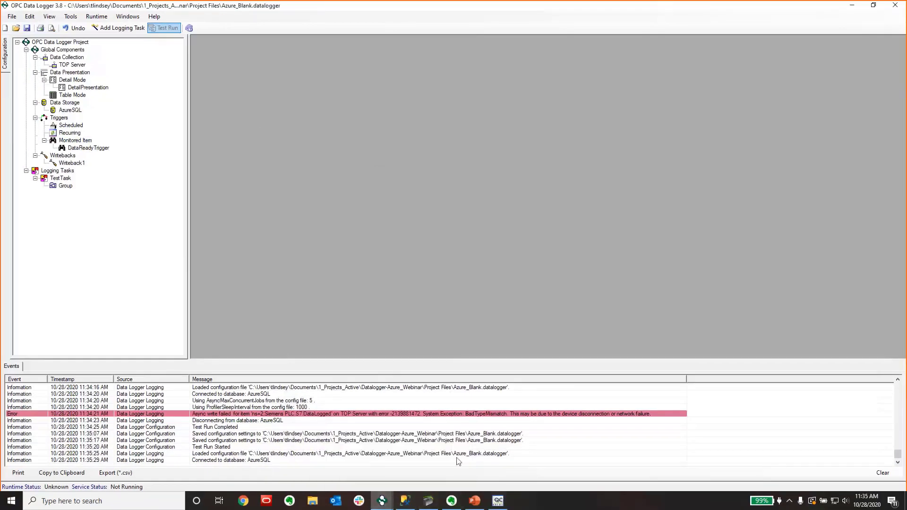
Switch to SQL Server Management Studio, select the top 1000 rows of dbo.LiveDemo, and compare the newest logged timestamps with OPC Quick Client's write events.
left_click(404, 500)
left_click(71, 156)
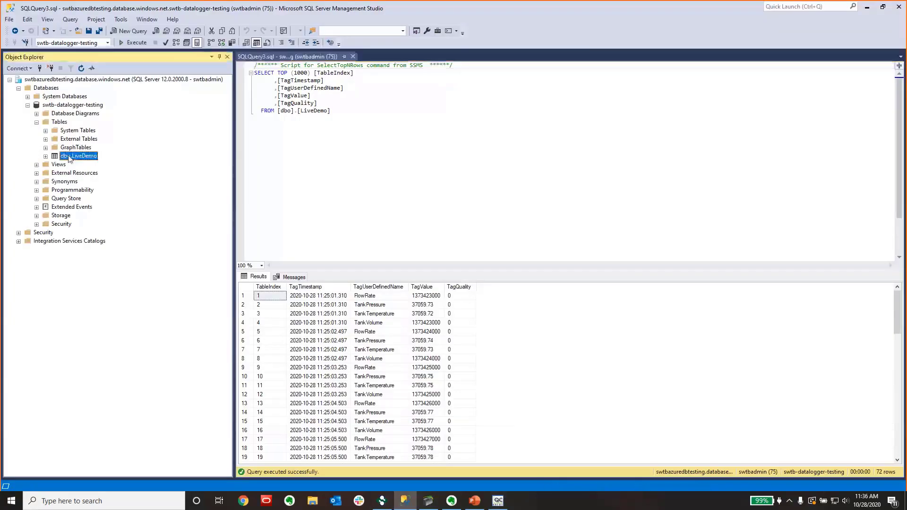
right_click(69, 156)
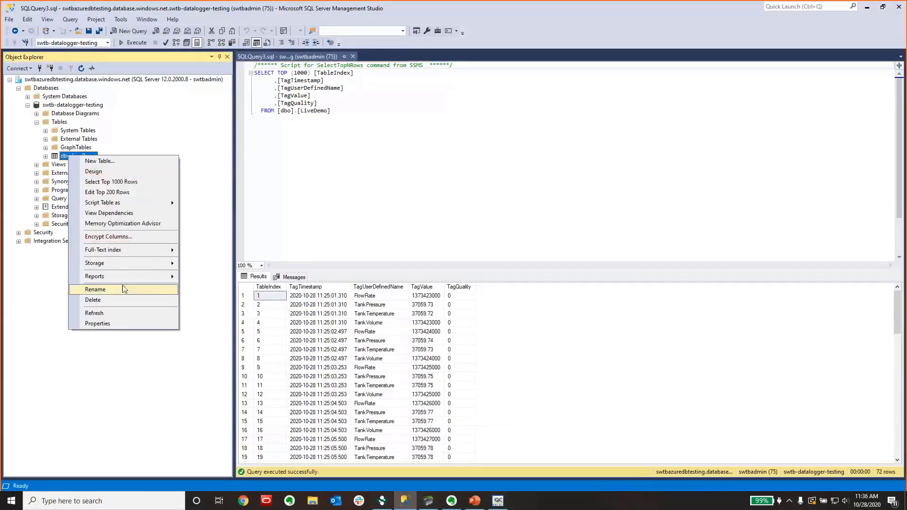
left_click(128, 182)
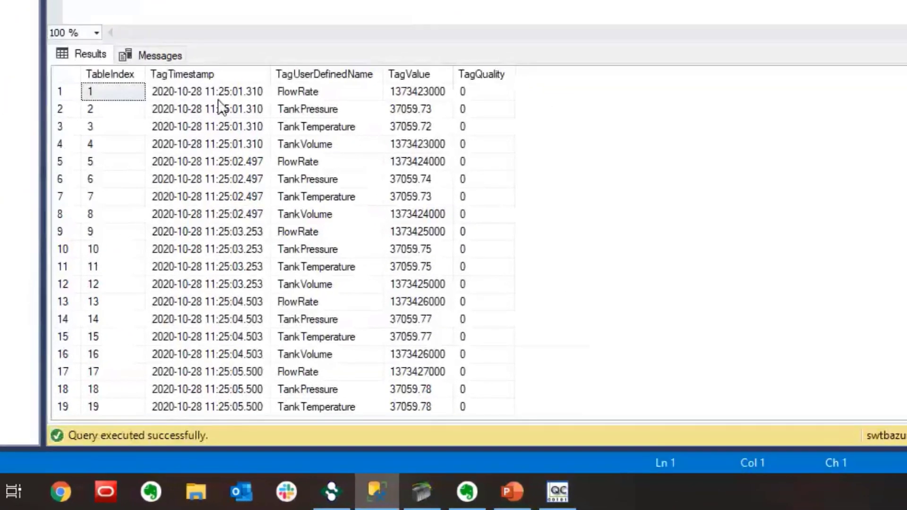
scroll(217, 99, "down", 20)
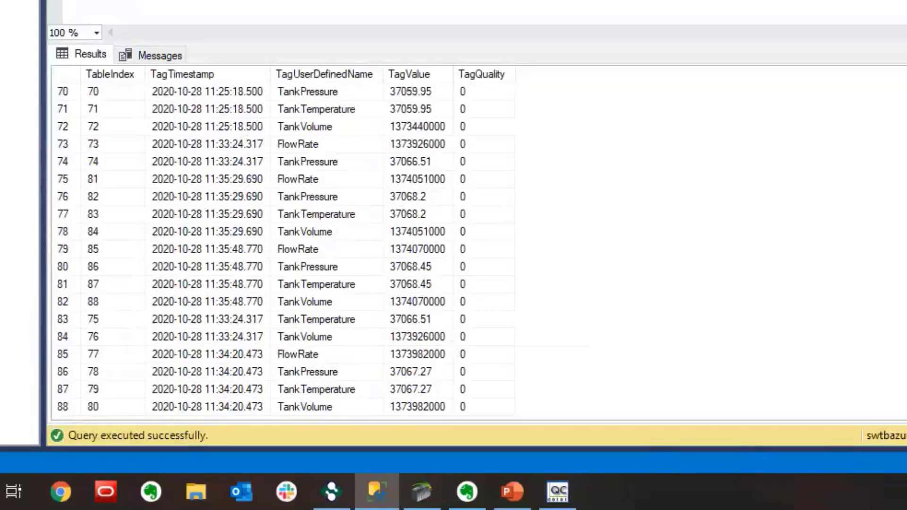
scroll(294, 314, "up", 3)
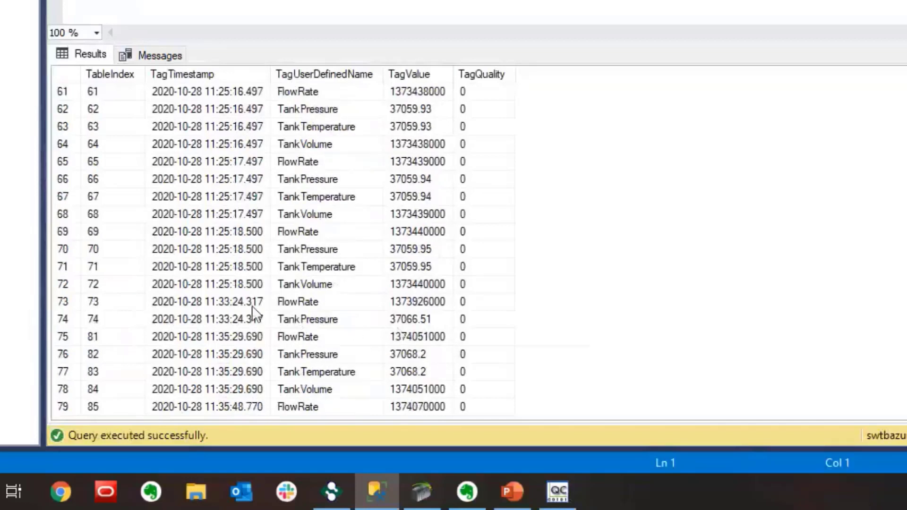
left_click(118, 319)
left_click(177, 324)
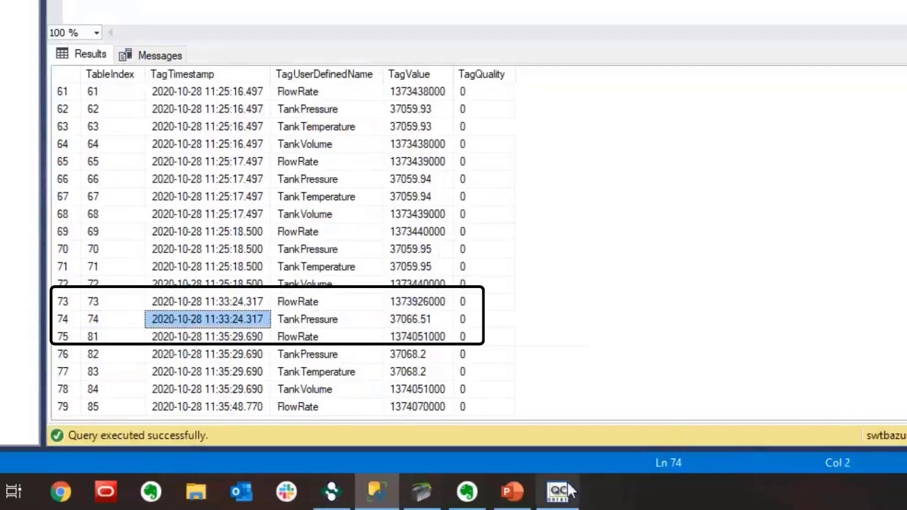
left_click(557, 491)
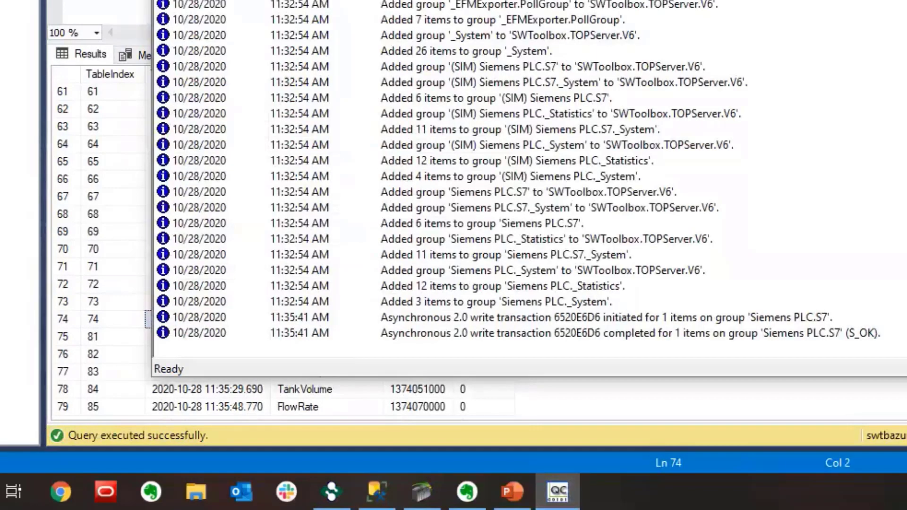
key("alt+Tab")
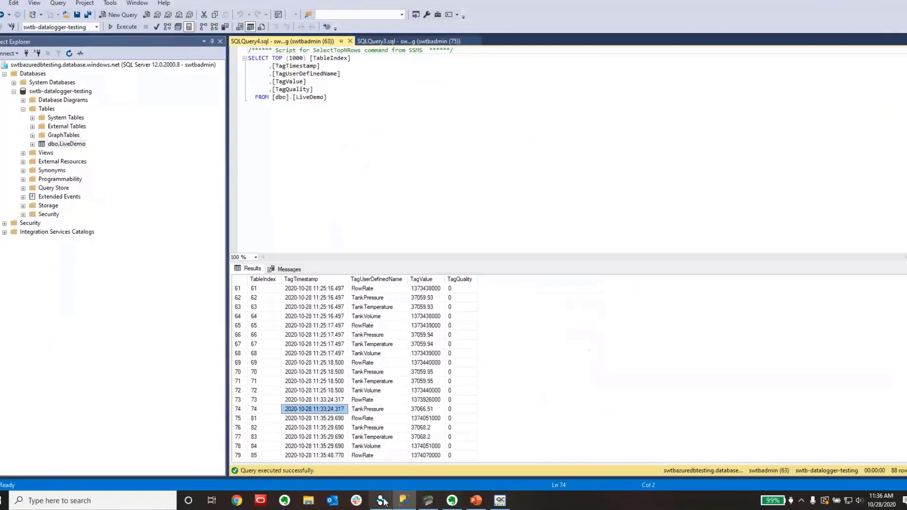
Return to OPC Data Logger and review the triggers, details and item write value of Writeback1.
left_click(430, 494)
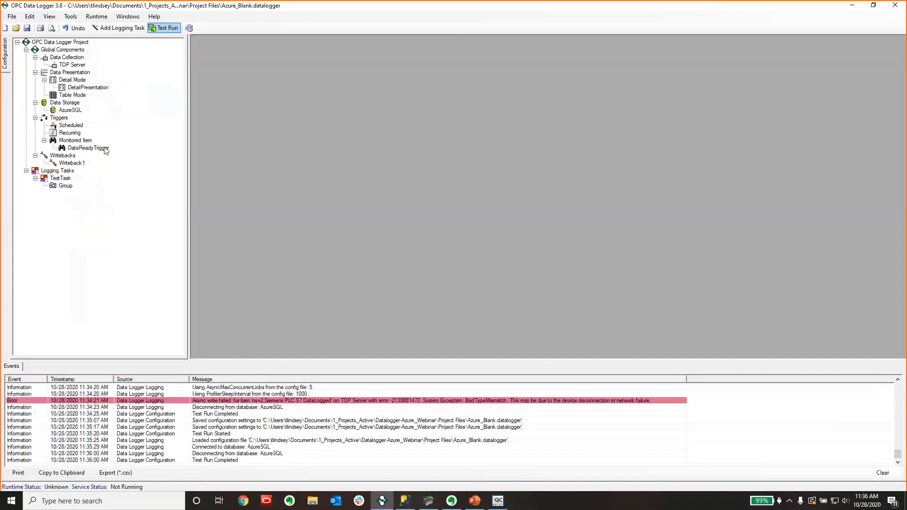
double_click(71, 163)
left_click(345, 209)
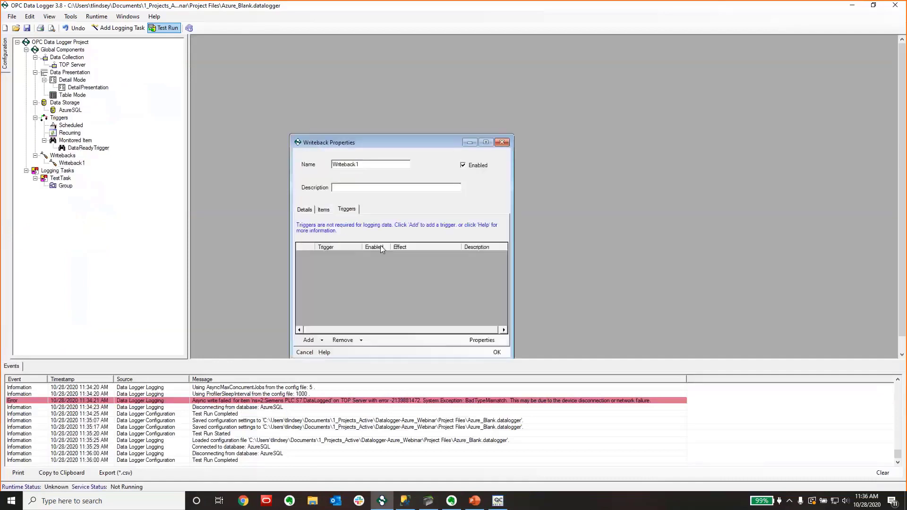
left_click(304, 209)
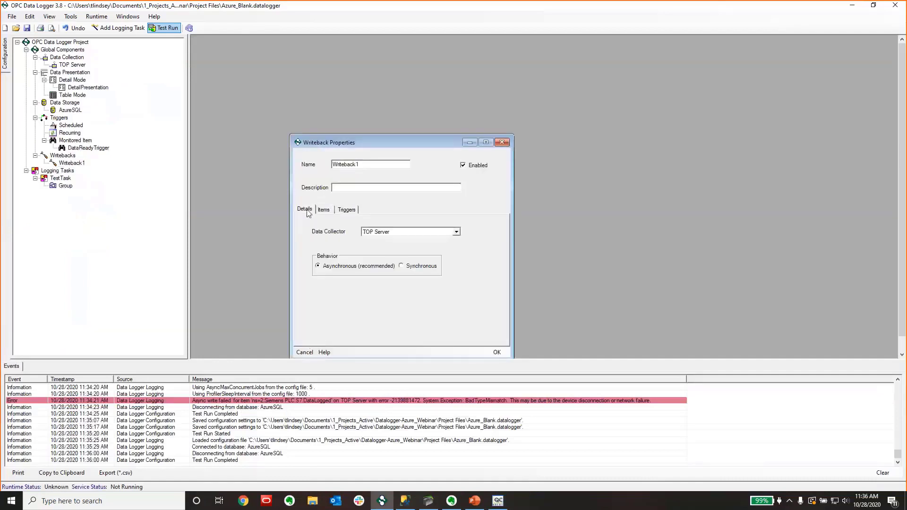
left_click(323, 209)
left_click(452, 232)
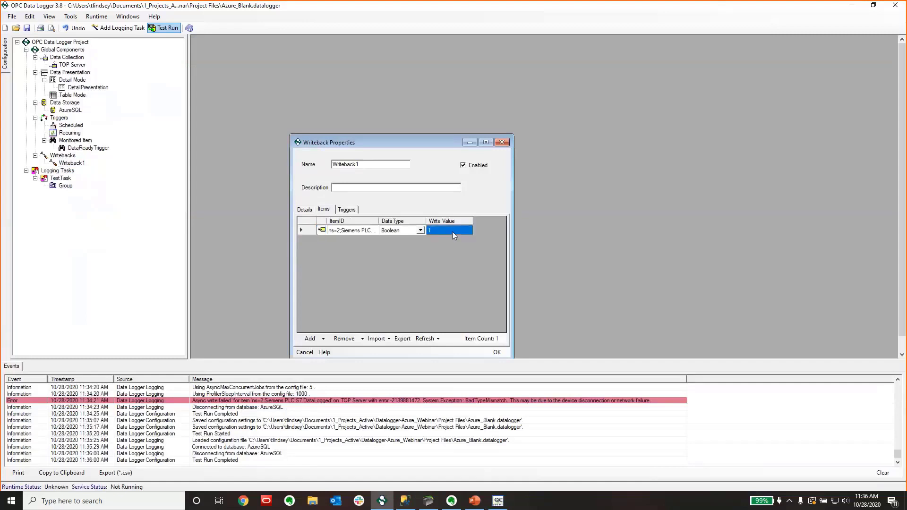
left_click(495, 352)
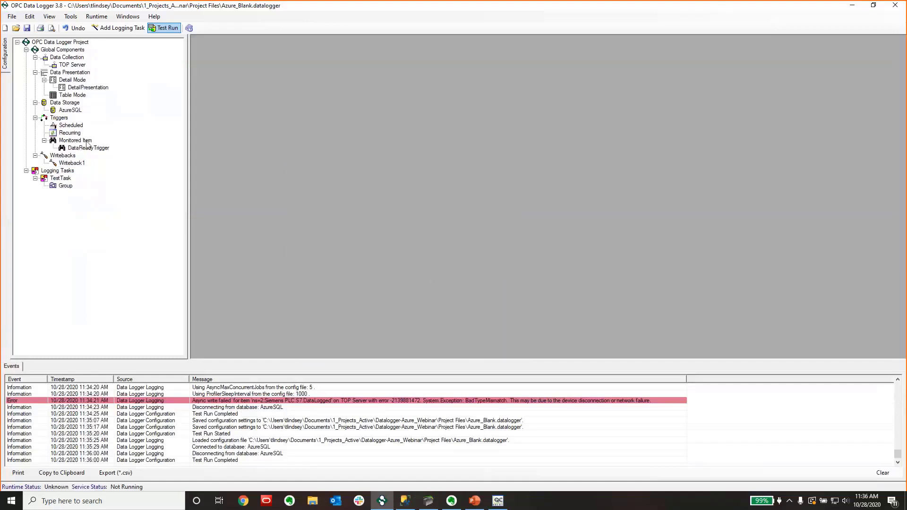
Add Writeback1 to the AzureSQL connection's writebacks with the cause "Send writeback after each log", and save the project.
left_click(65, 110)
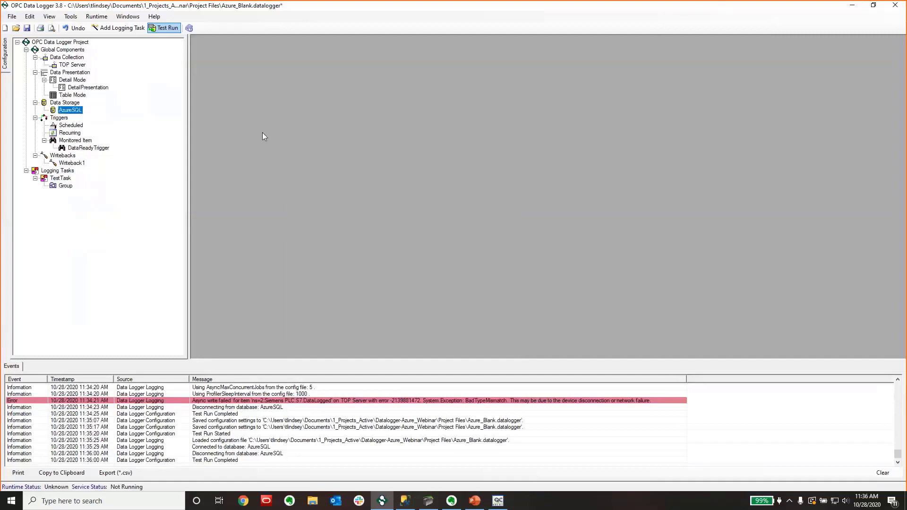
double_click(76, 111)
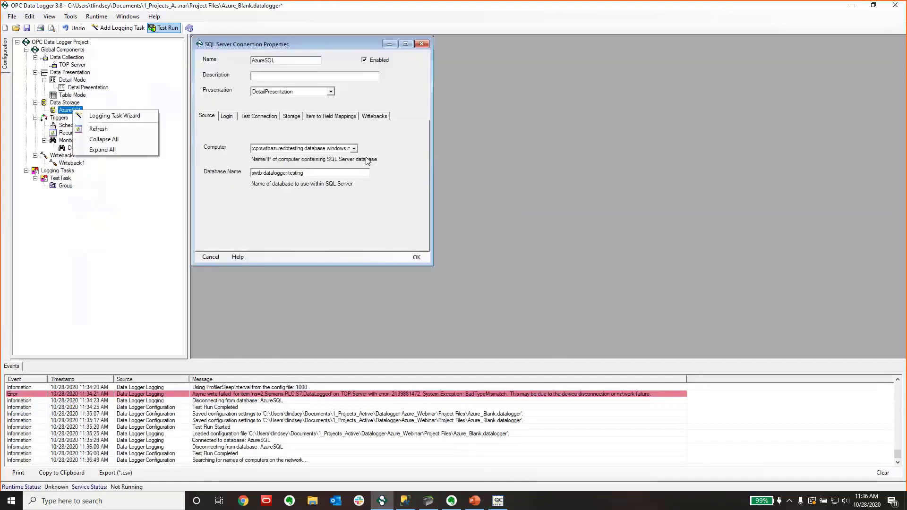
left_click(383, 116)
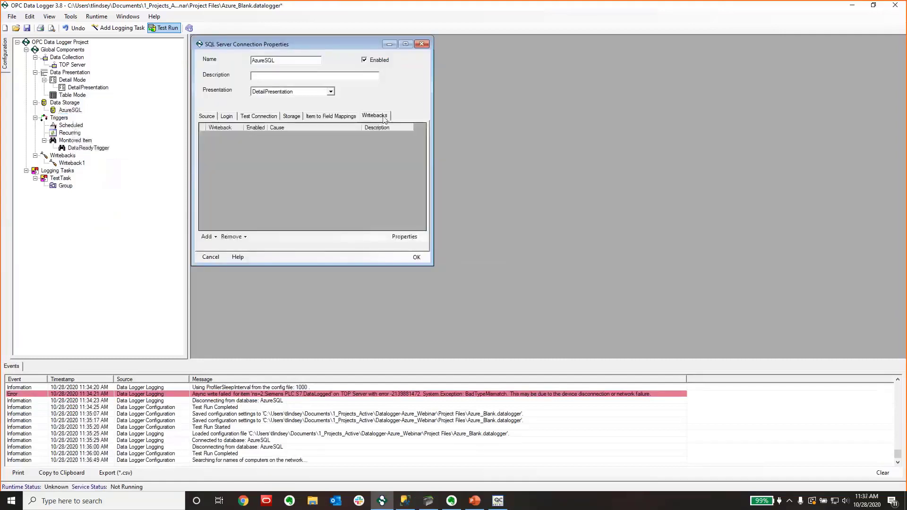
left_click(212, 237)
left_click(229, 223)
double_click(346, 136)
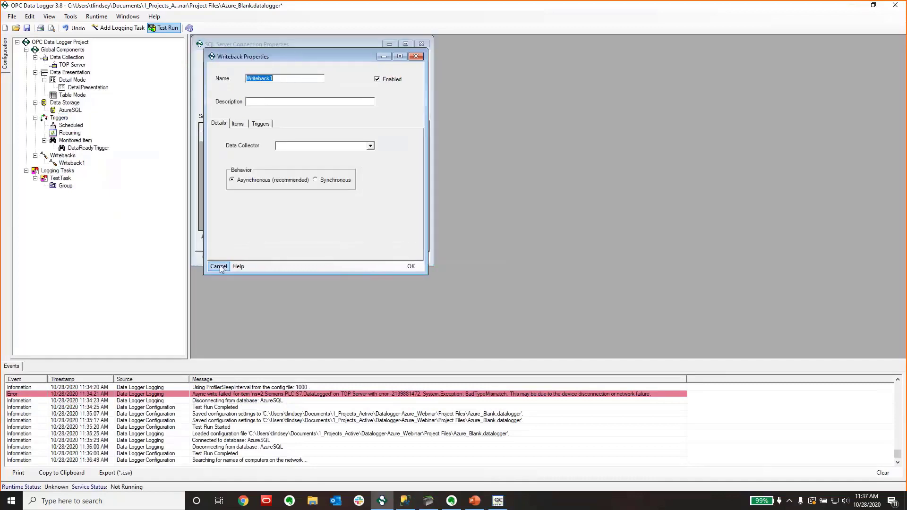
left_click(219, 266)
left_click(357, 136)
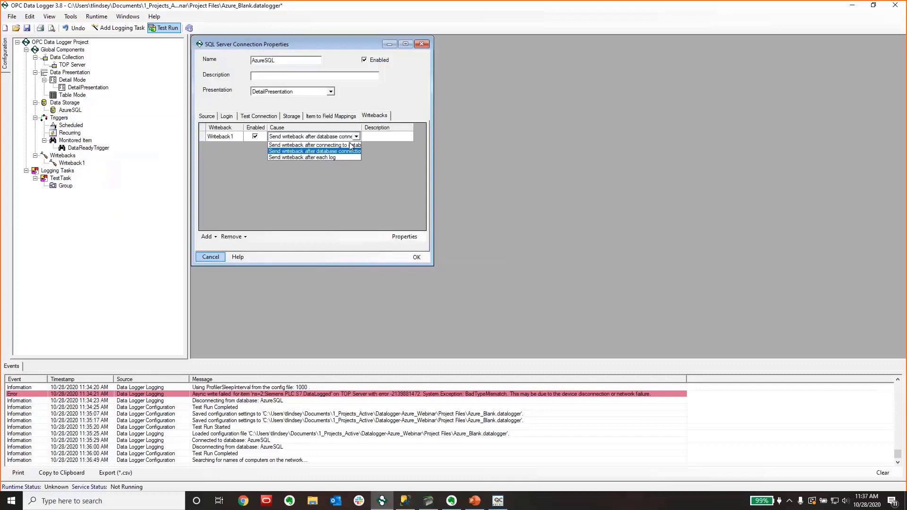
left_click(333, 155)
left_click(416, 257)
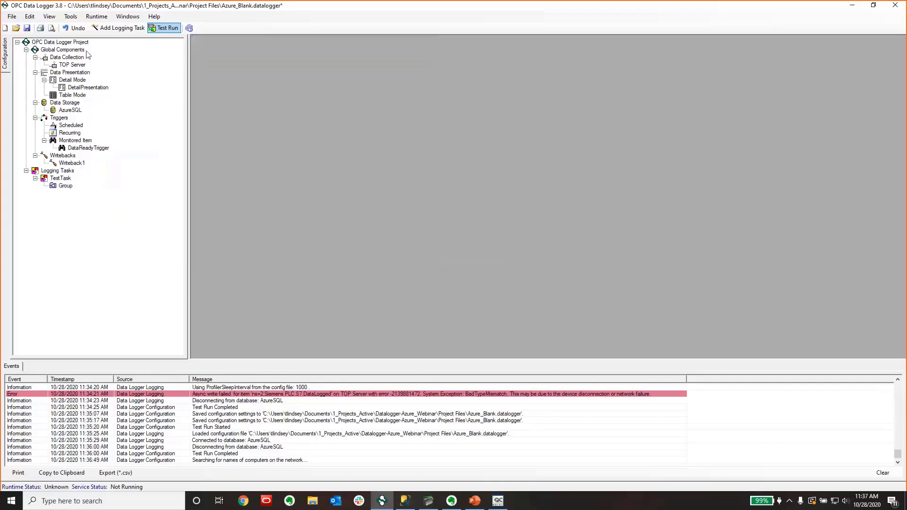
left_click(28, 28)
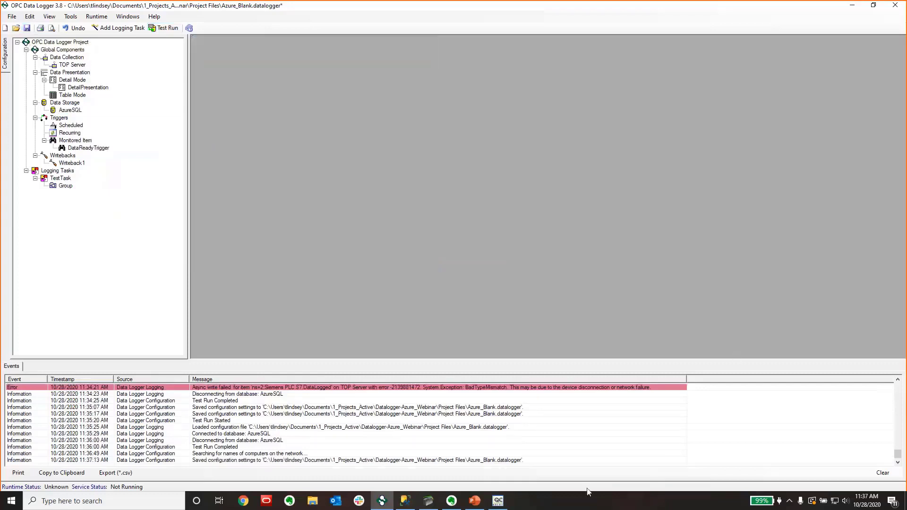
Start a test run of the logging project with the writeback attached to the AzureSQL connection.
left_click(164, 28)
left_click(536, 348)
left_click(559, 347)
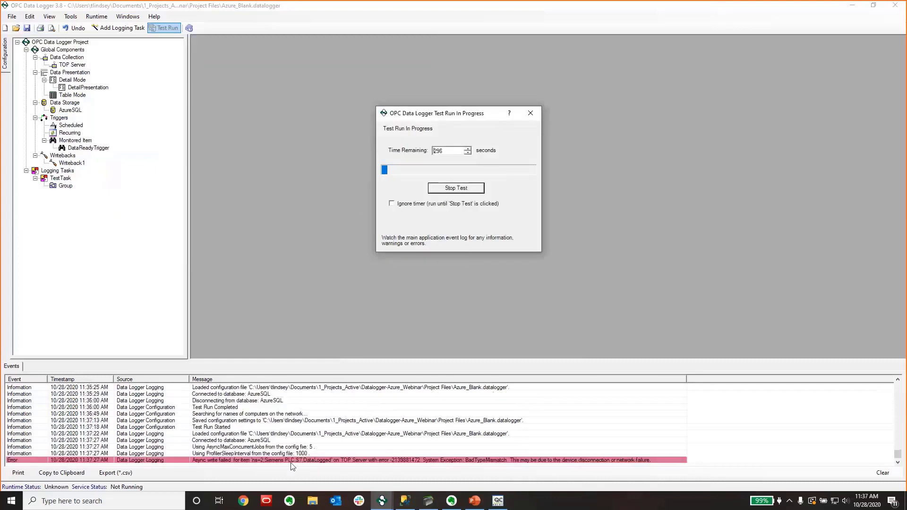
Select the newest error in the event log and adjust the message column's width to read its full text.
left_click(290, 461)
left_click_drag(687, 379, 747, 379)
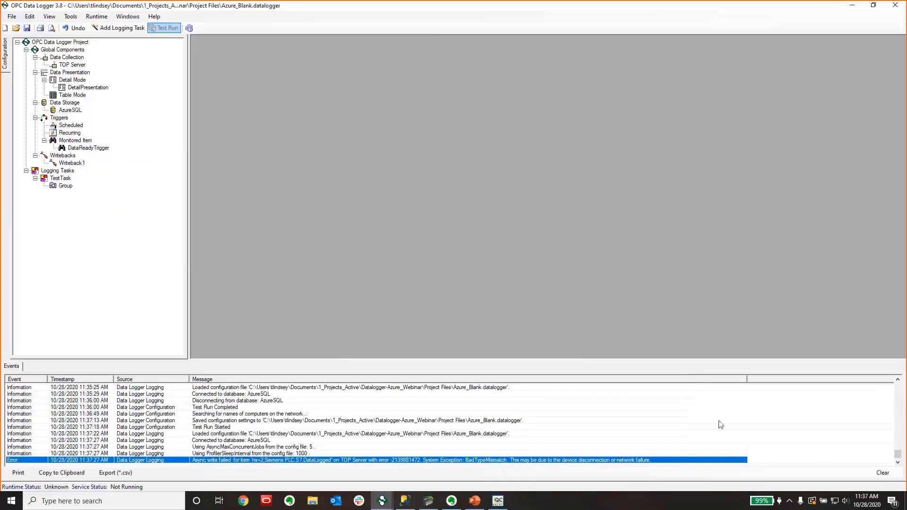
left_click_drag(747, 379, 659, 379)
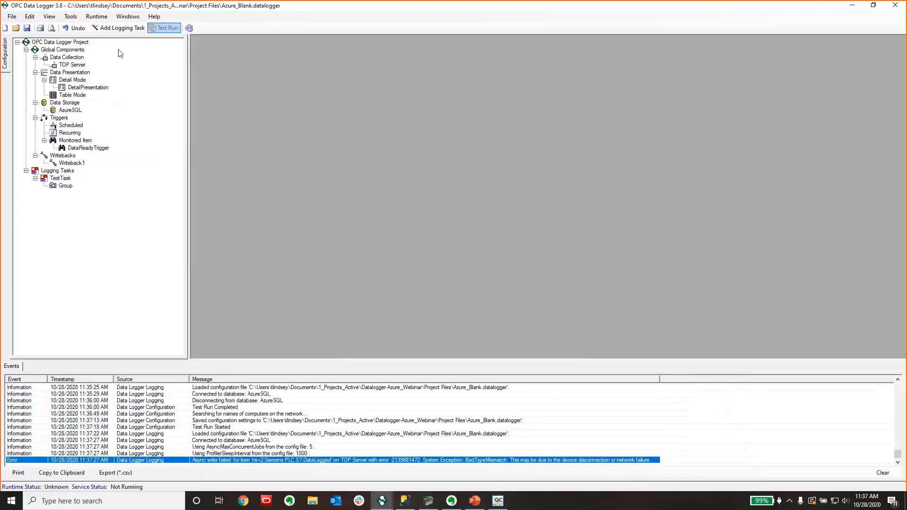
Switch to OPC Quick Client and close it, and stop the running test in OPC Data Logger.
left_click(498, 501)
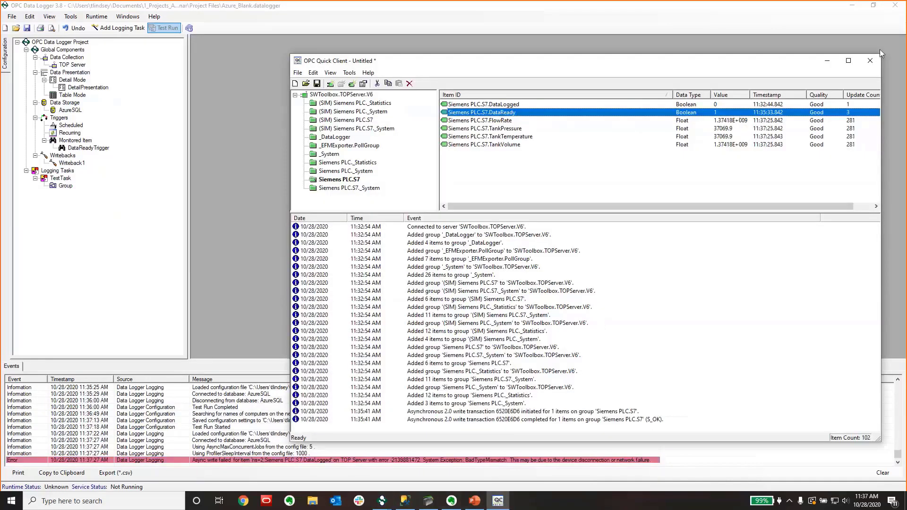
left_click(870, 61)
left_click(587, 273)
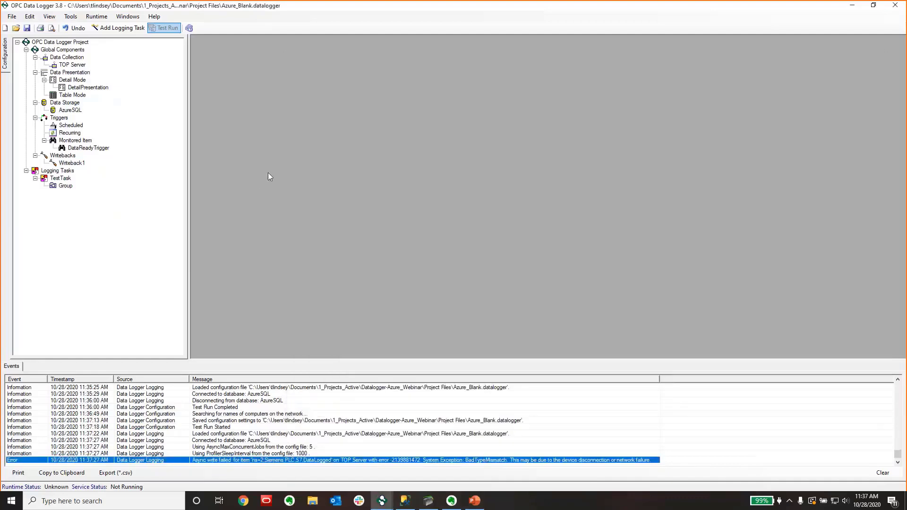
mouse_move(382, 501)
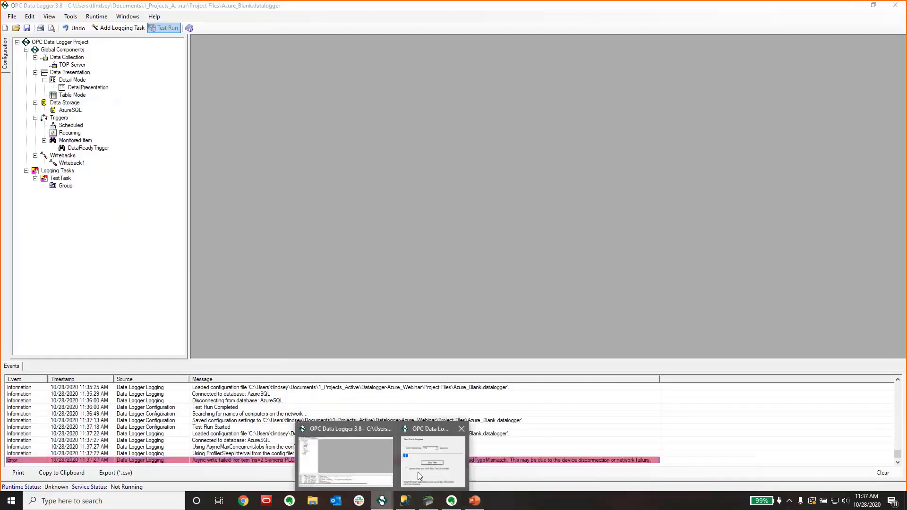
left_click(450, 418)
left_click(454, 188)
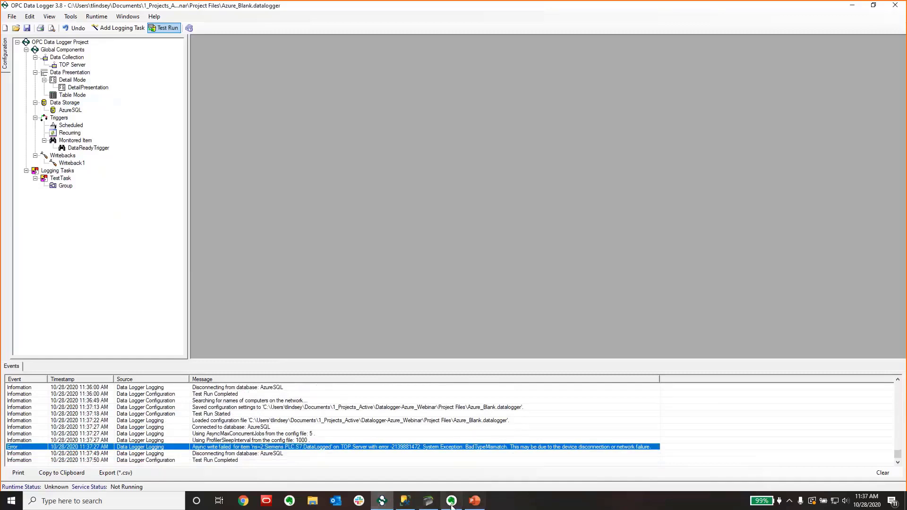
Switch to TOP Server Configuration, examine the addresses and data types of the Siemens PLC S7 device's tags, and minimize the window.
left_click(428, 501)
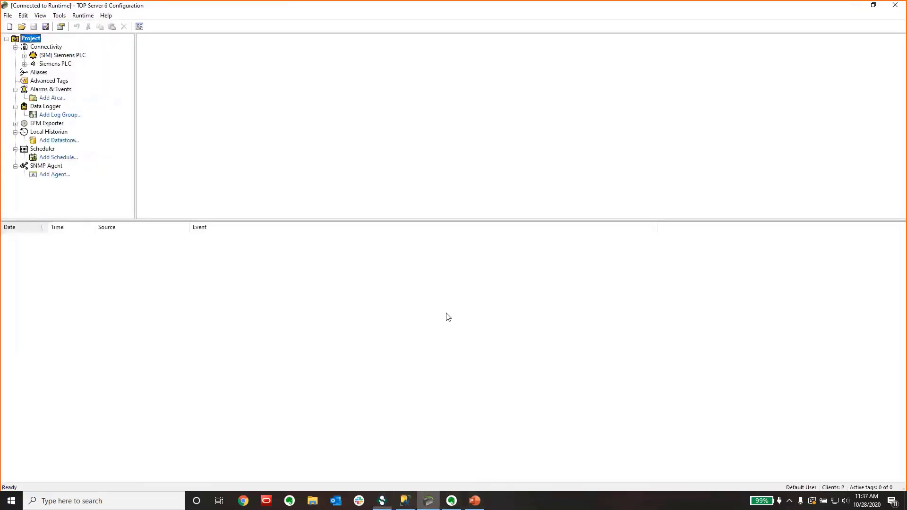
left_click(57, 64)
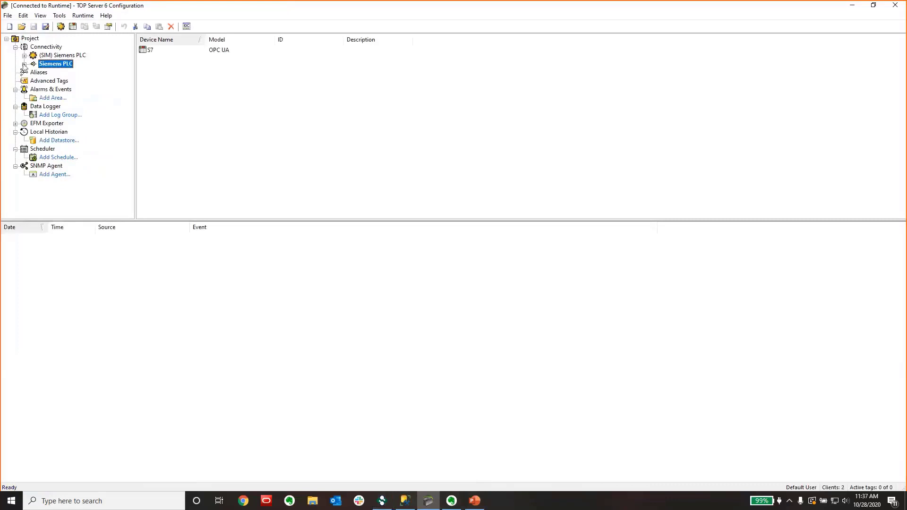
left_click(24, 64)
left_click(49, 72)
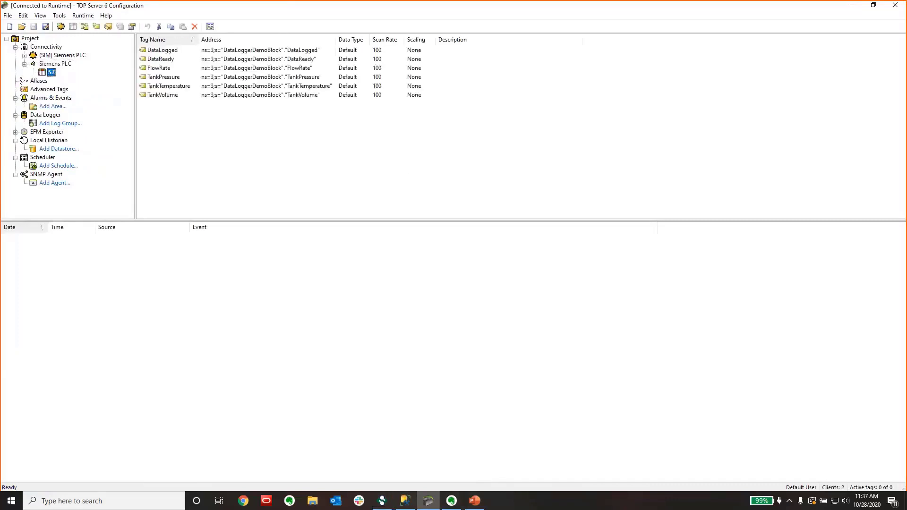
left_click(852, 5)
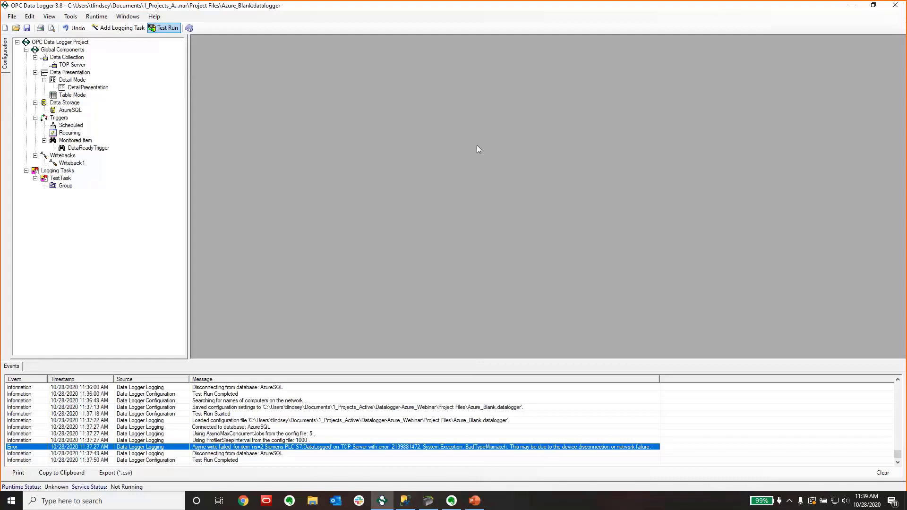
Review the security options in the TOP Server connection's properties in OPC Data Logger, and close the properties with Auto Select - Recommended kept.
double_click(70, 65)
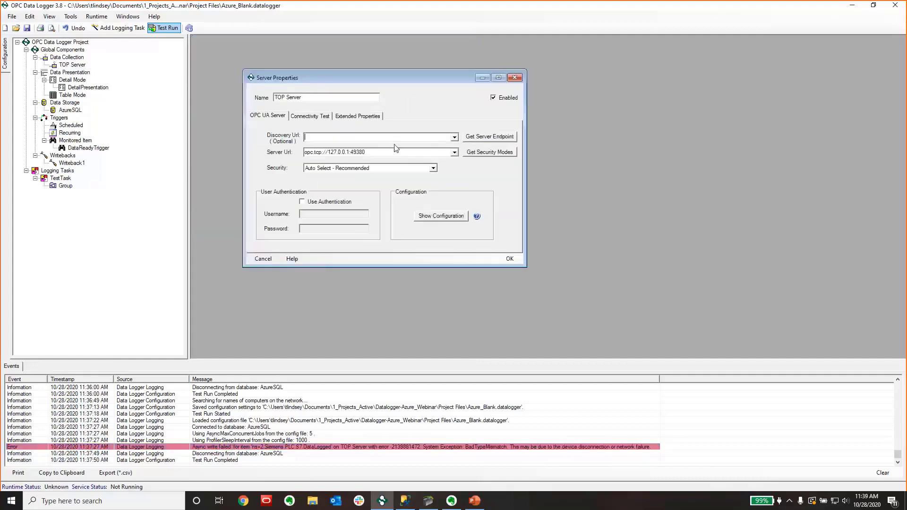
left_click(434, 168)
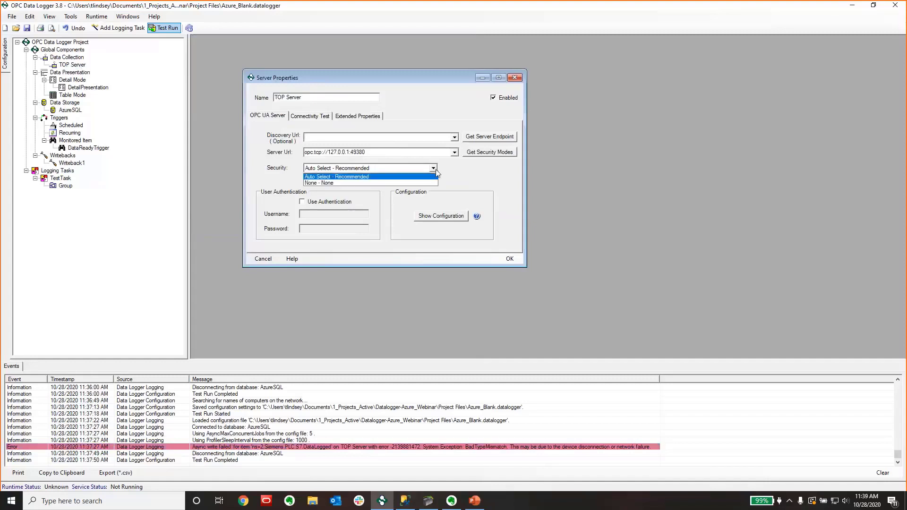
left_click(462, 171)
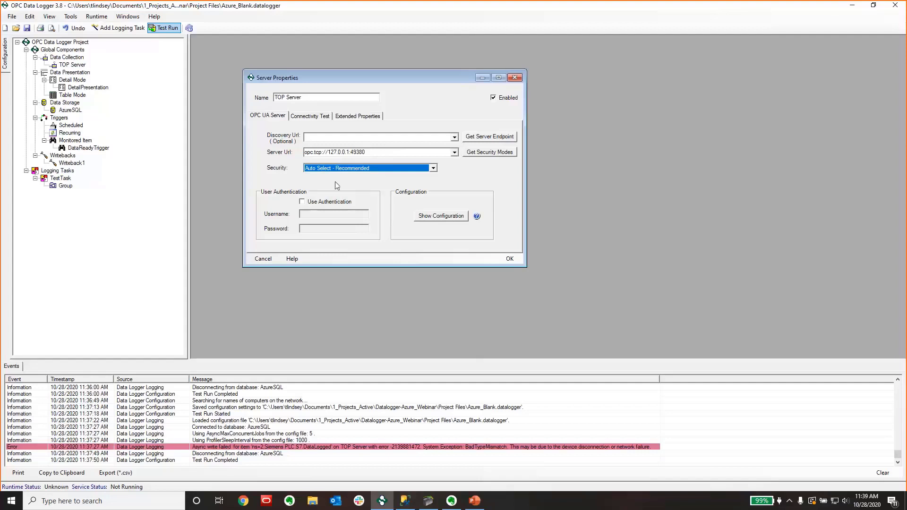
left_click(433, 168)
left_click(470, 182)
left_click(509, 259)
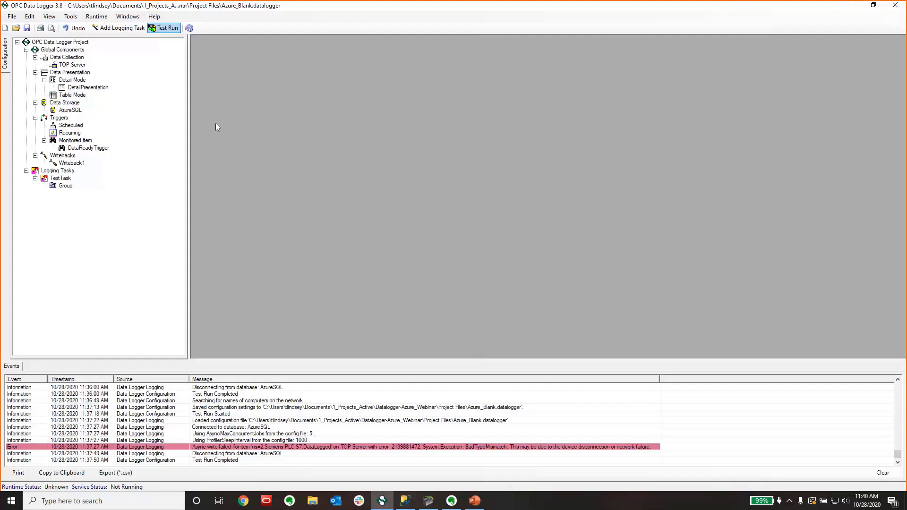